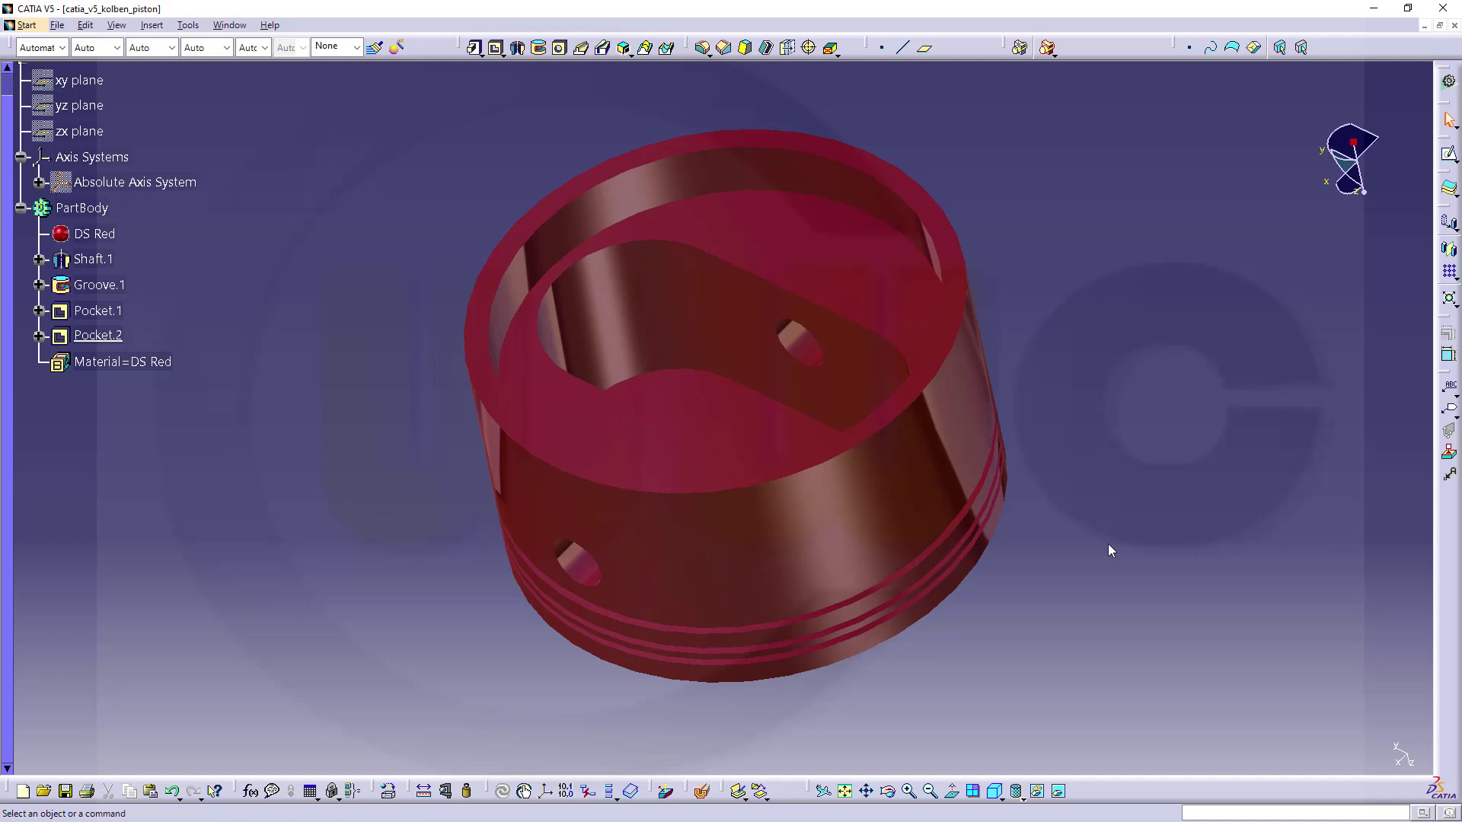
Rotate the finished sample piston, then review the kolben_stern.pdf piston drawing
{"action": "middle_click_drag", "start_coordinate": [1127, 528], "coordinate": [1025, 480]}
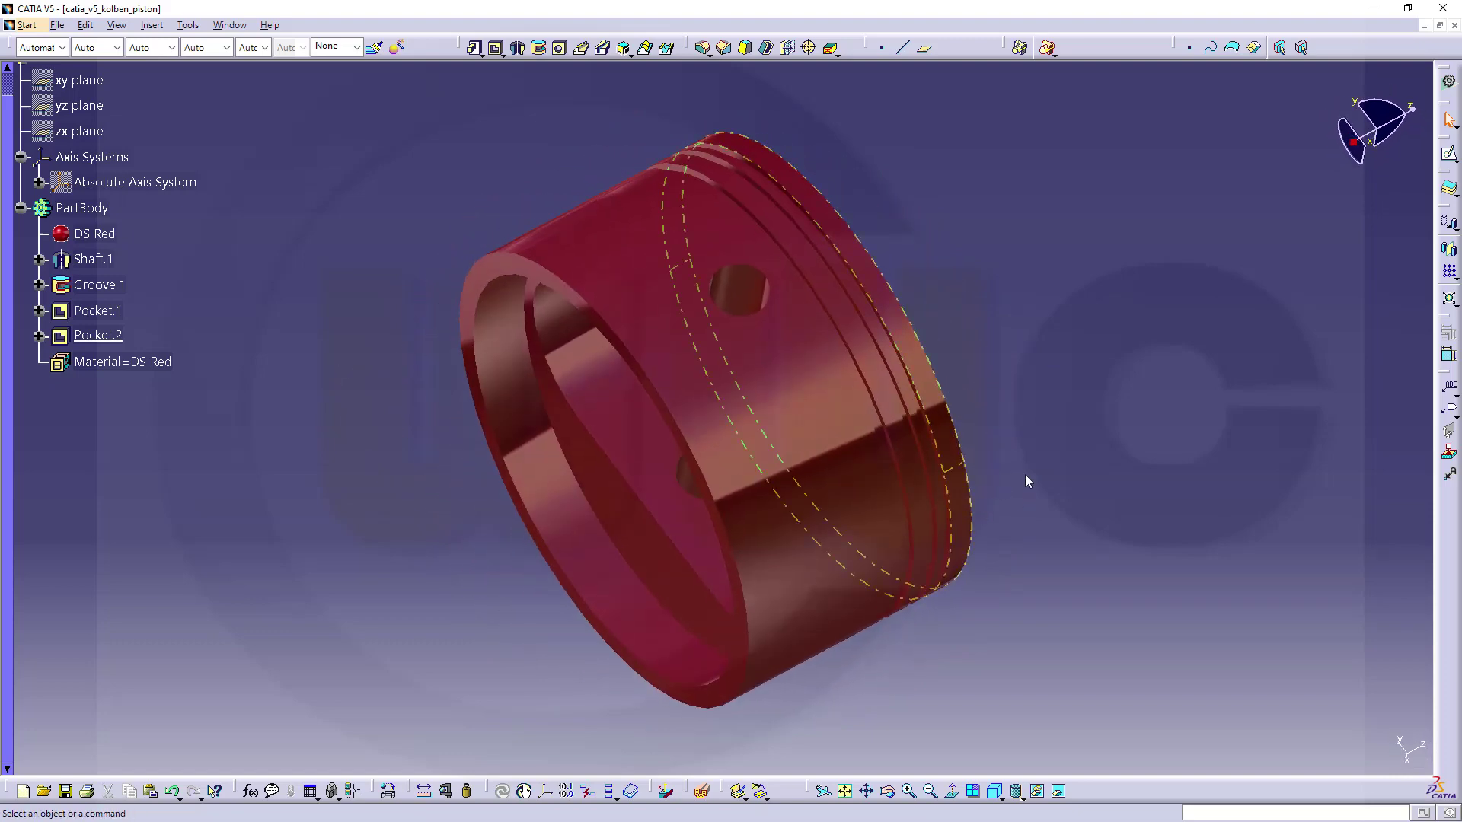
{"action": "key", "text": "alt+Tab"}
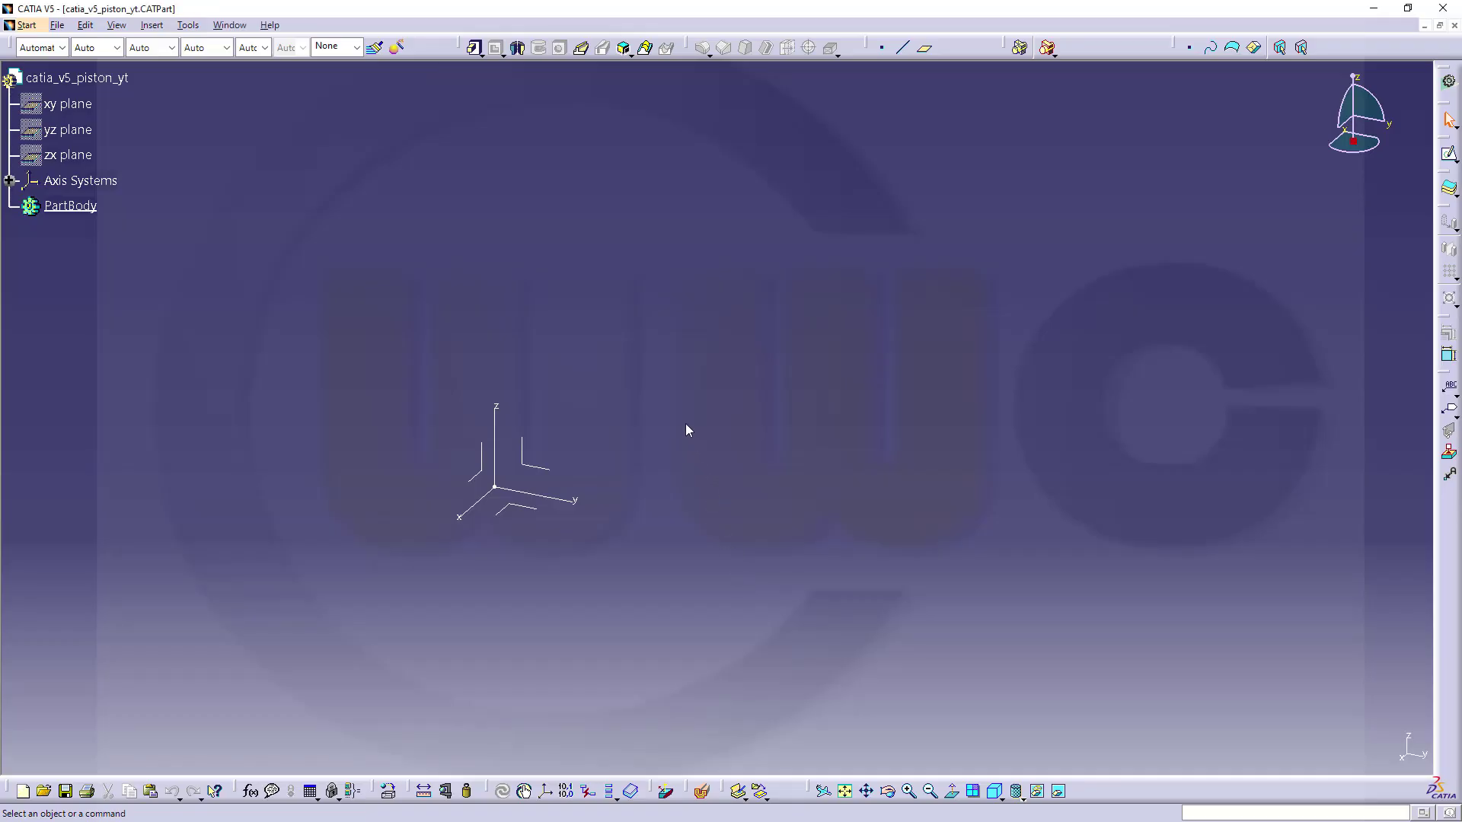
Add Body.2 to catia_v5_piston_yt and start a new sketch on the yz plane
{"action": "middle_click_drag", "start_coordinate": [685, 429], "coordinate": [801, 419]}
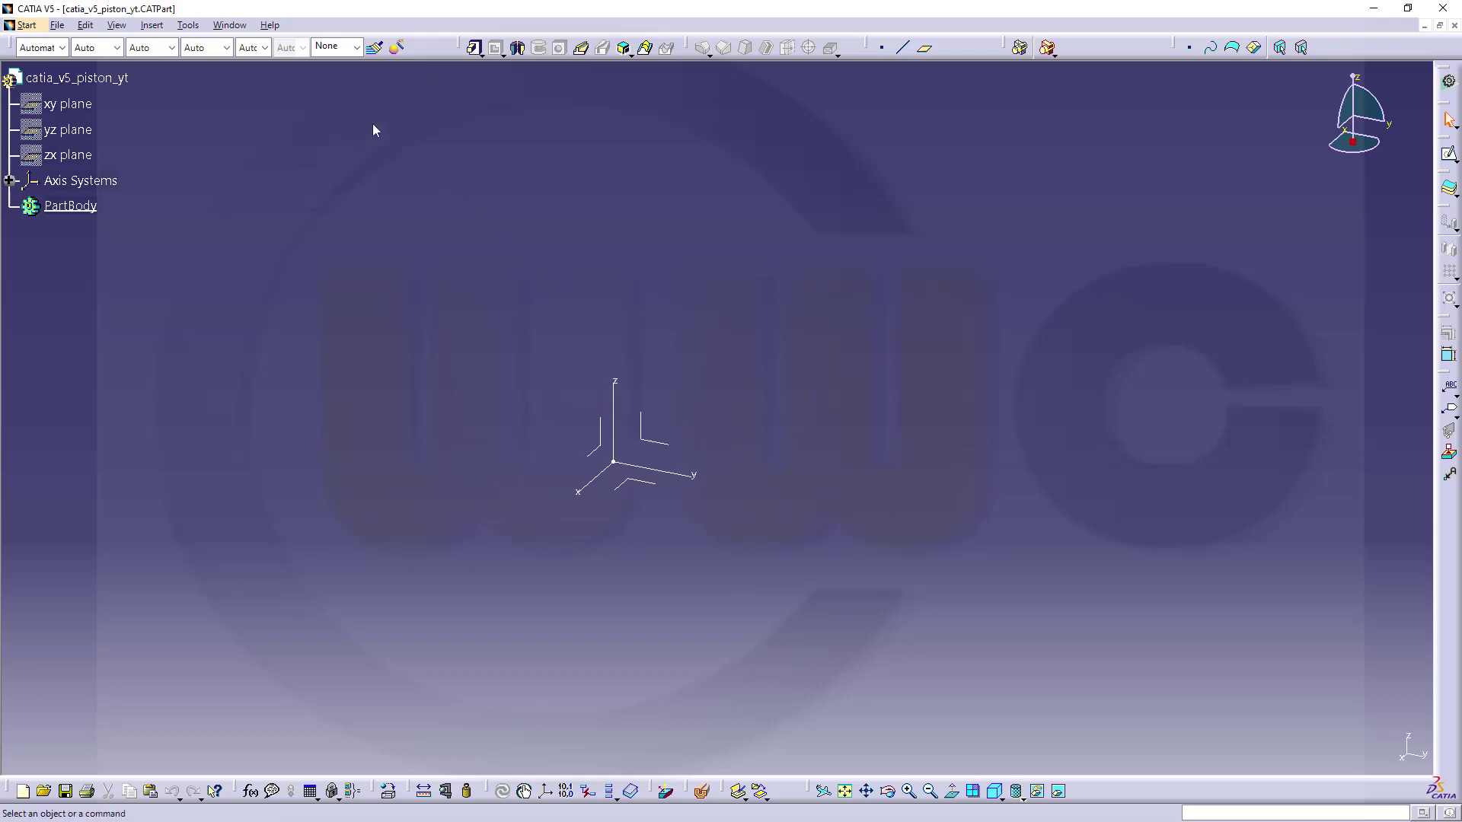
{"action": "left_click", "coordinate": [152, 25]}
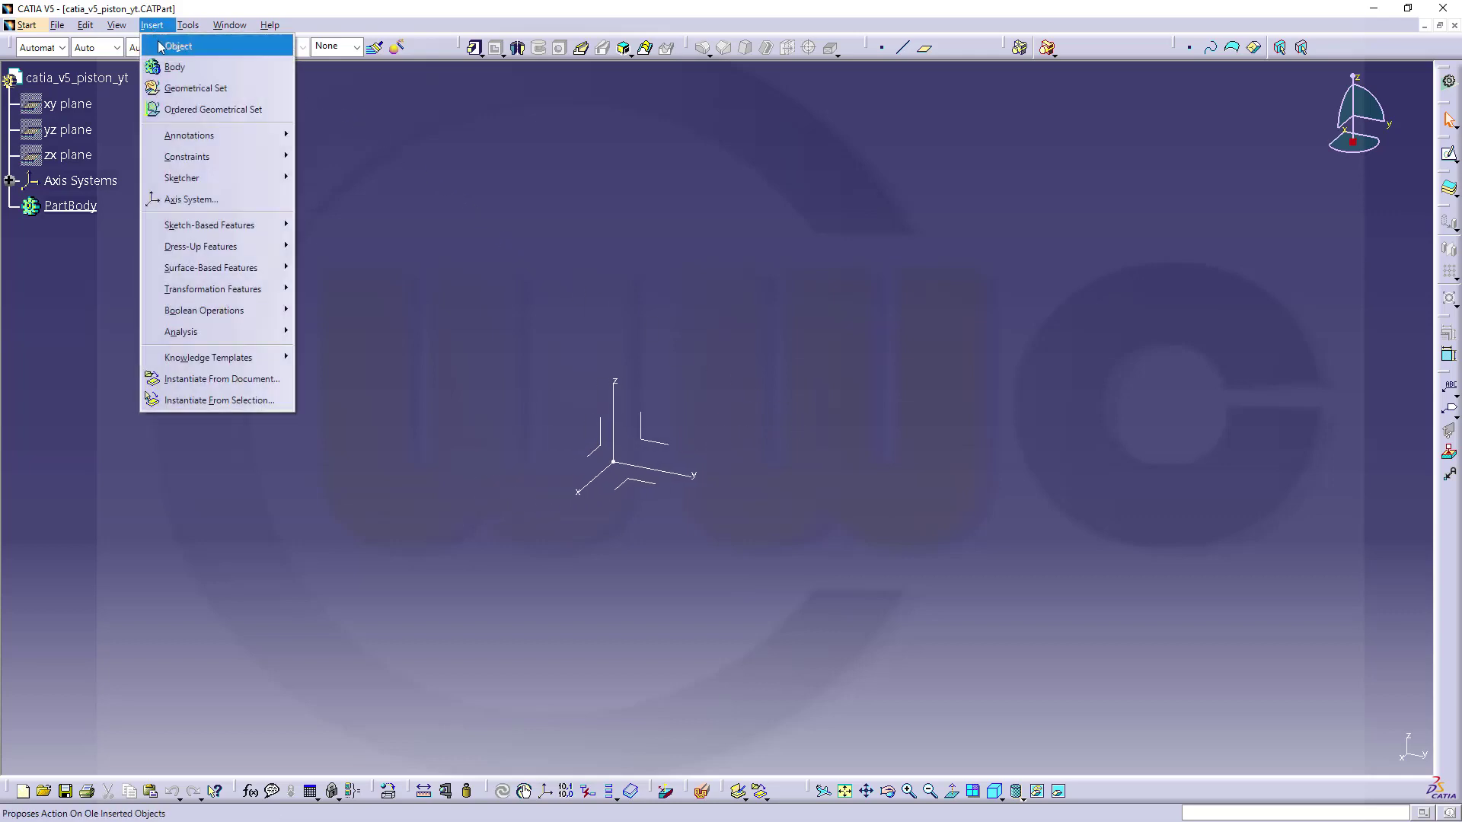
{"action": "left_click", "coordinate": [174, 66]}
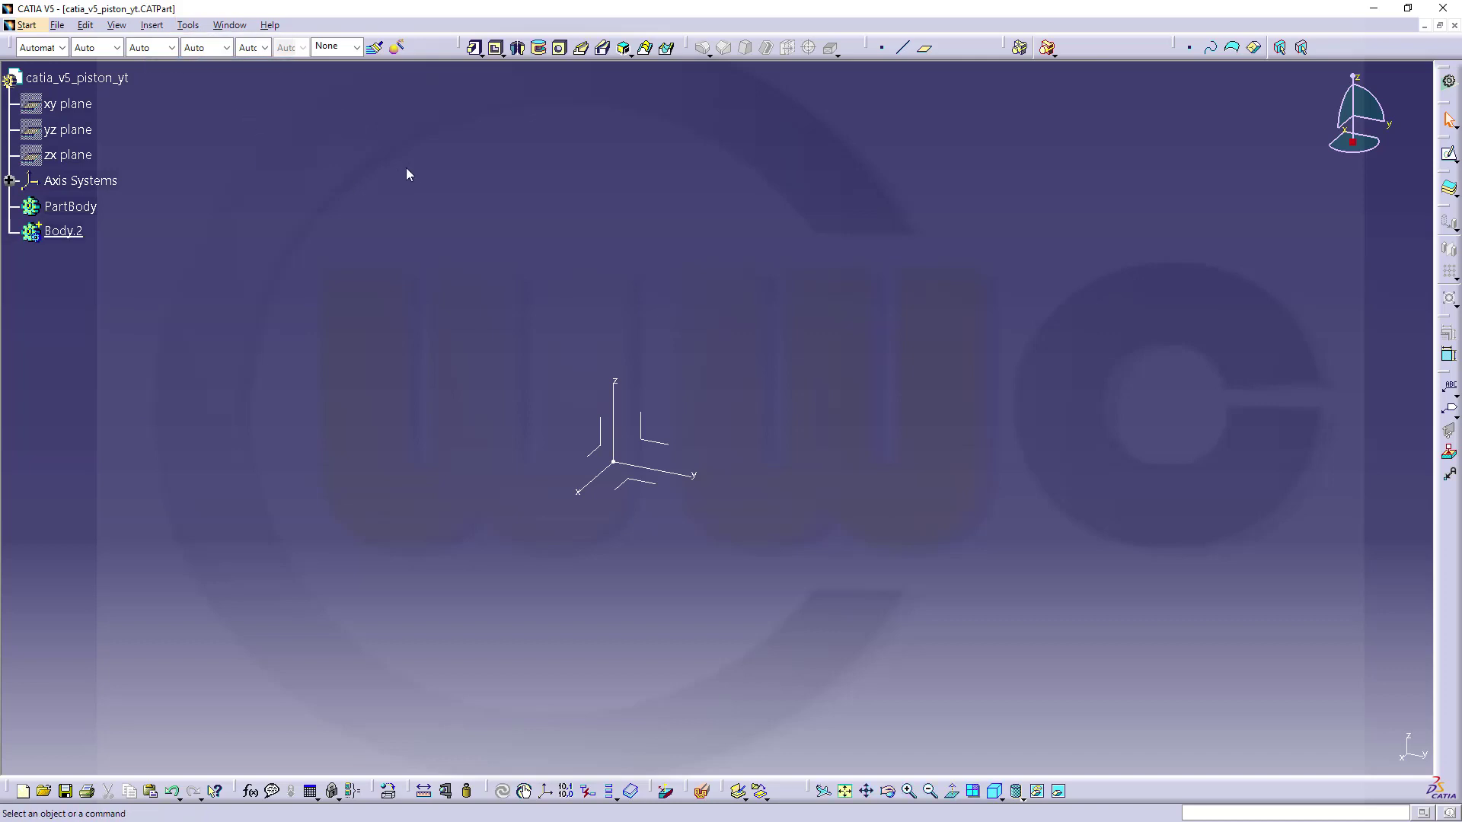
{"action": "left_click", "coordinate": [1449, 155]}
{"action": "left_click", "coordinate": [667, 439]}
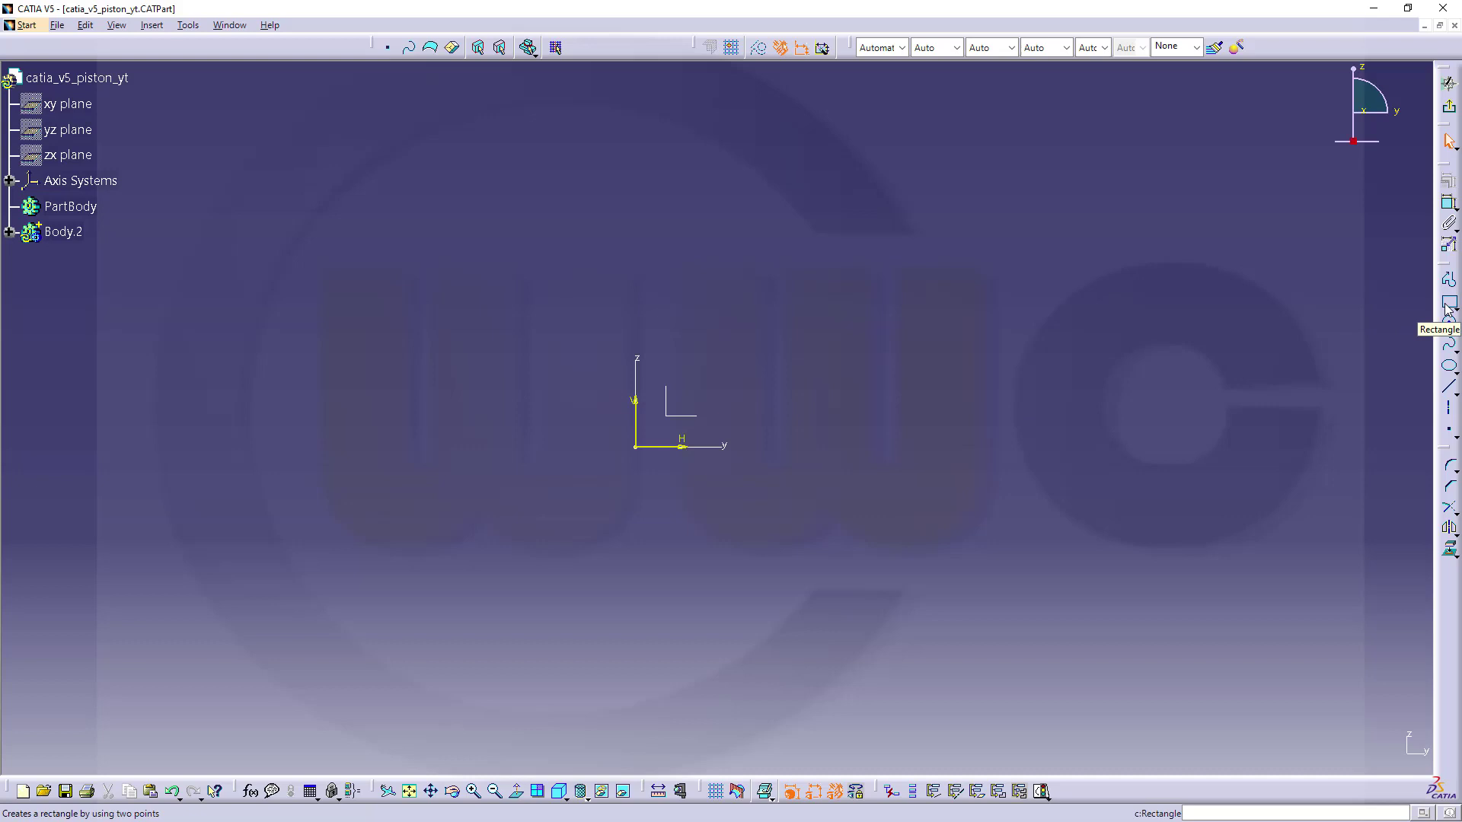
Start a profile with the bottom edge, the outer wall and the lowest ring groove
{"action": "left_click", "coordinate": [1449, 280]}
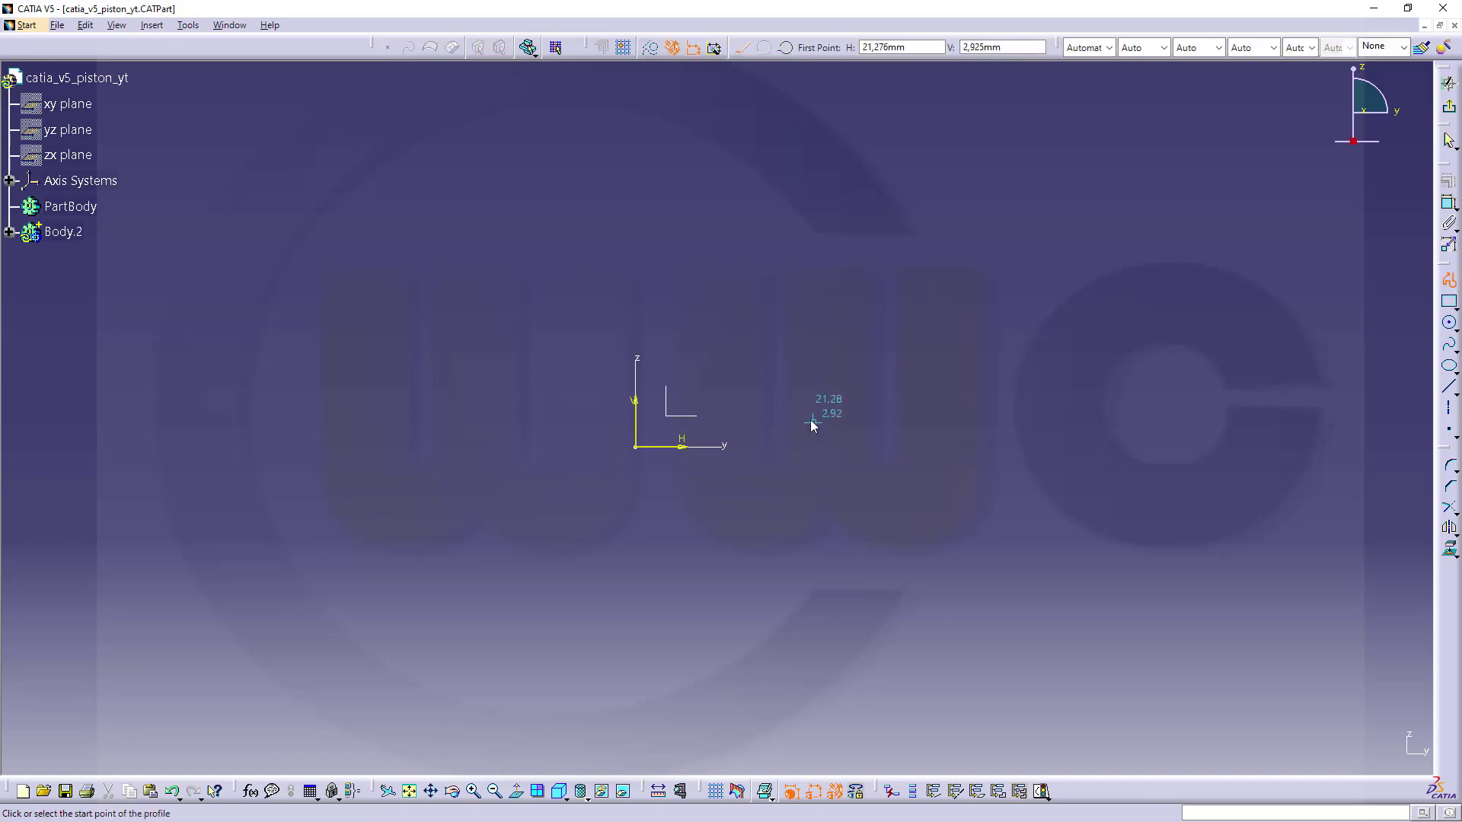
{"action": "left_click", "coordinate": [801, 416]}
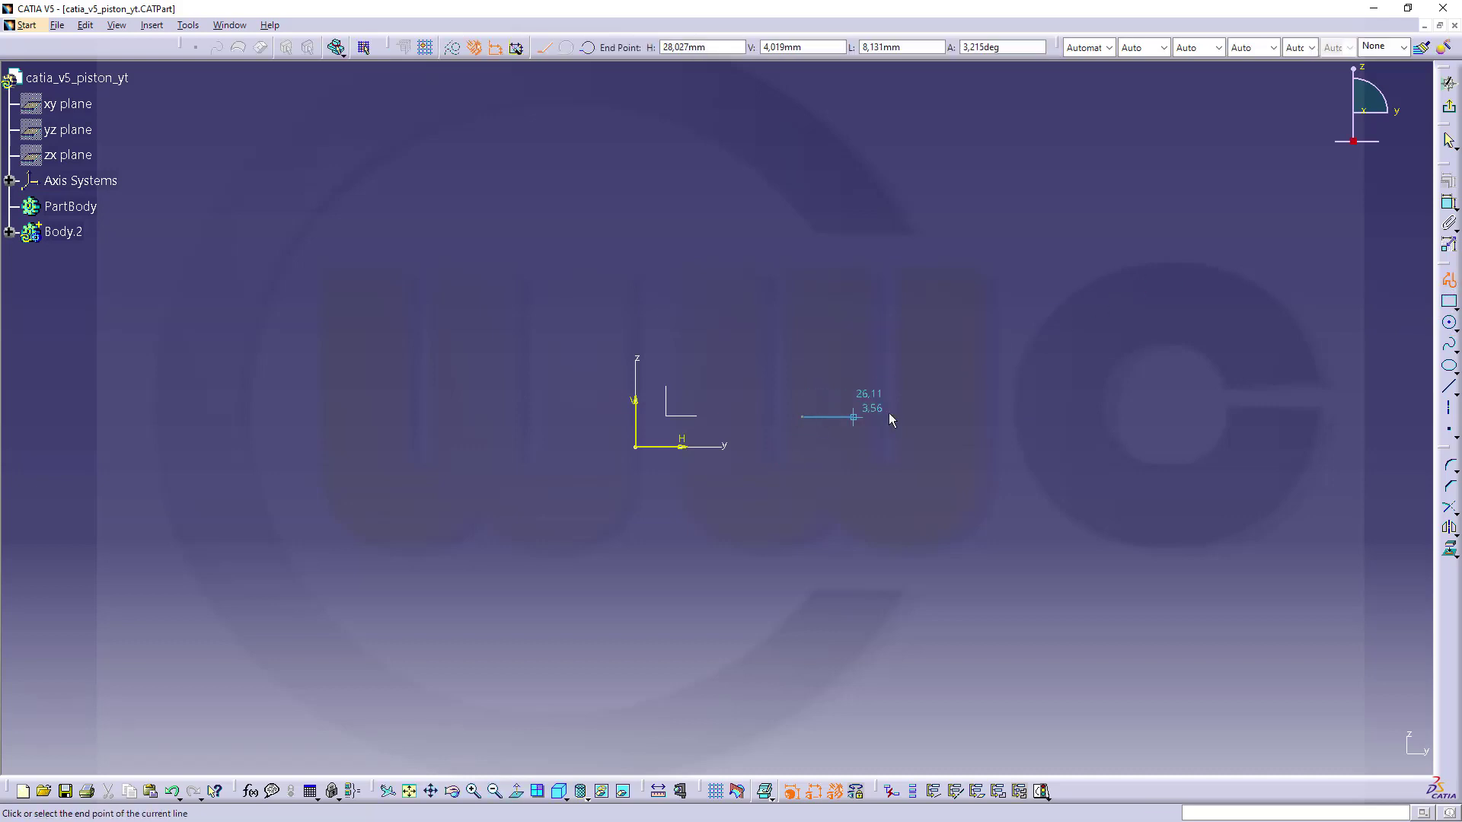
{"action": "left_click", "coordinate": [932, 417]}
{"action": "left_click", "coordinate": [932, 283]}
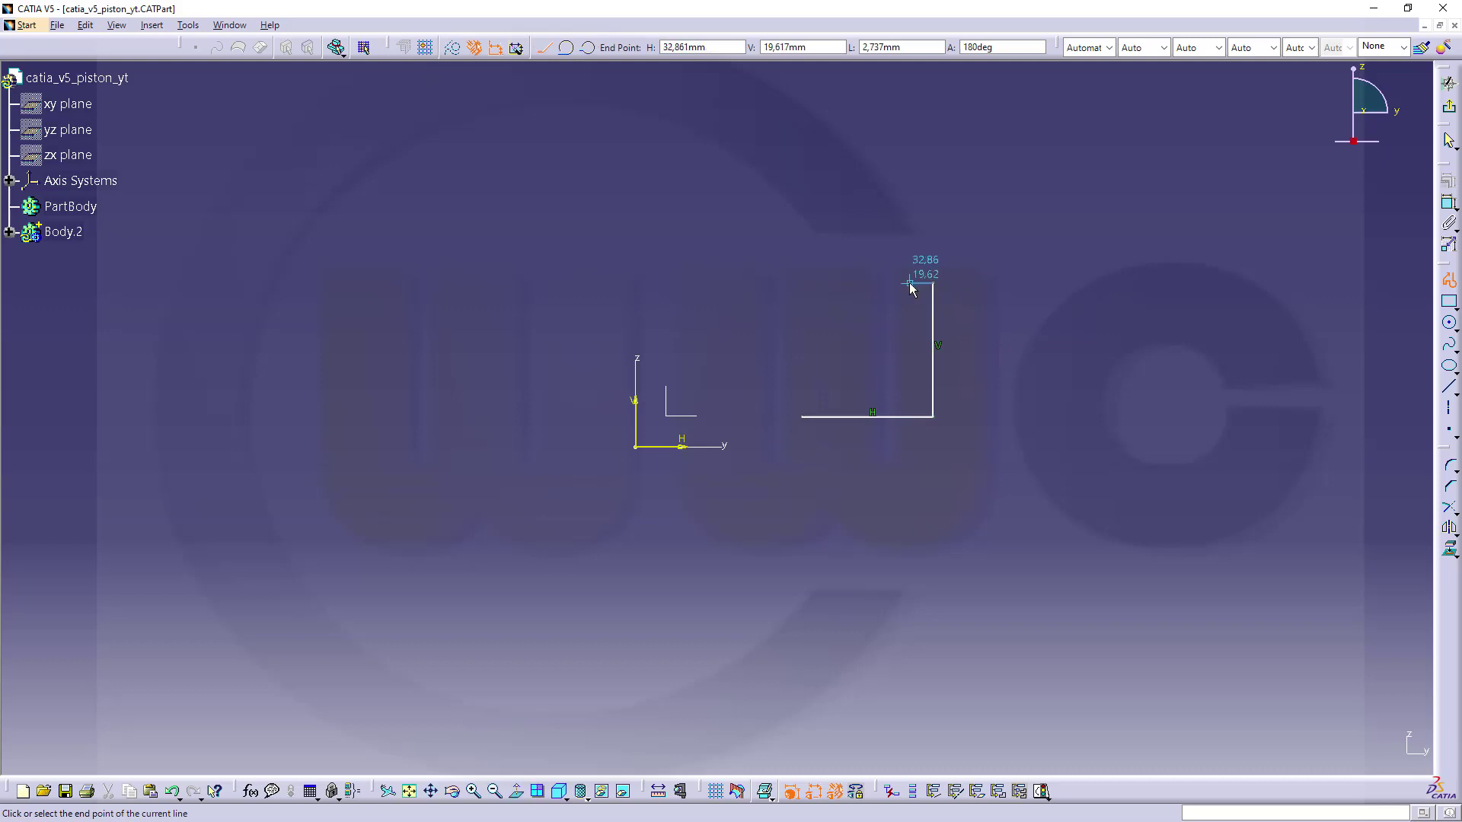
{"action": "left_click", "coordinate": [904, 283]}
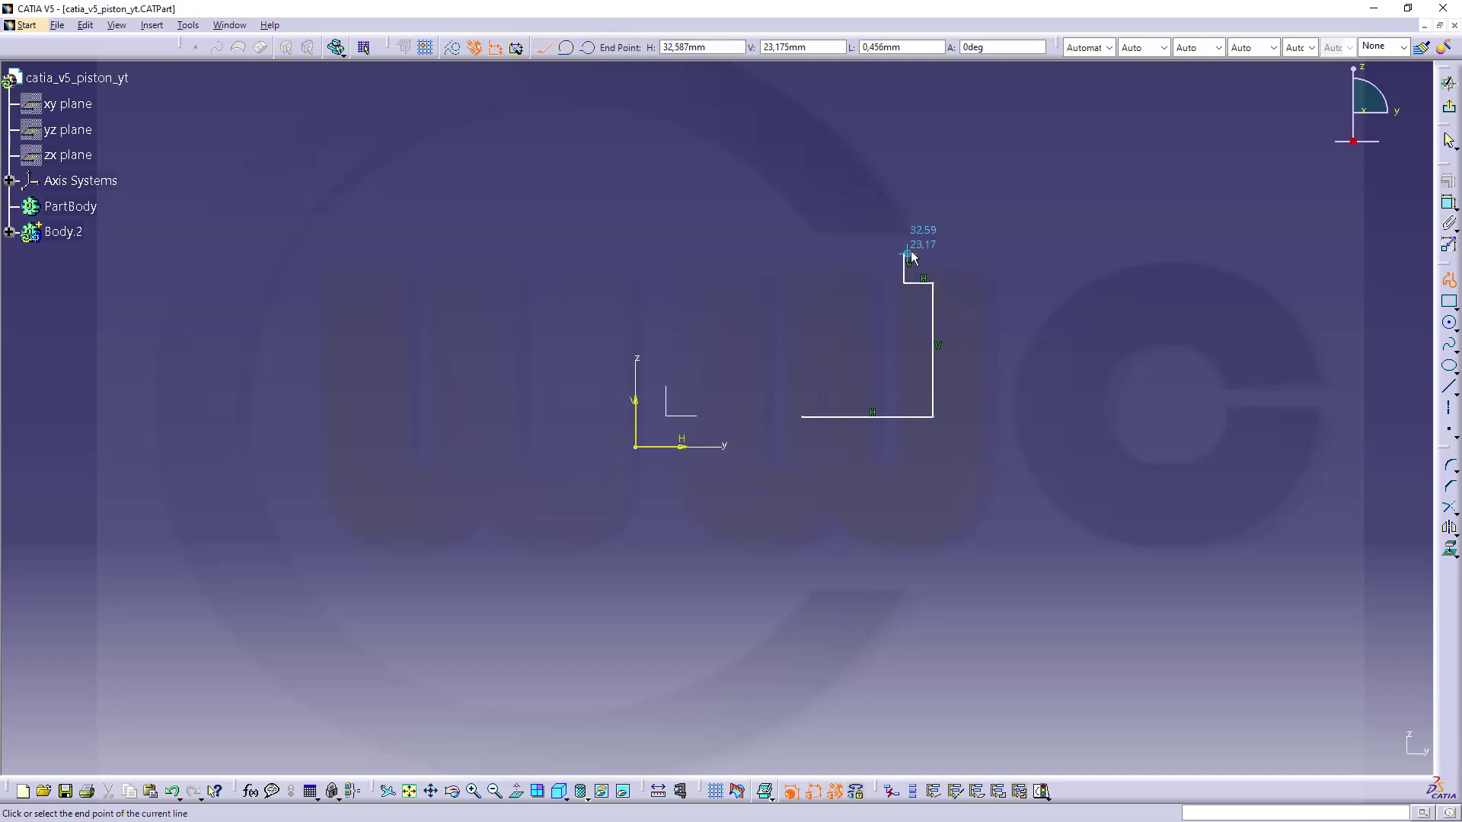
{"action": "left_click", "coordinate": [905, 254]}
{"action": "left_click", "coordinate": [933, 254]}
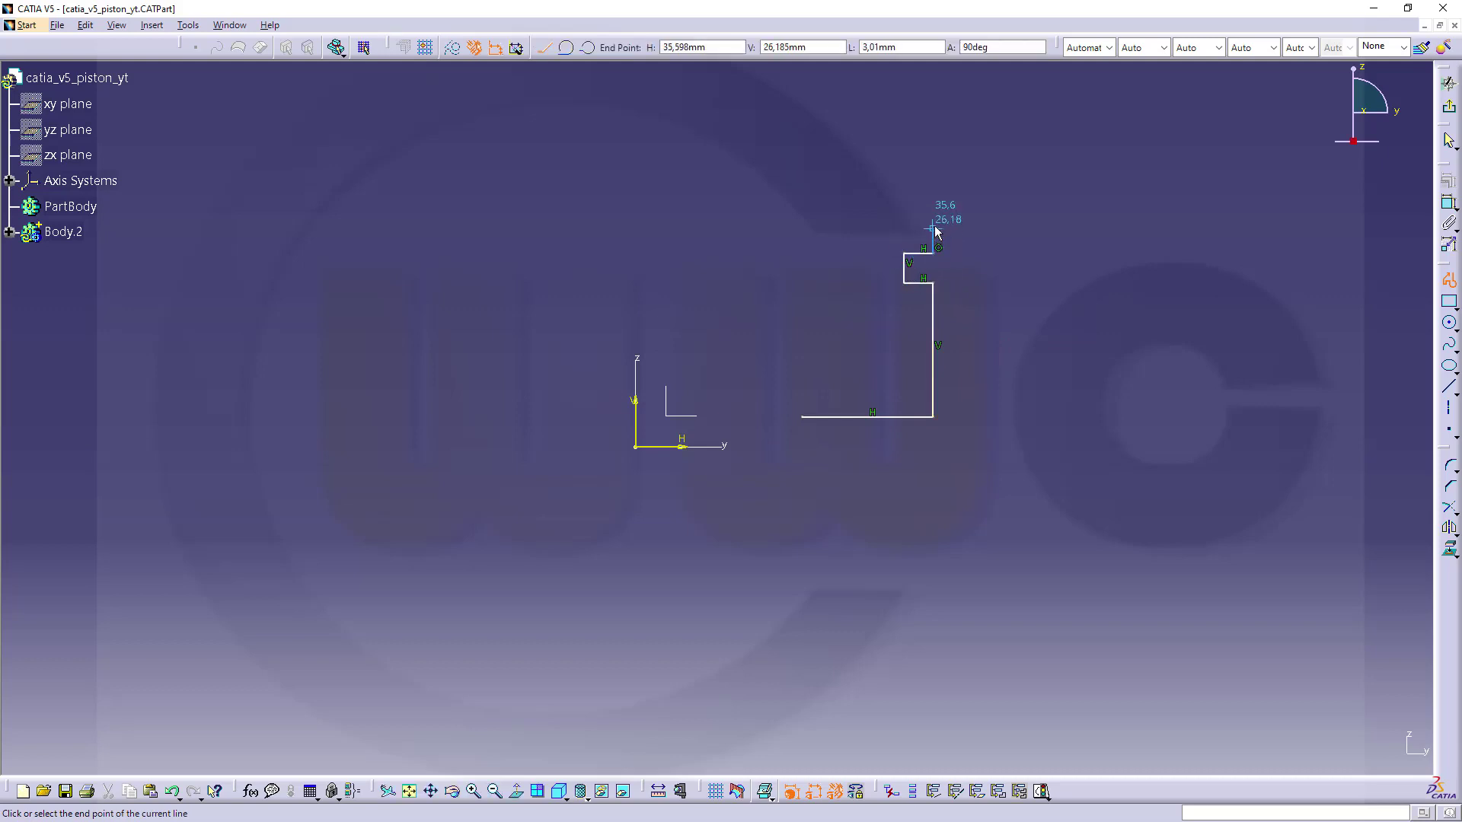
Continue with the middle and top grooves and the top edge, closing the profile at its start
{"action": "left_click", "coordinate": [933, 222]}
{"action": "left_click", "coordinate": [904, 222]}
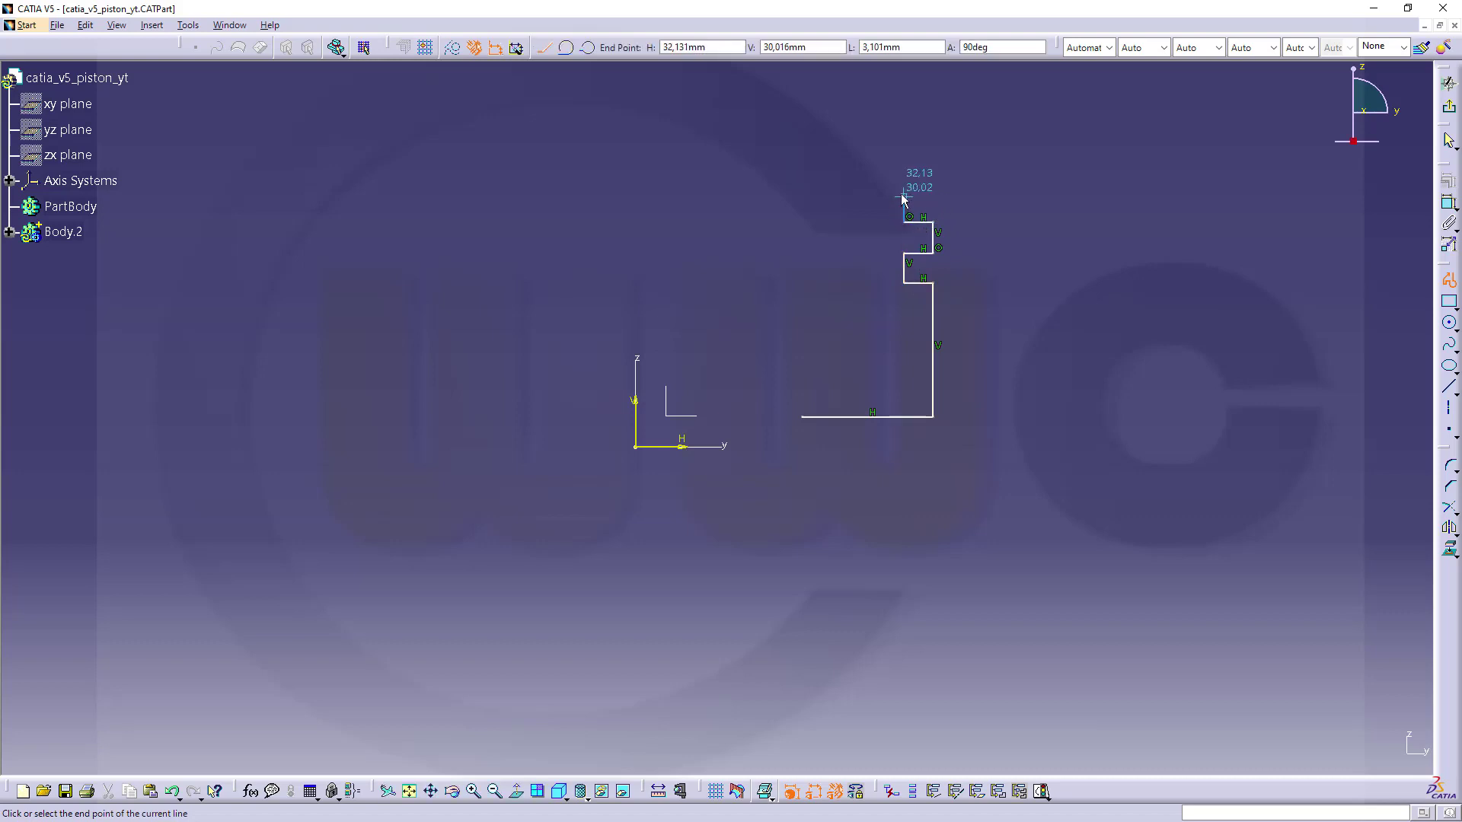
{"action": "left_click", "coordinate": [904, 193]}
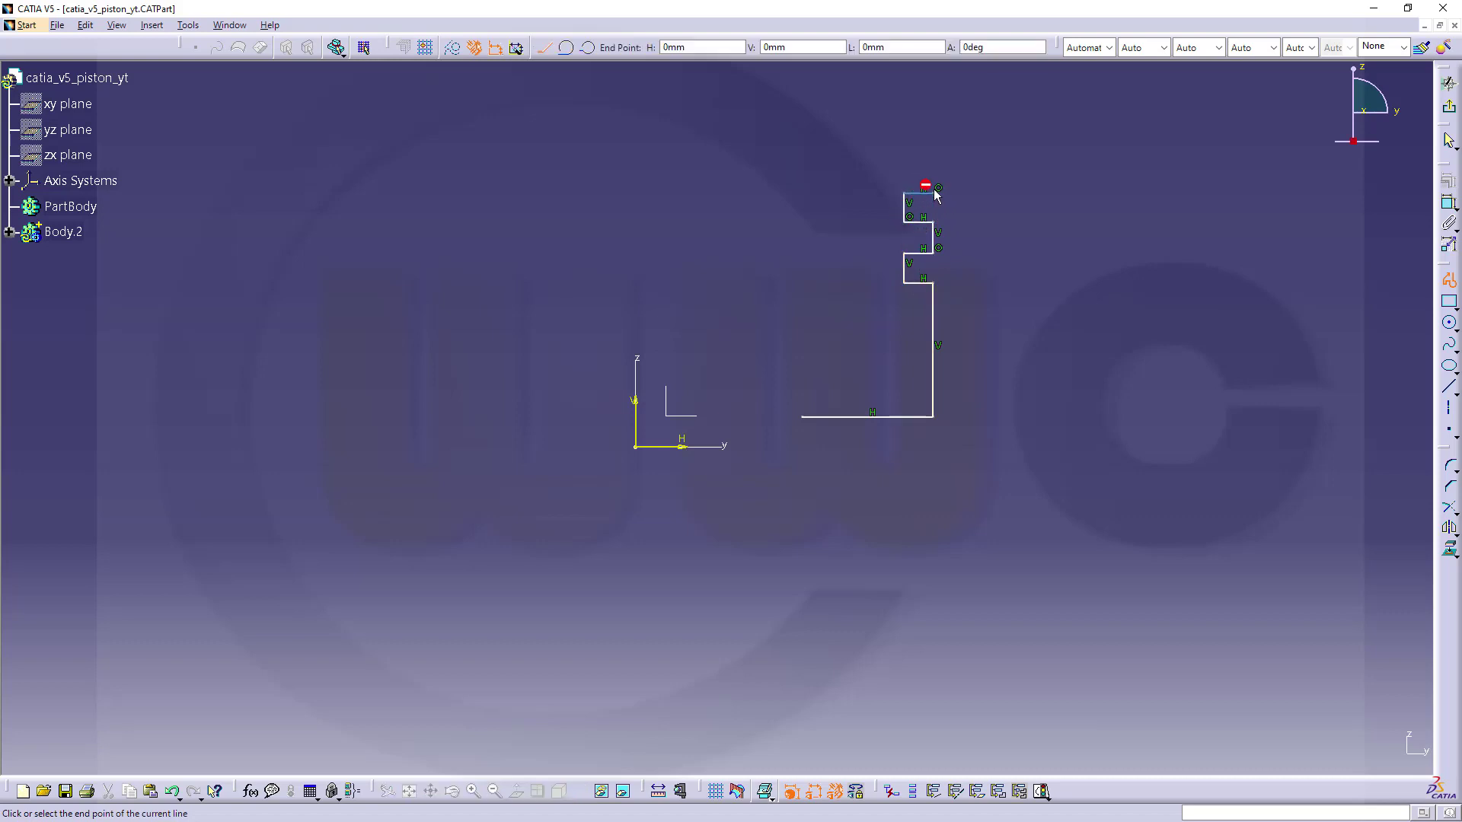
{"action": "left_click", "coordinate": [933, 193]}
{"action": "left_click", "coordinate": [933, 163]}
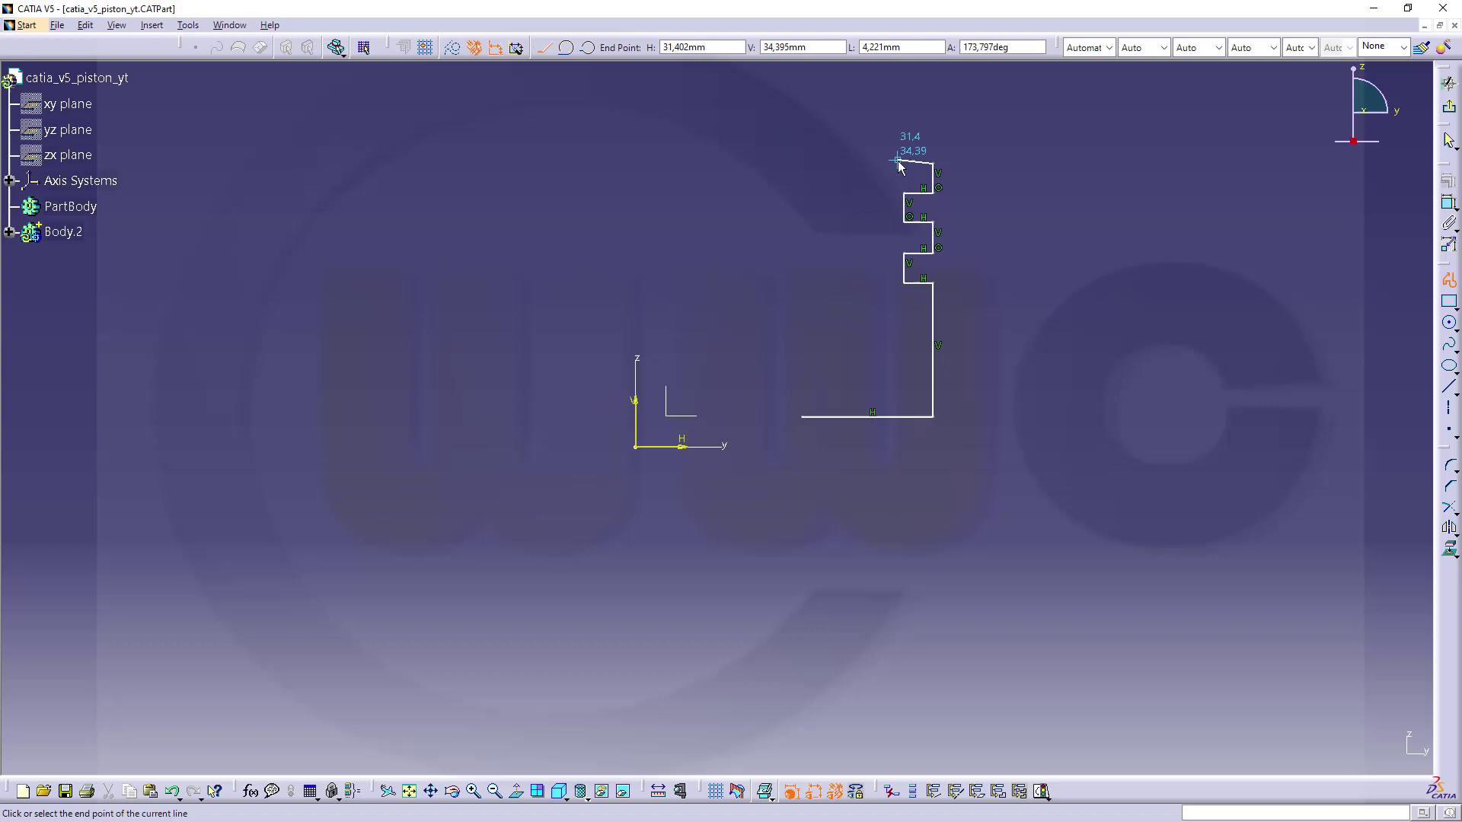
{"action": "left_click", "coordinate": [902, 164]}
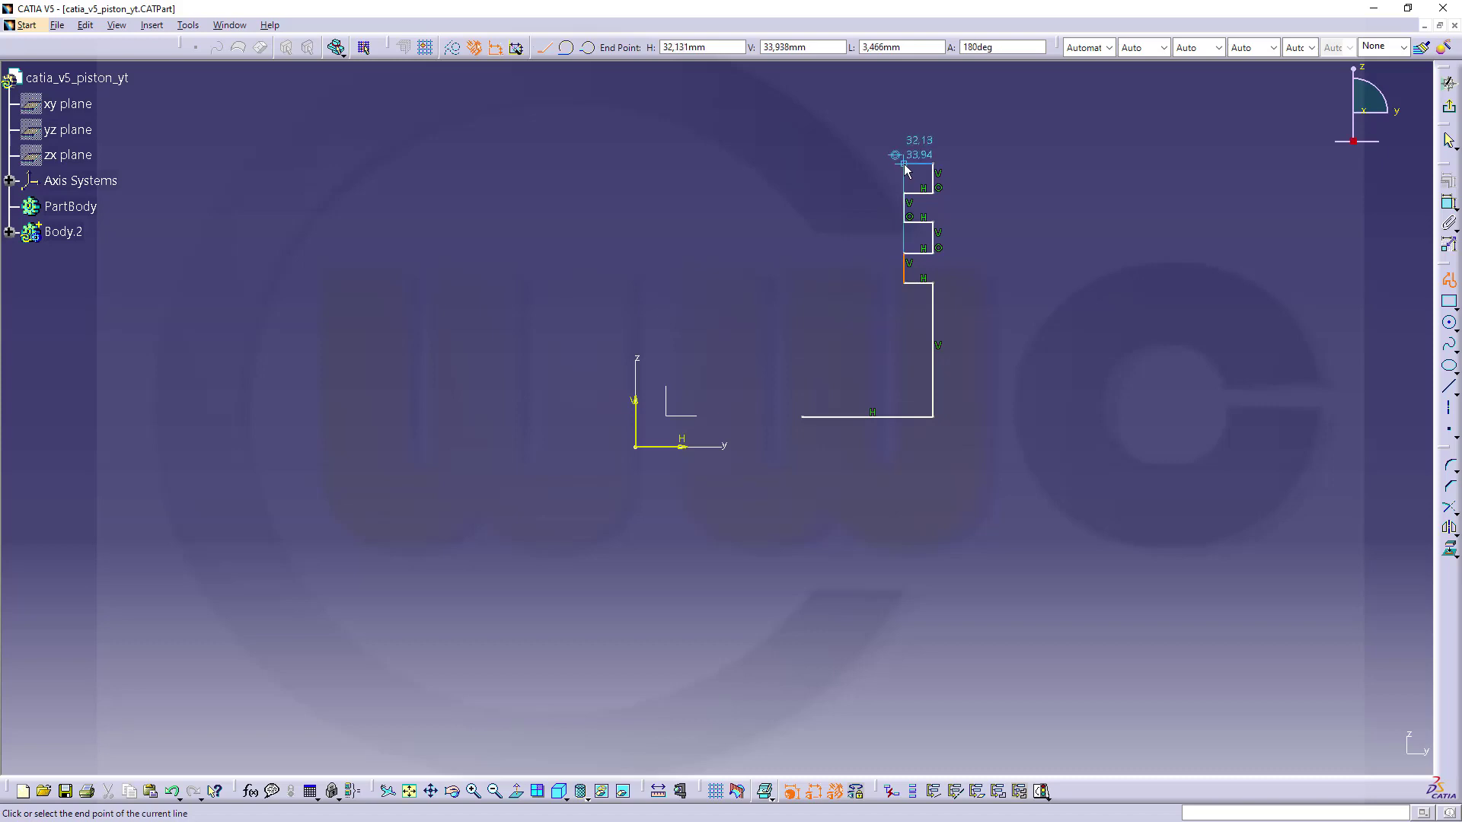
{"action": "left_click", "coordinate": [906, 131]}
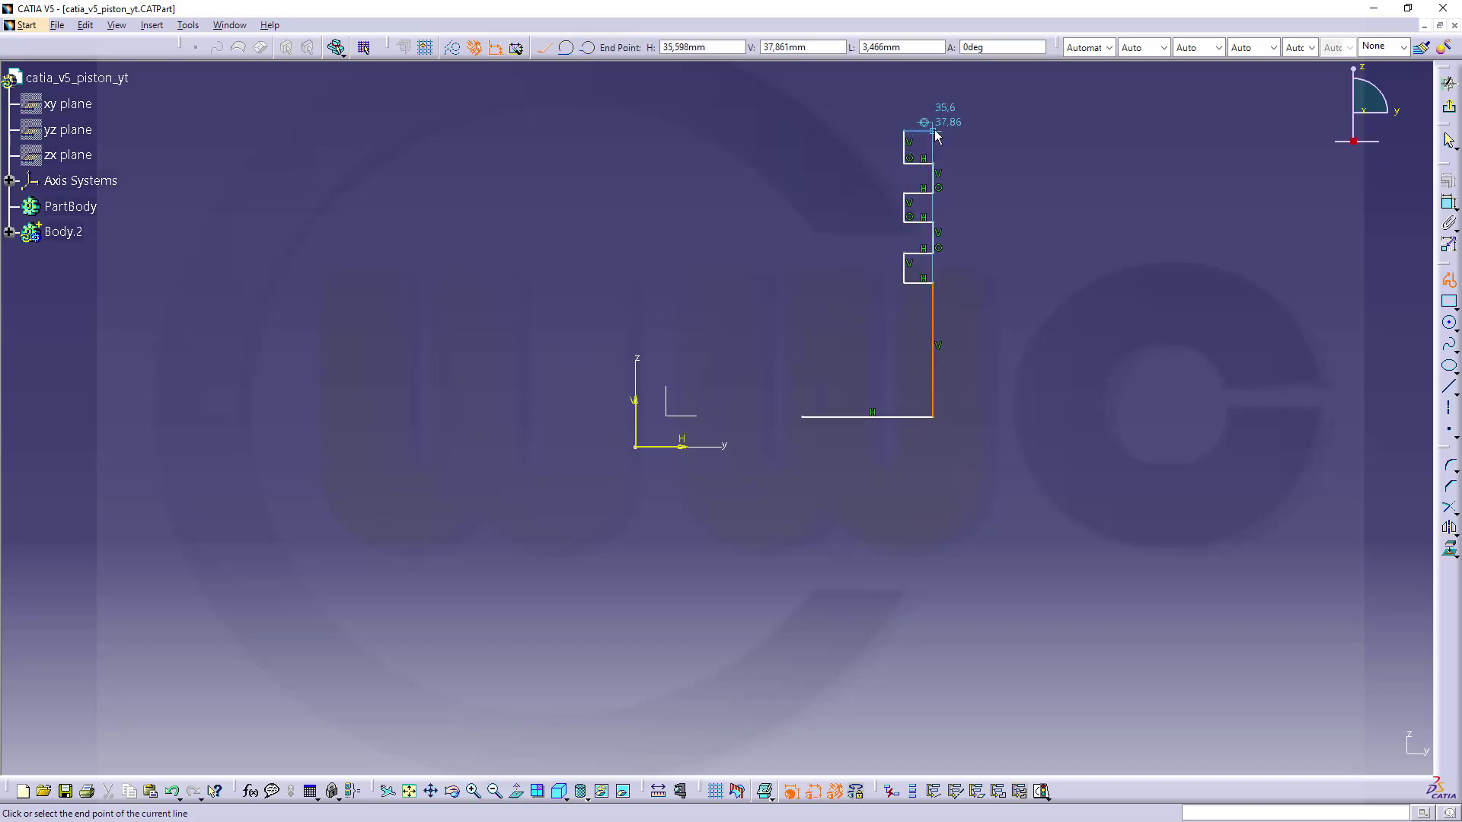
{"action": "left_click", "coordinate": [933, 131]}
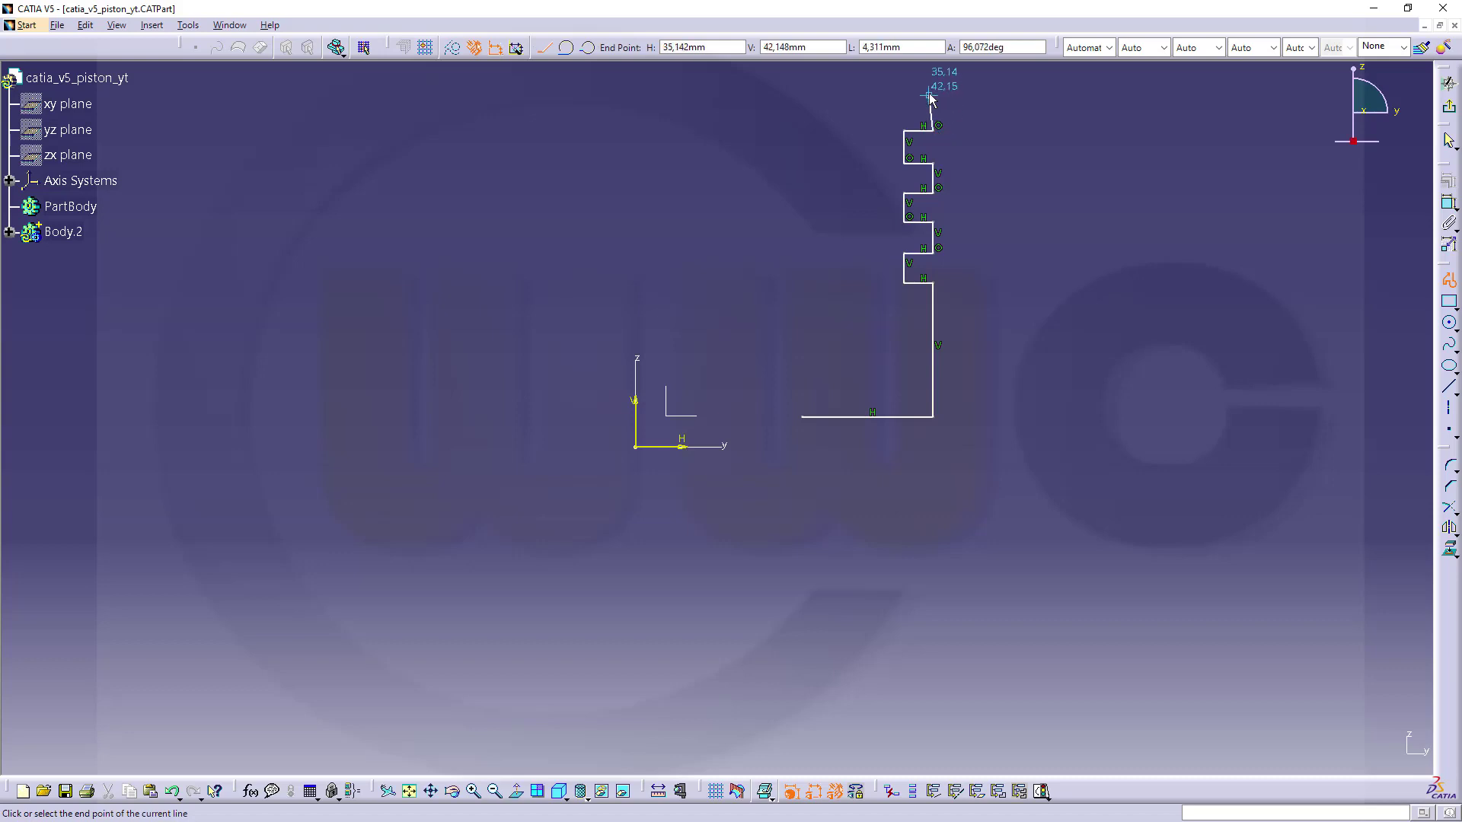
{"action": "left_click", "coordinate": [933, 86]}
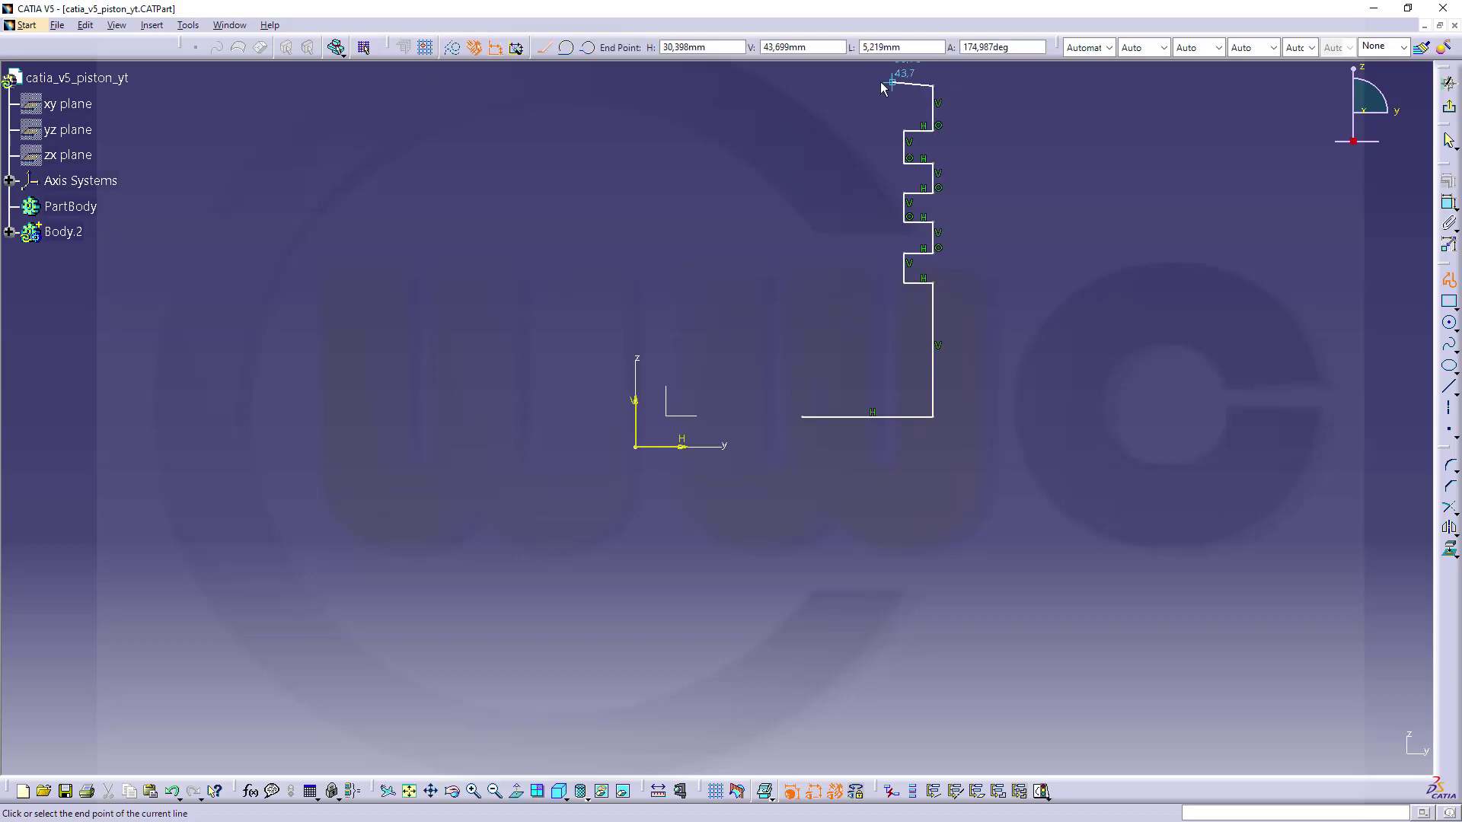
{"action": "left_click", "coordinate": [801, 86]}
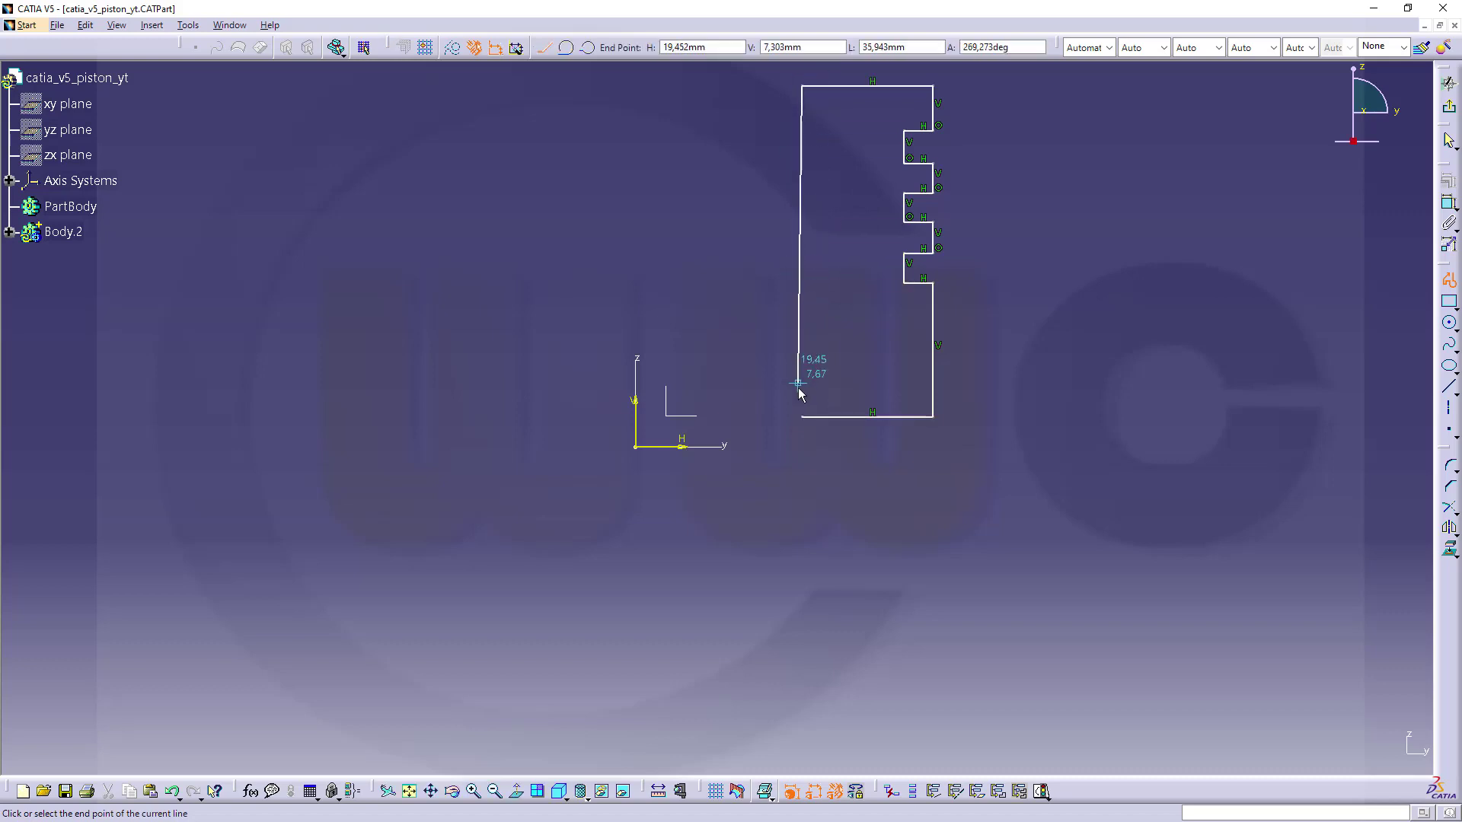
{"action": "left_click", "coordinate": [800, 417]}
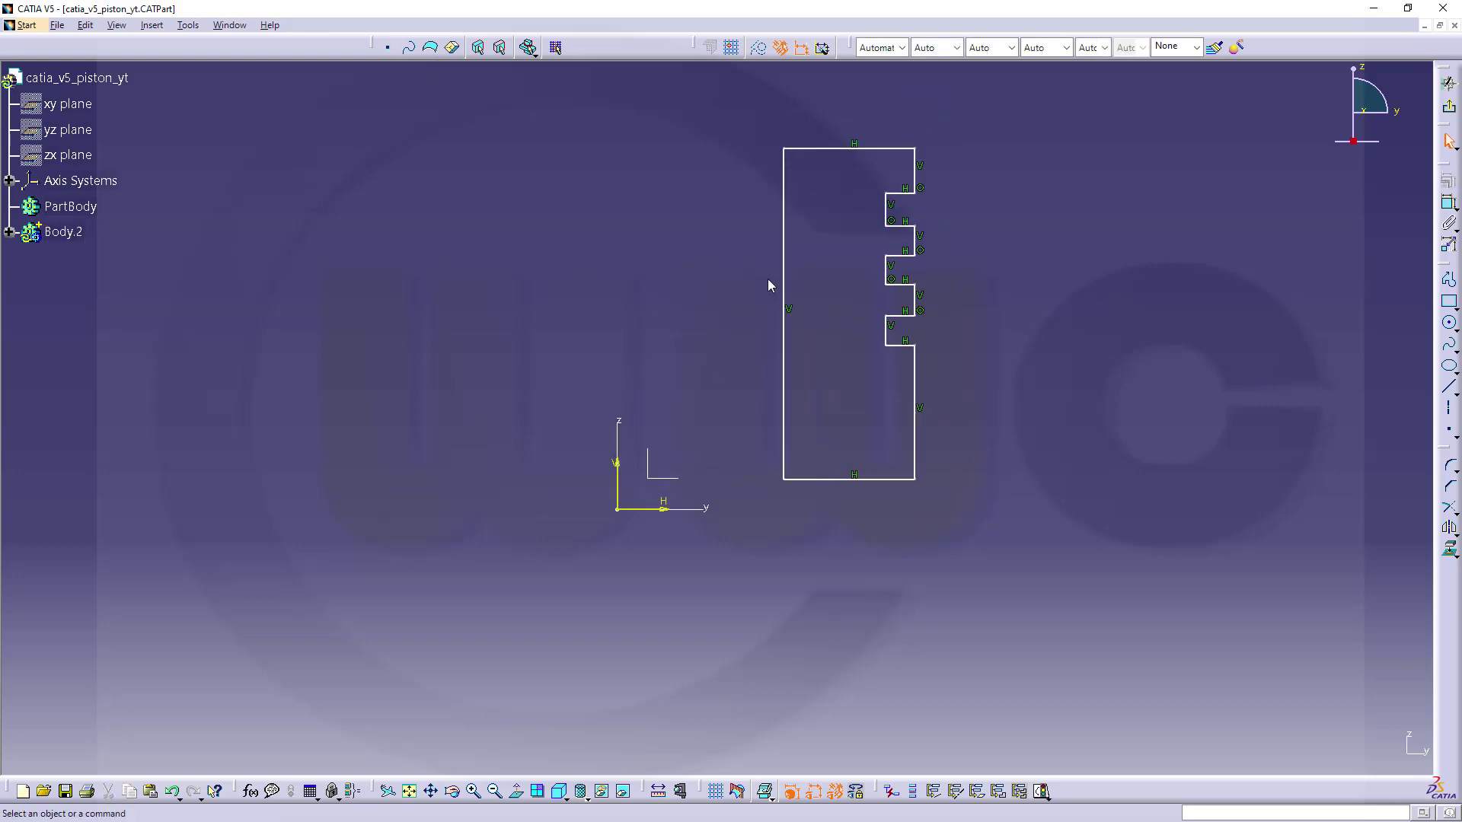
Convert the profile's left edge into the sketch's rotation axis
{"action": "left_click", "coordinate": [783, 270]}
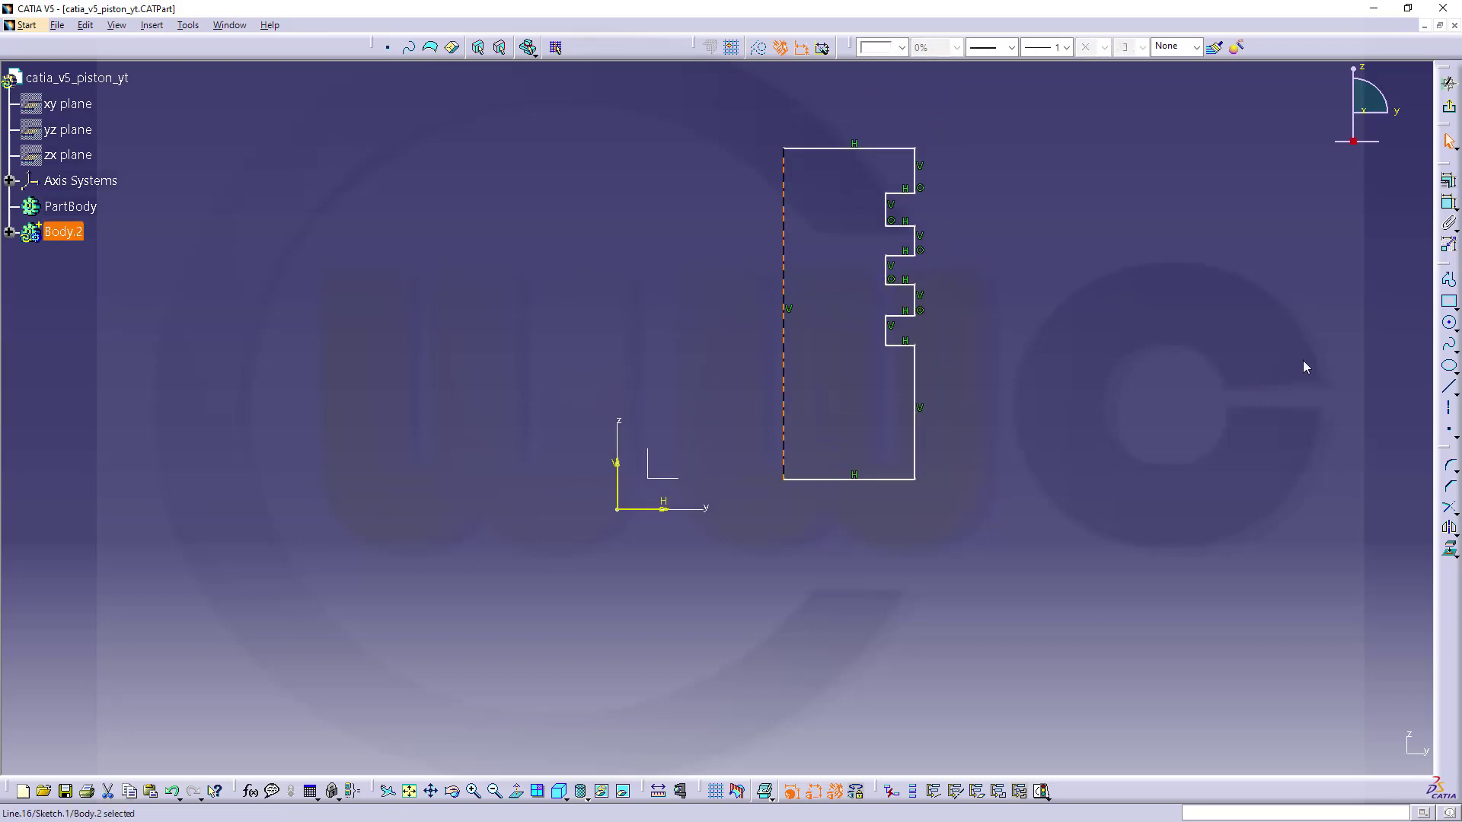
{"action": "left_click", "coordinate": [1449, 414]}
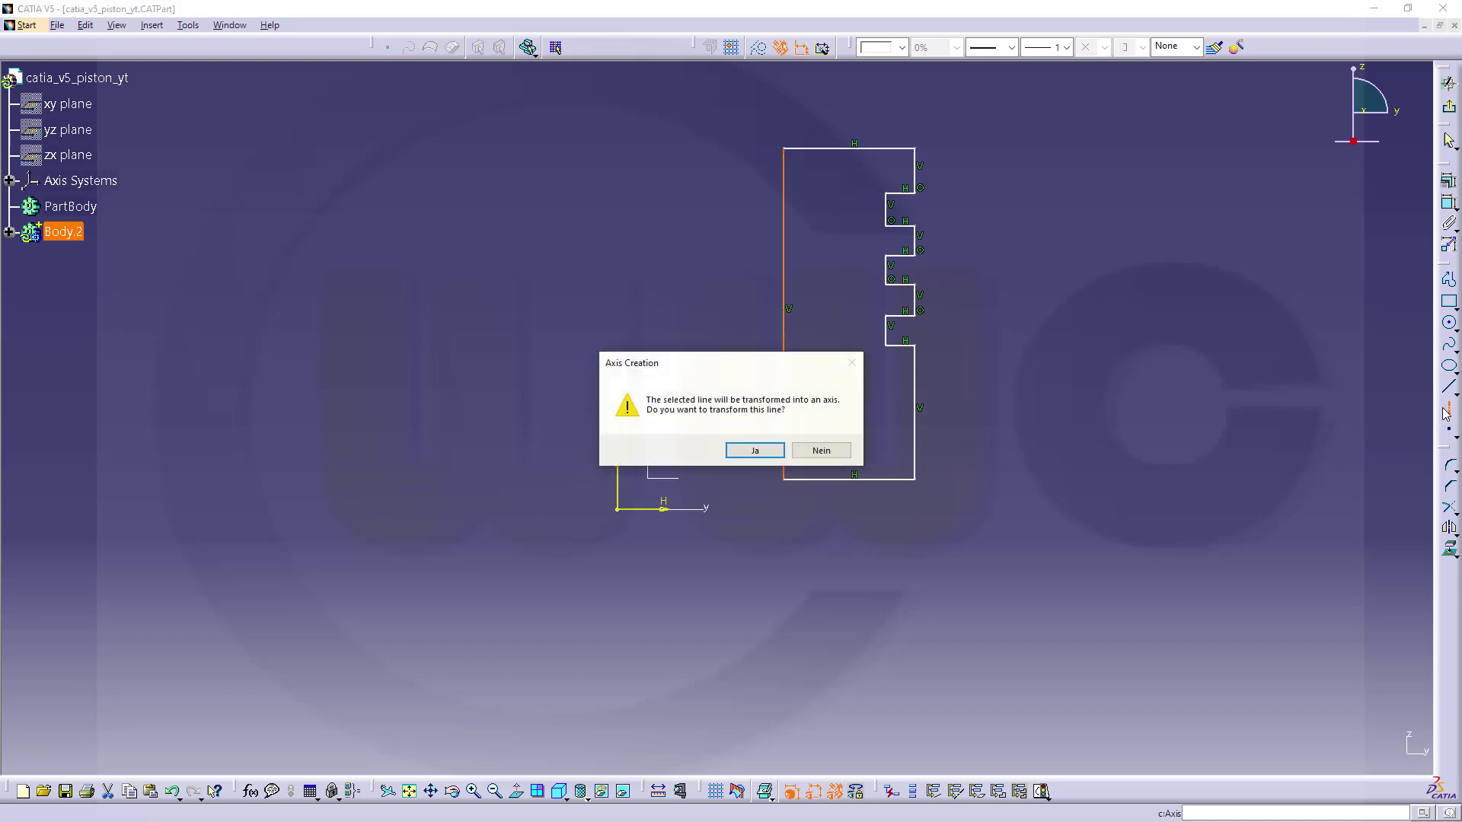
{"action": "left_click", "coordinate": [753, 451]}
Dimension the right edge from the axis as a diameter and set it to 124 mm
{"action": "middle_click_drag", "start_coordinate": [996, 340], "coordinate": [933, 416]}
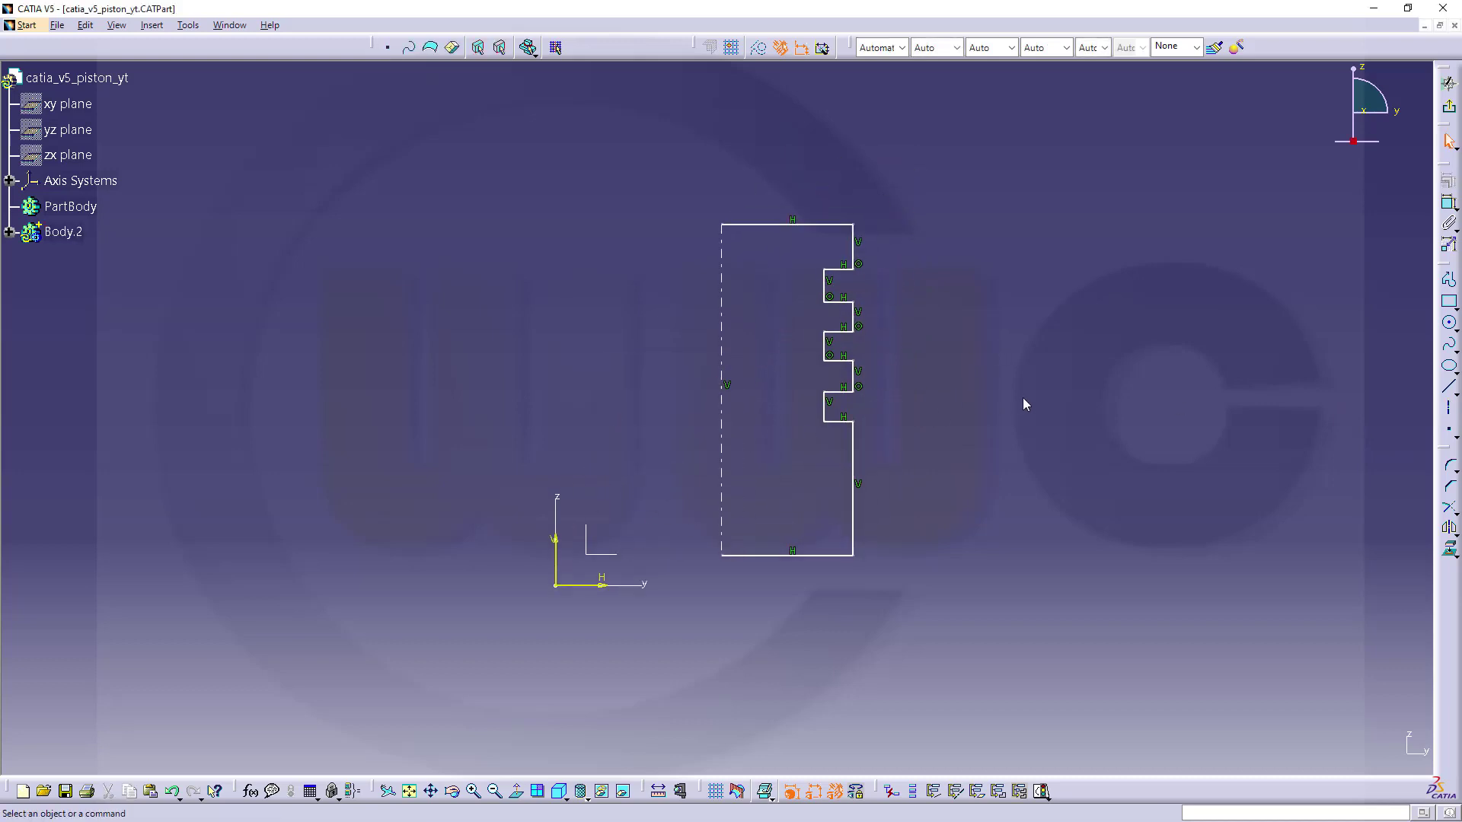
{"action": "left_click", "coordinate": [1449, 204]}
{"action": "left_click", "coordinate": [730, 527]}
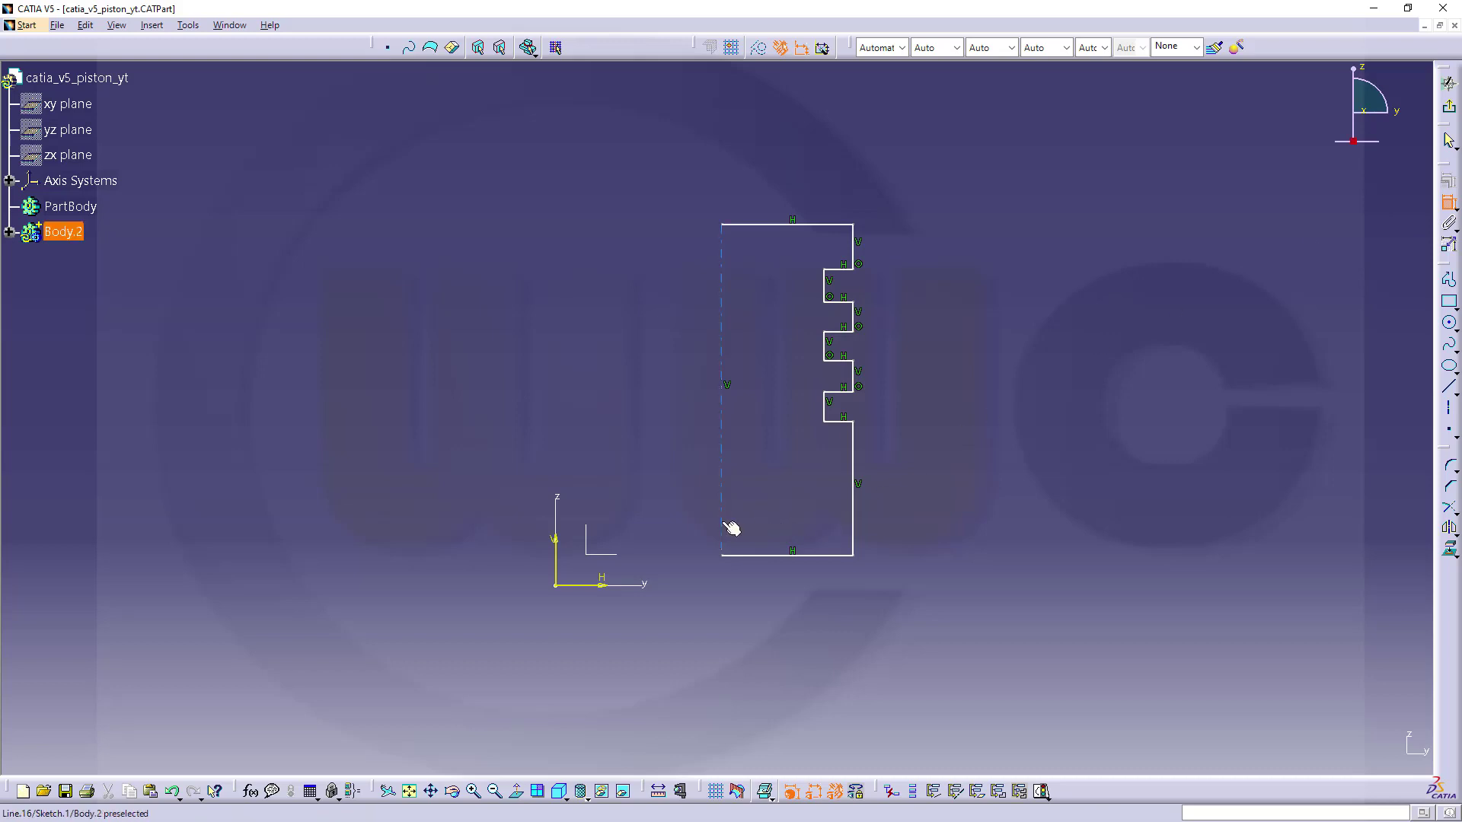
{"action": "left_click", "coordinate": [854, 527]}
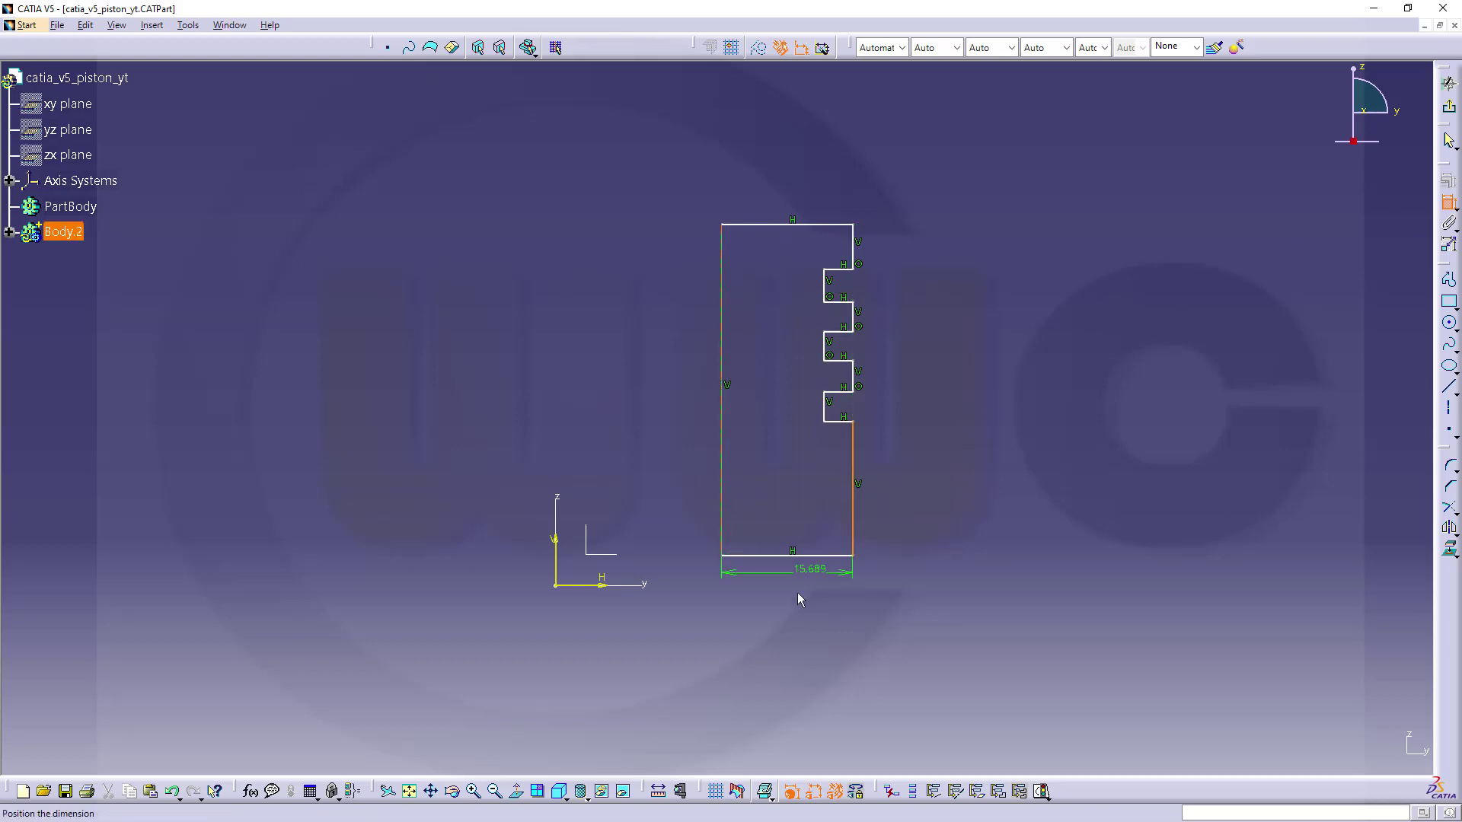
{"action": "right_click", "coordinate": [787, 621]}
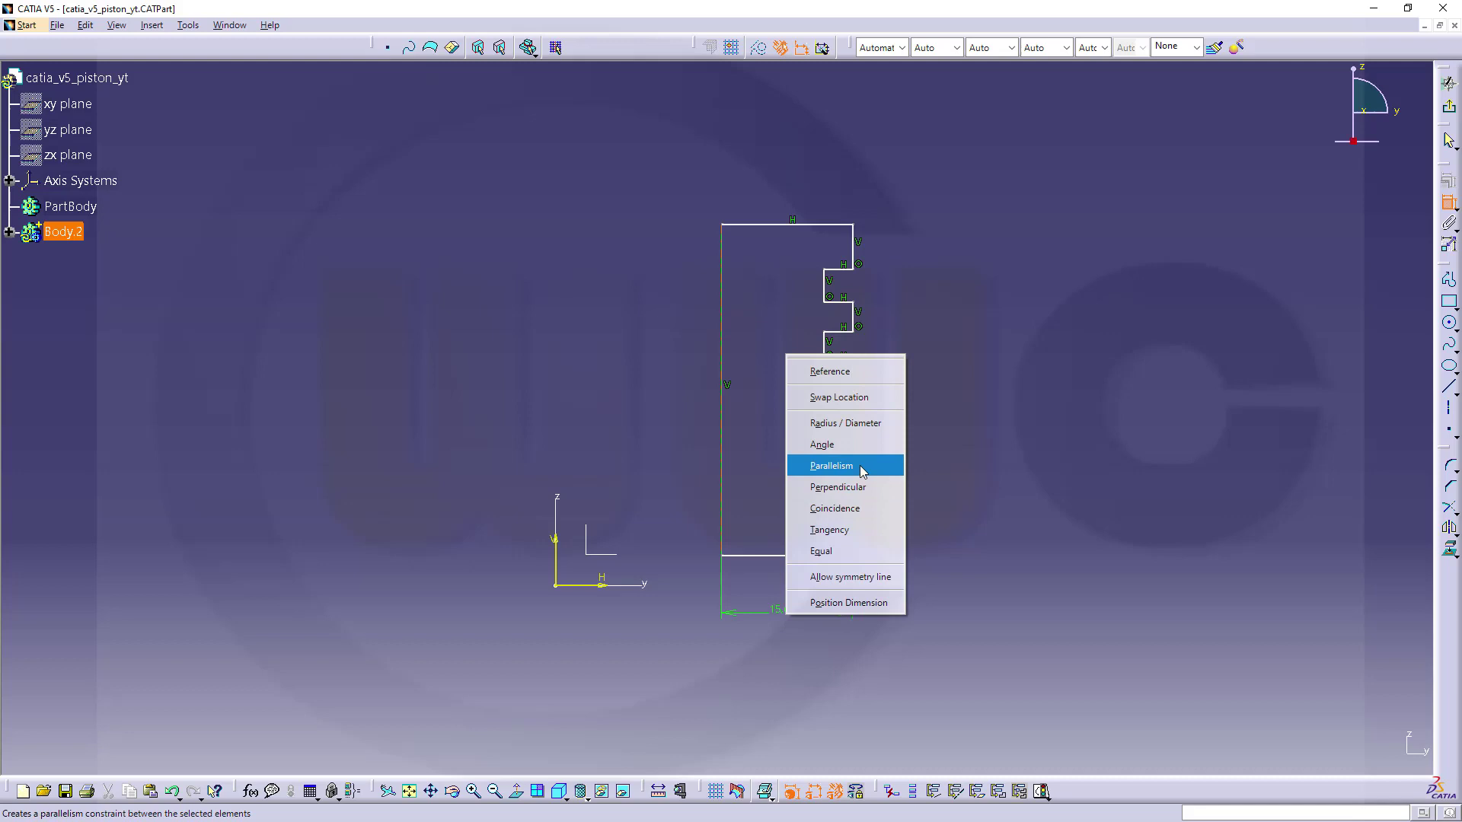
{"action": "left_click", "coordinate": [857, 424]}
{"action": "left_click", "coordinate": [758, 637]}
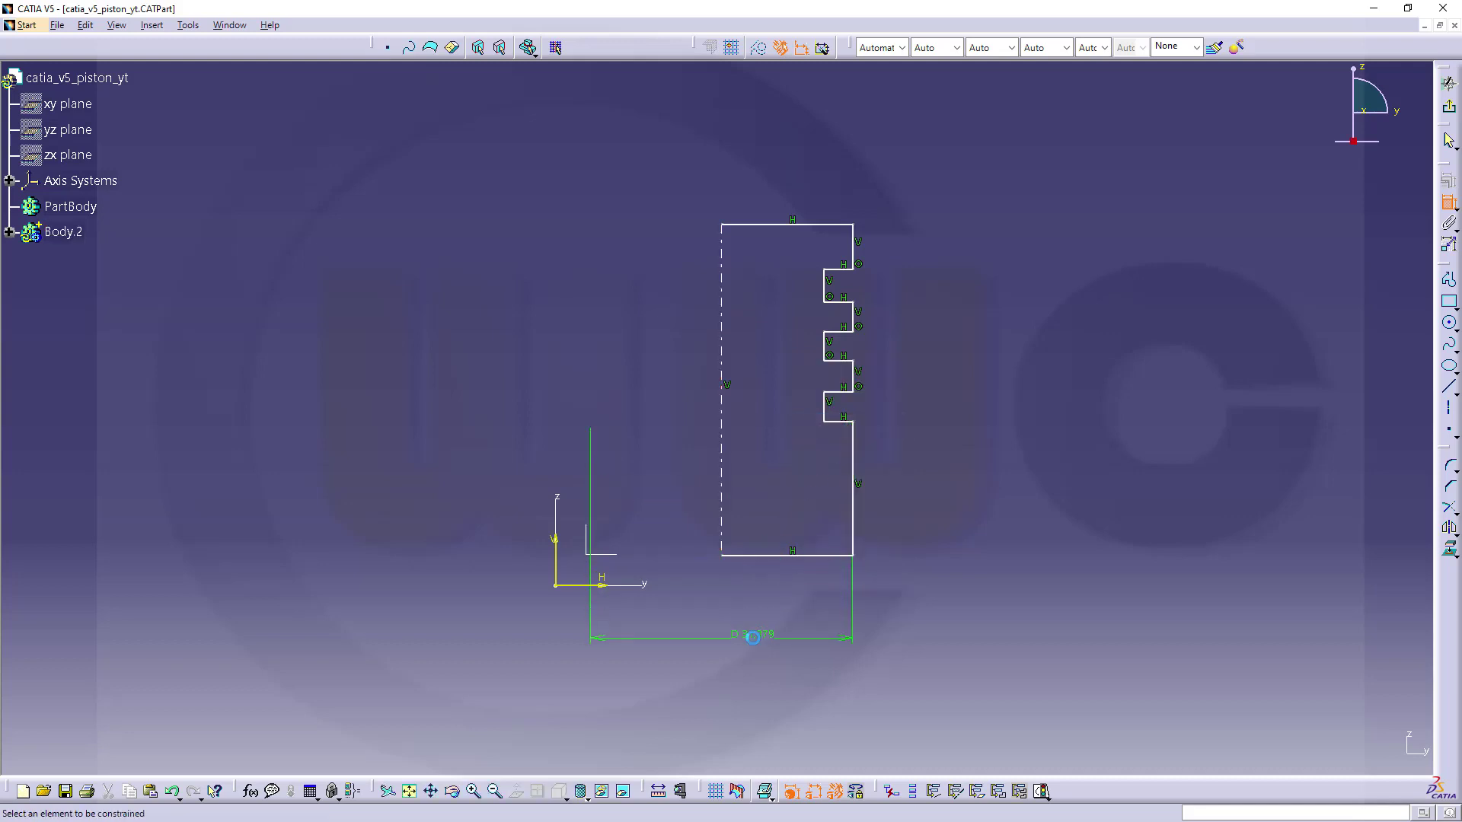
{"action": "double_click", "coordinate": [759, 636]}
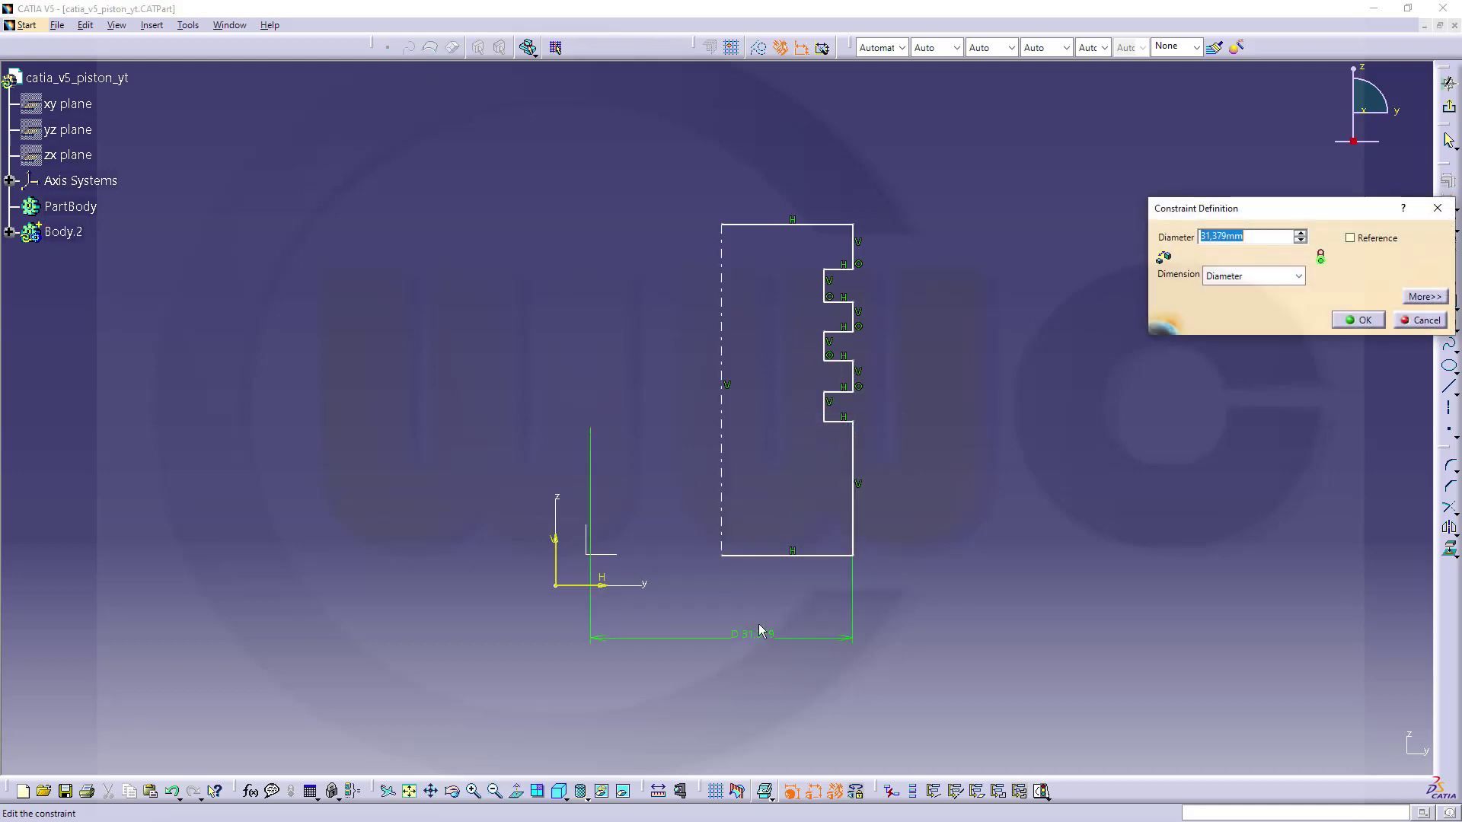
{"action": "type", "text": "124"}
{"action": "key", "text": "Return"}
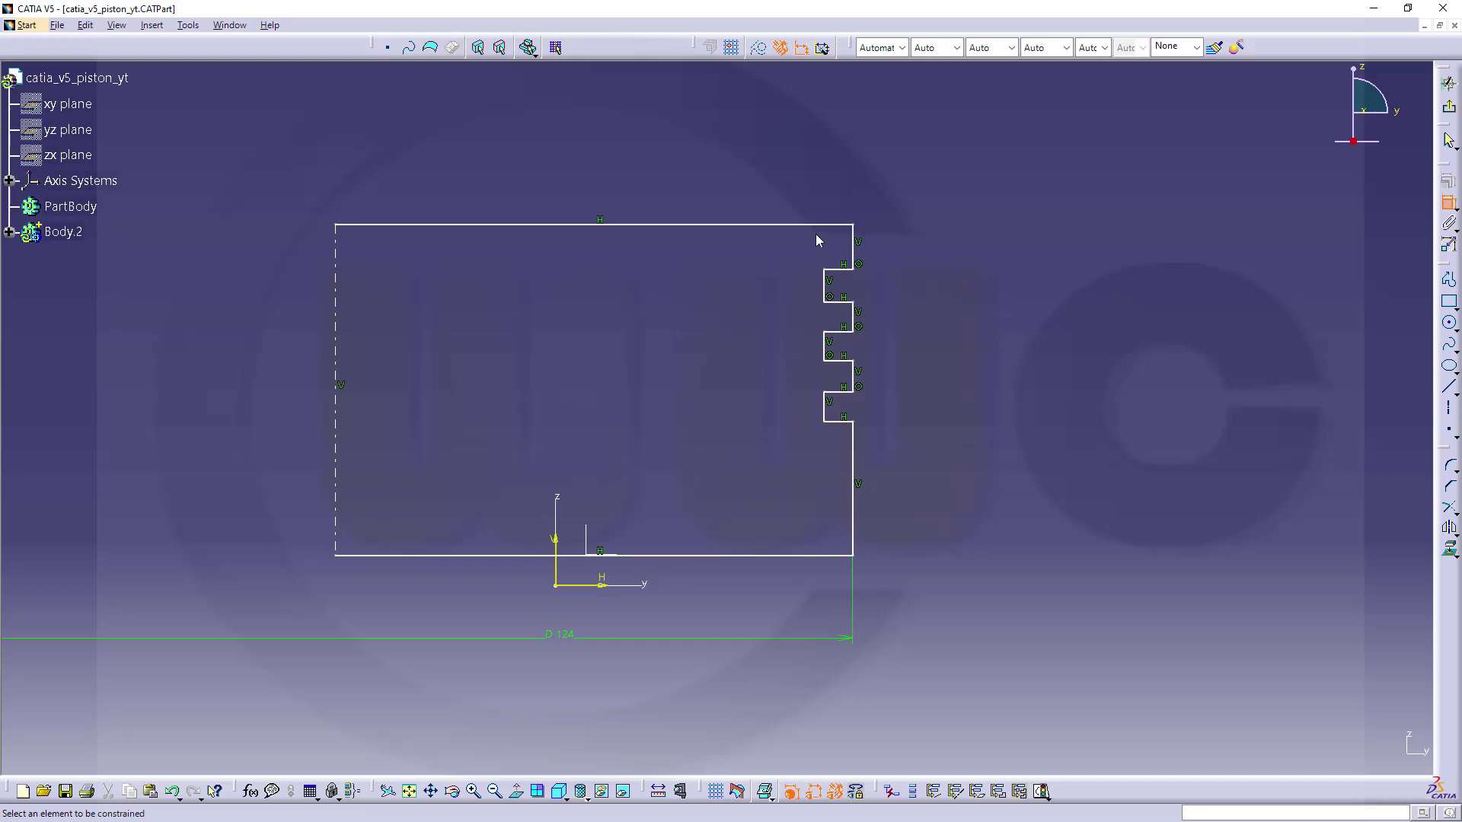
Dimension the first three groove edges from the top edge (5.382, 9.304, 12.862)
{"action": "left_click", "coordinate": [838, 226]}
{"action": "left_click", "coordinate": [838, 269]}
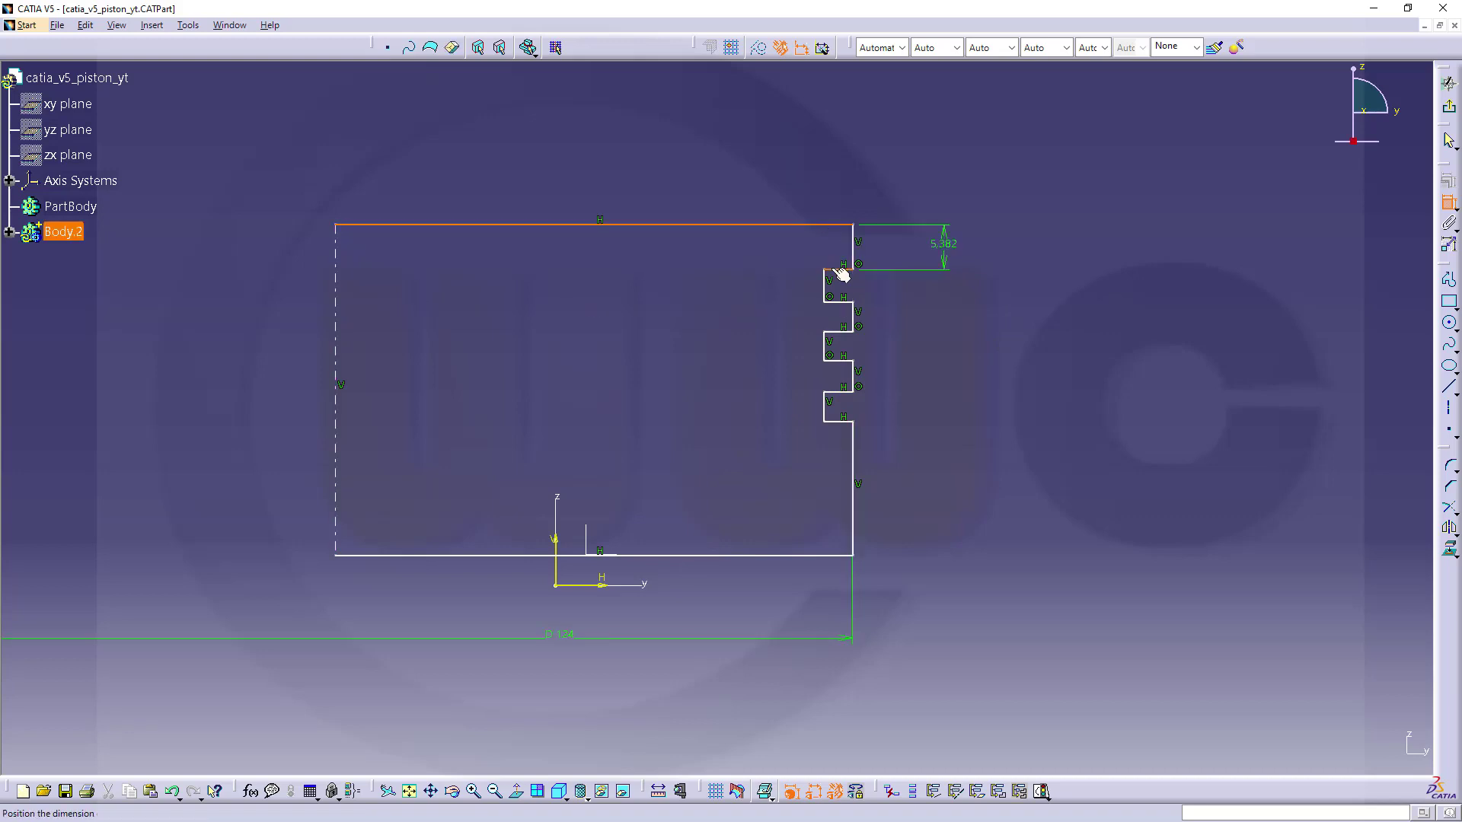
{"action": "left_click", "coordinate": [916, 252]}
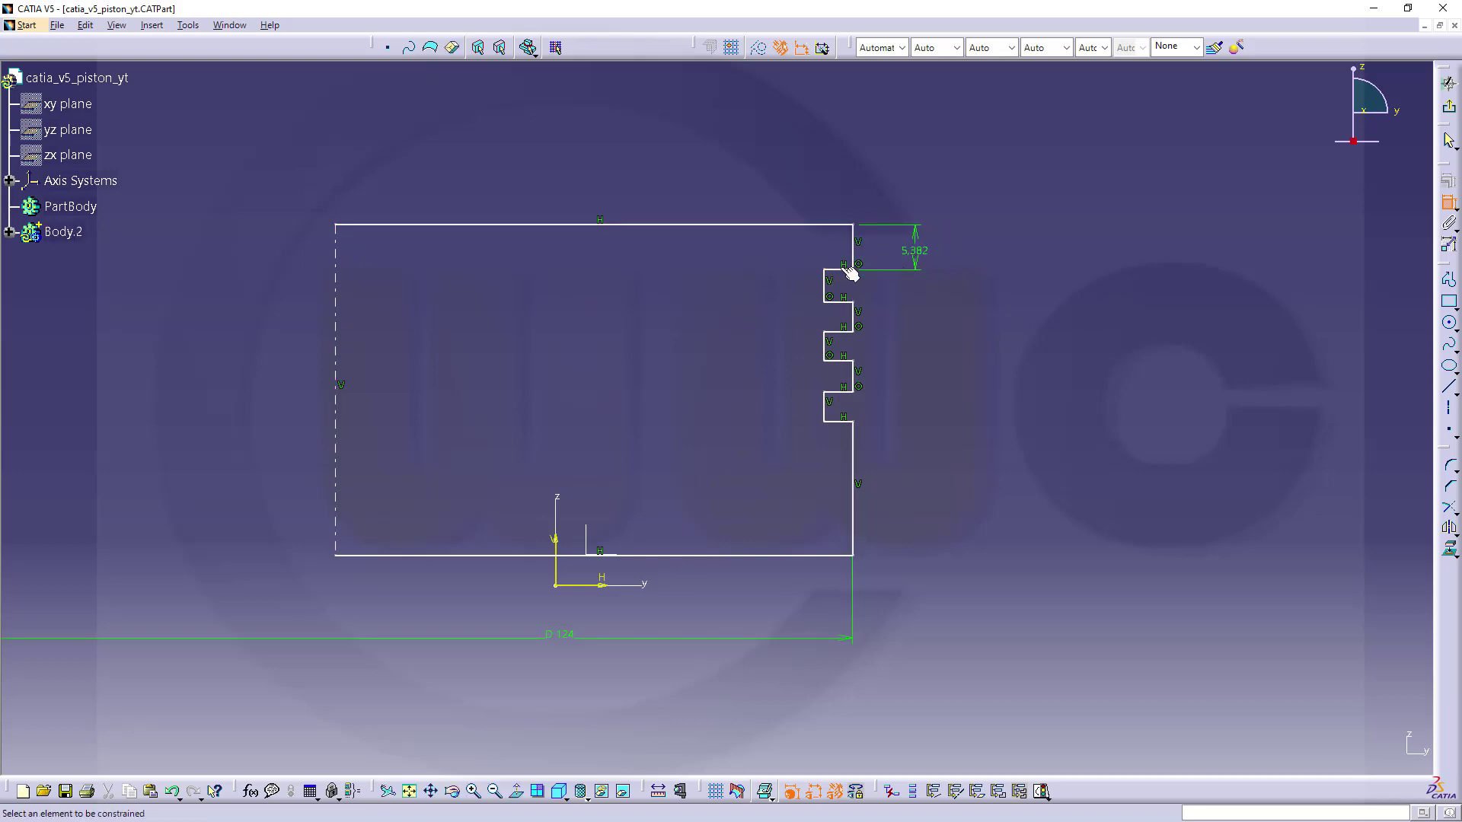
{"action": "left_click", "coordinate": [838, 225]}
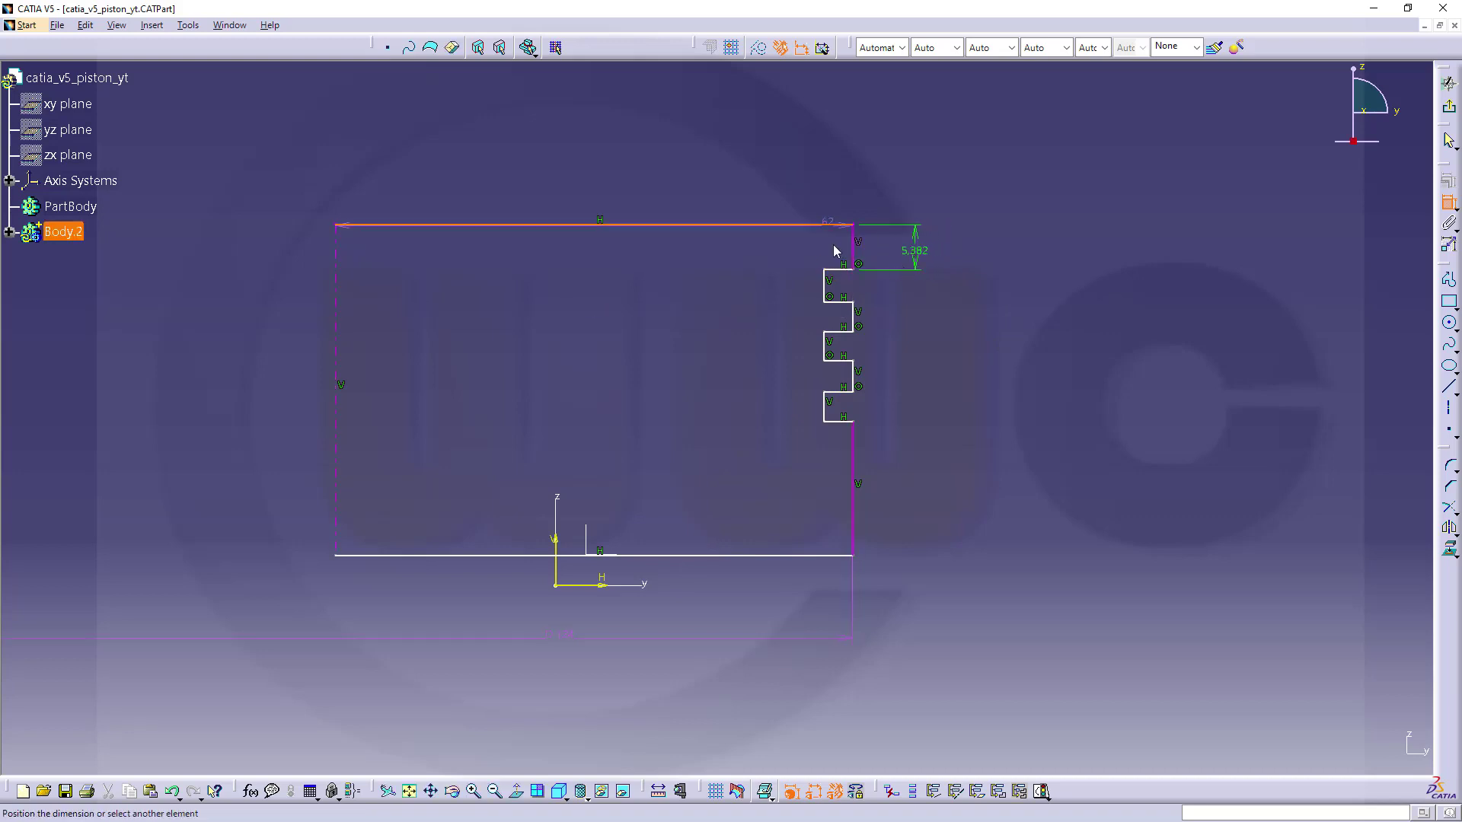
{"action": "left_click", "coordinate": [843, 304]}
{"action": "left_click", "coordinate": [966, 287]}
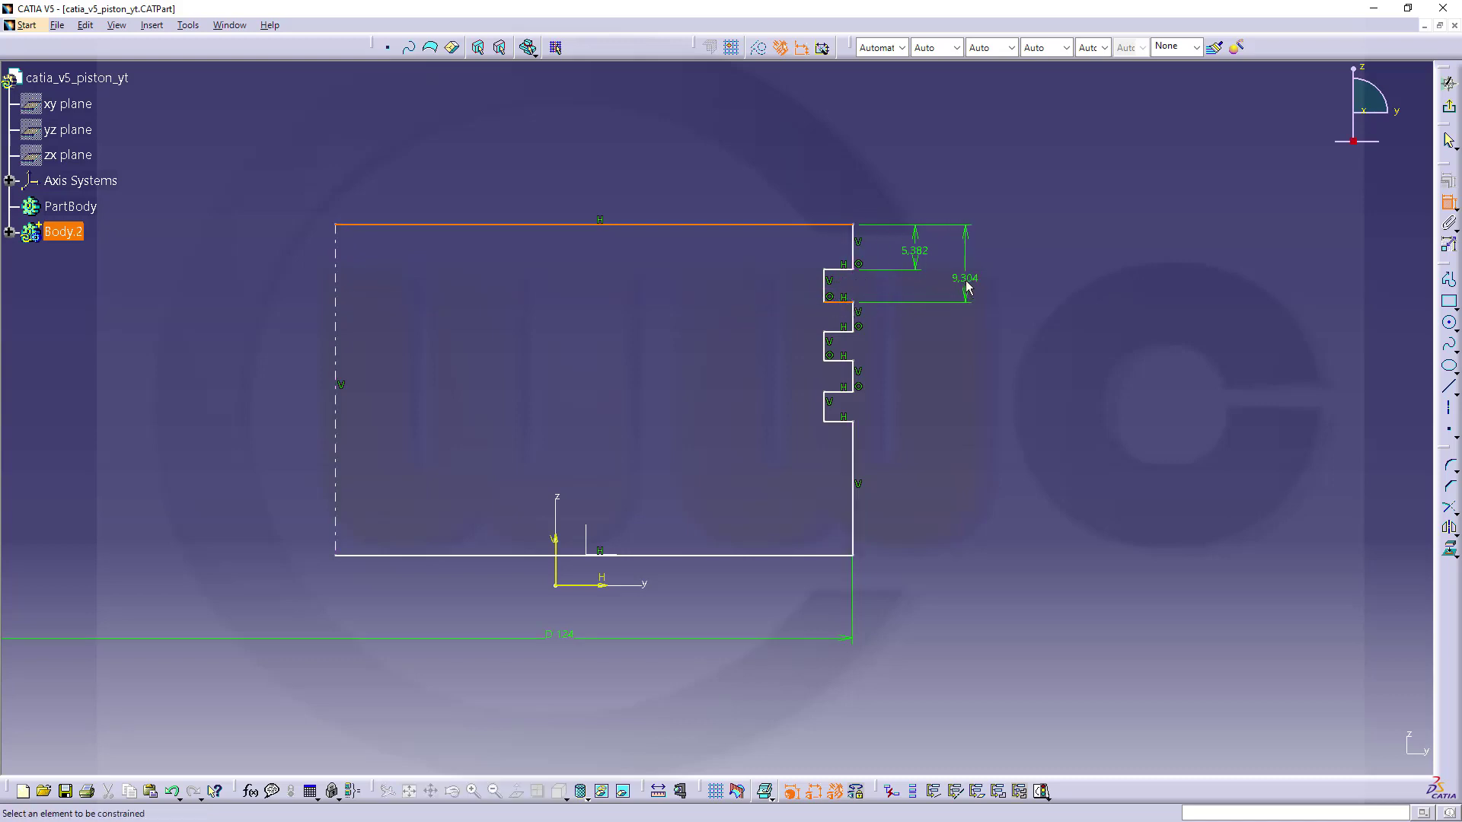
{"action": "left_click", "coordinate": [819, 227]}
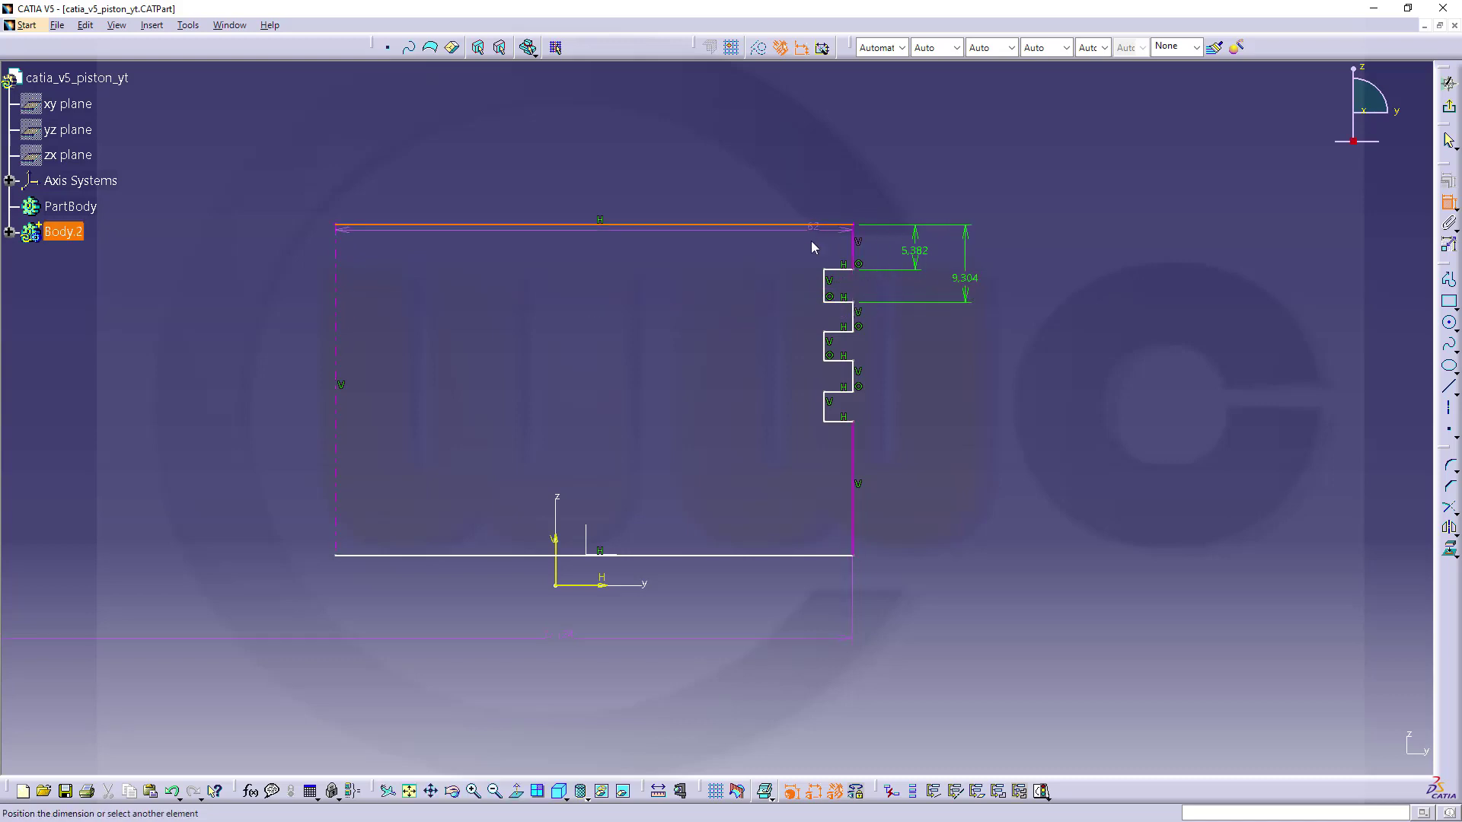
{"action": "left_click", "coordinate": [844, 333]}
{"action": "left_click", "coordinate": [1028, 304]}
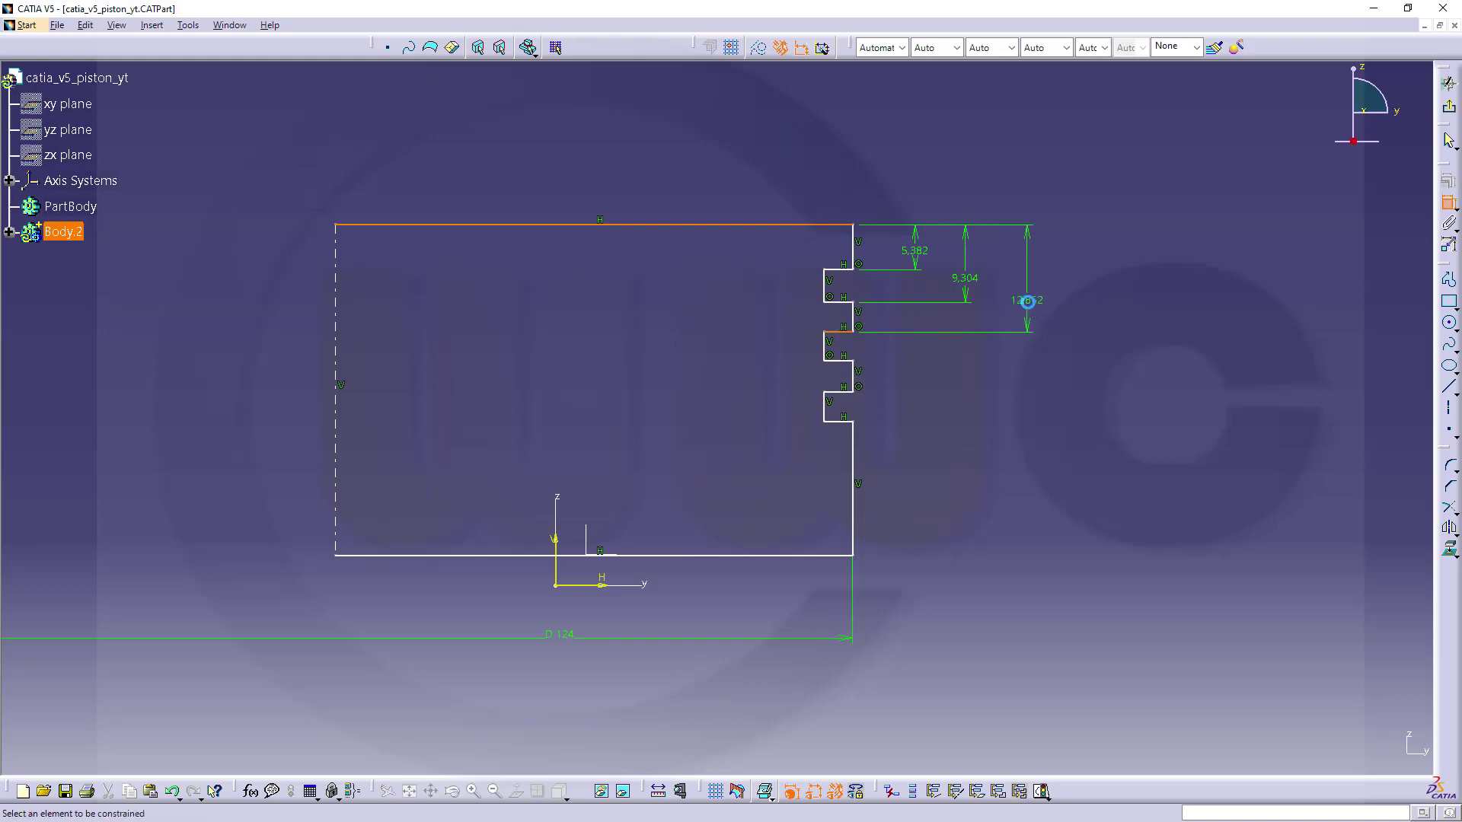
Dimension the remaining three groove edges from the top edge (16.328, 20.068, 23.625)
{"action": "left_click", "coordinate": [810, 226]}
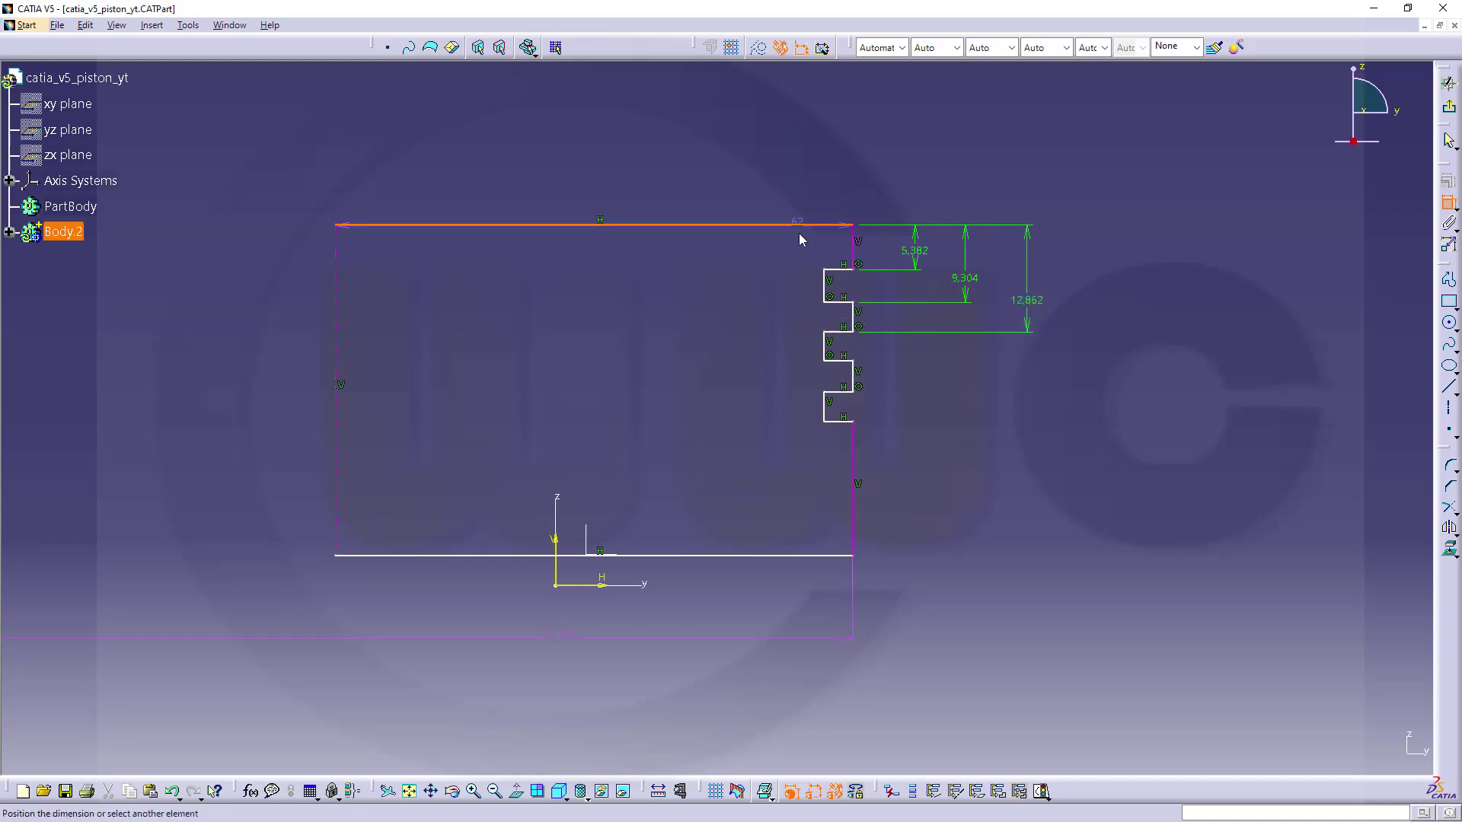
{"action": "left_click", "coordinate": [844, 360]}
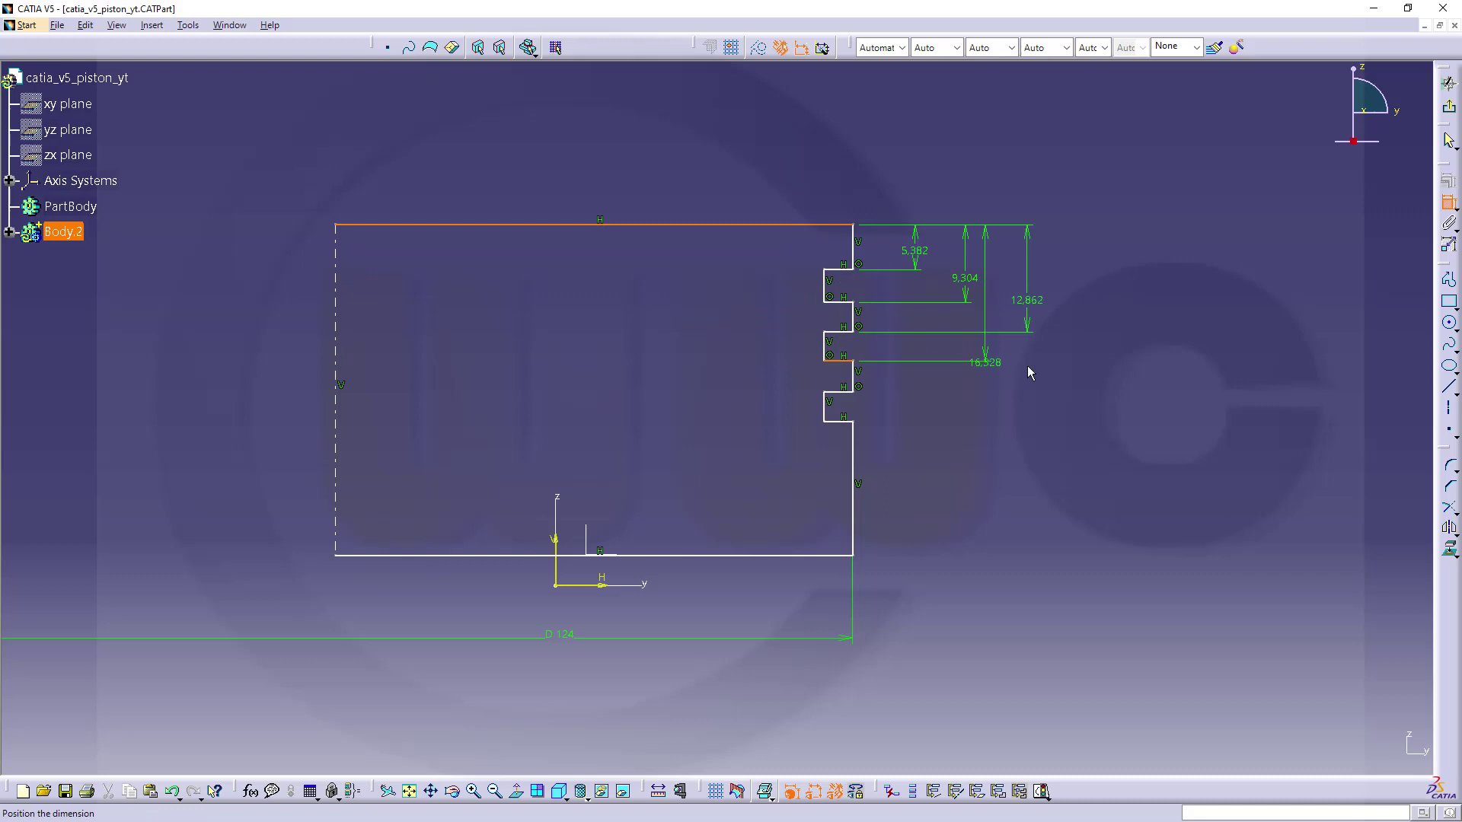
{"action": "left_click", "coordinate": [1097, 333]}
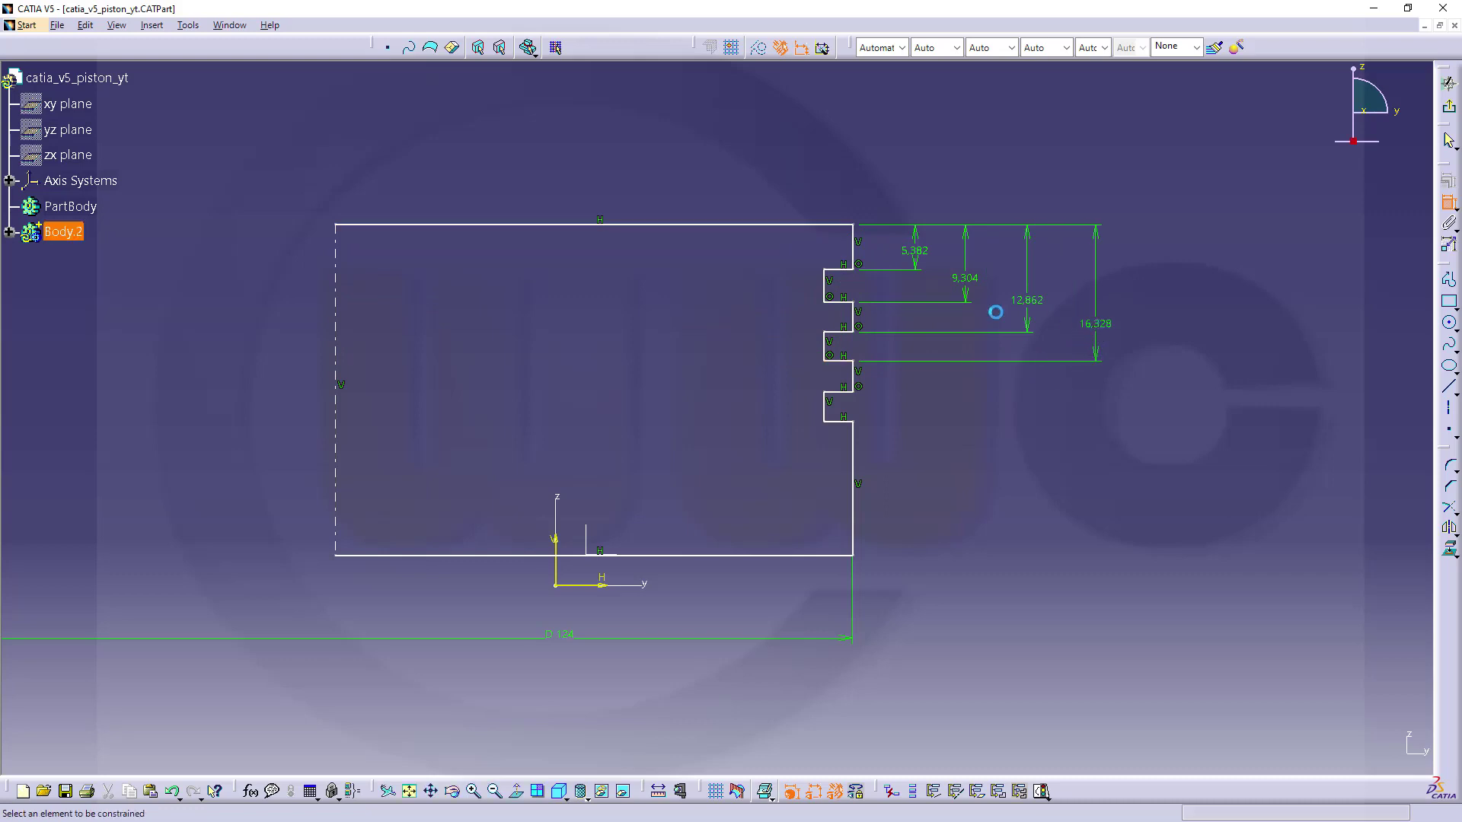
{"action": "left_click", "coordinate": [789, 225]}
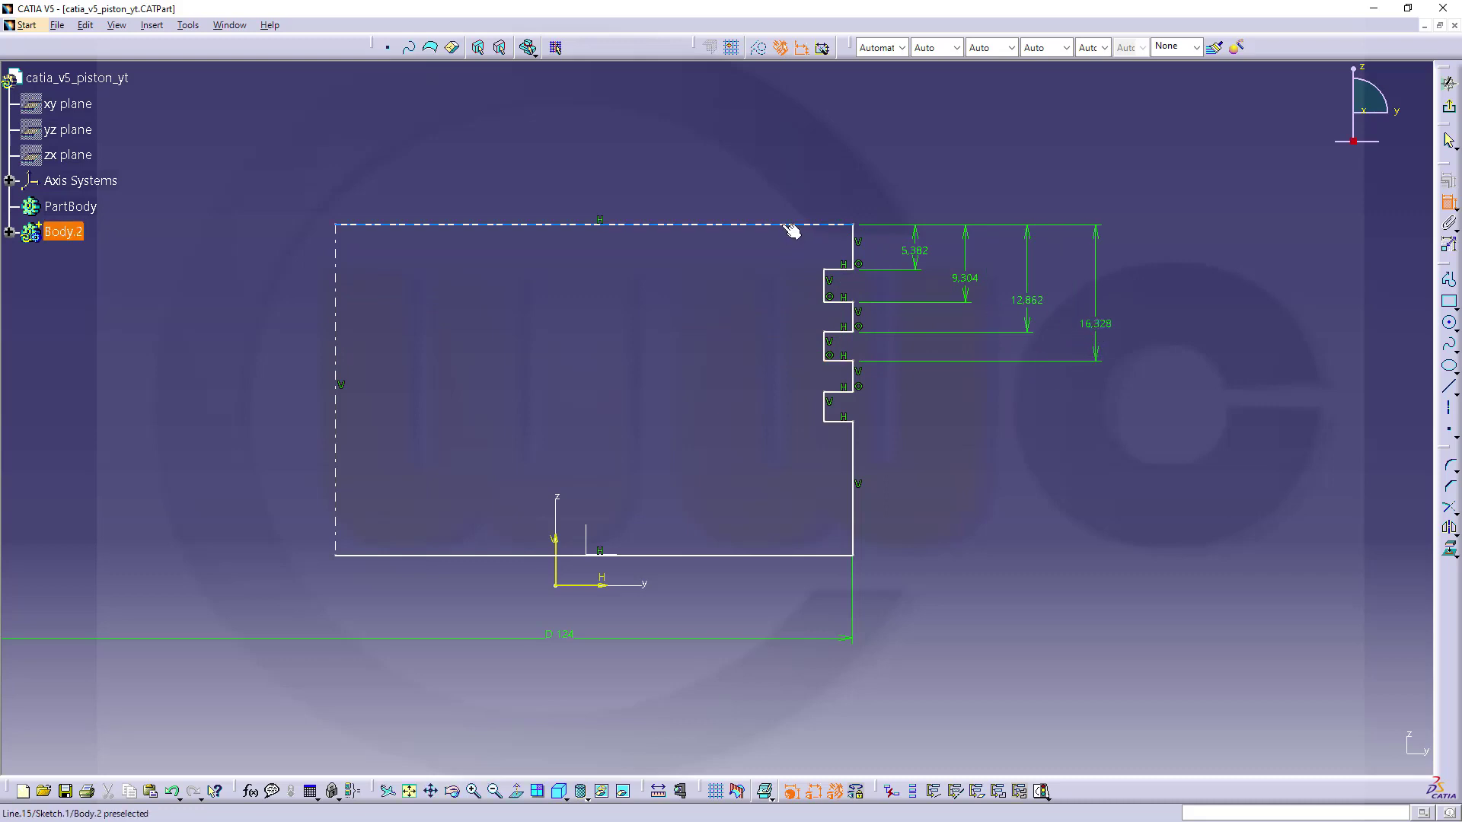
{"action": "left_click", "coordinate": [845, 392]}
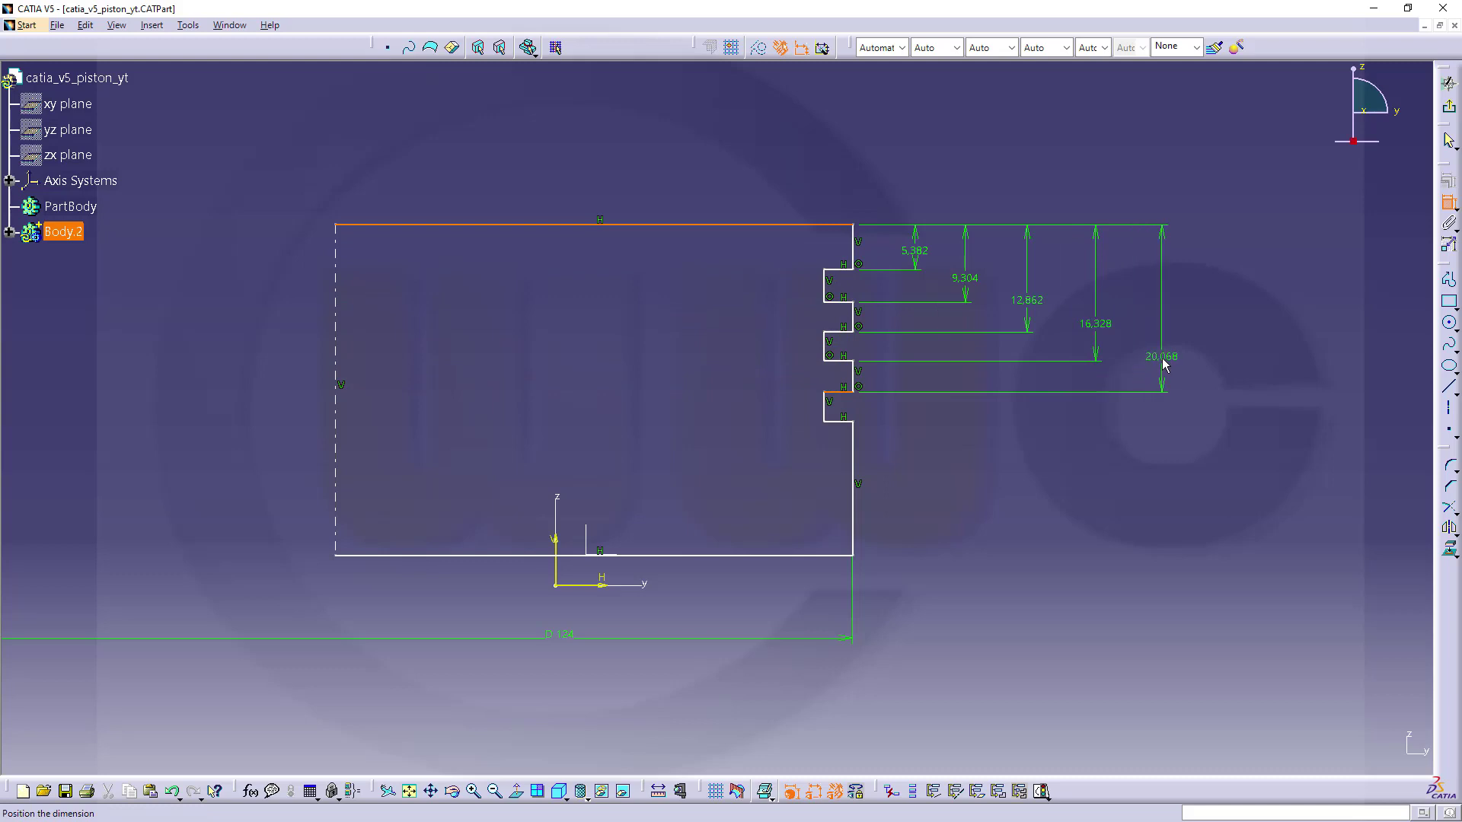
{"action": "left_click", "coordinate": [1162, 366]}
{"action": "left_click", "coordinate": [769, 227]}
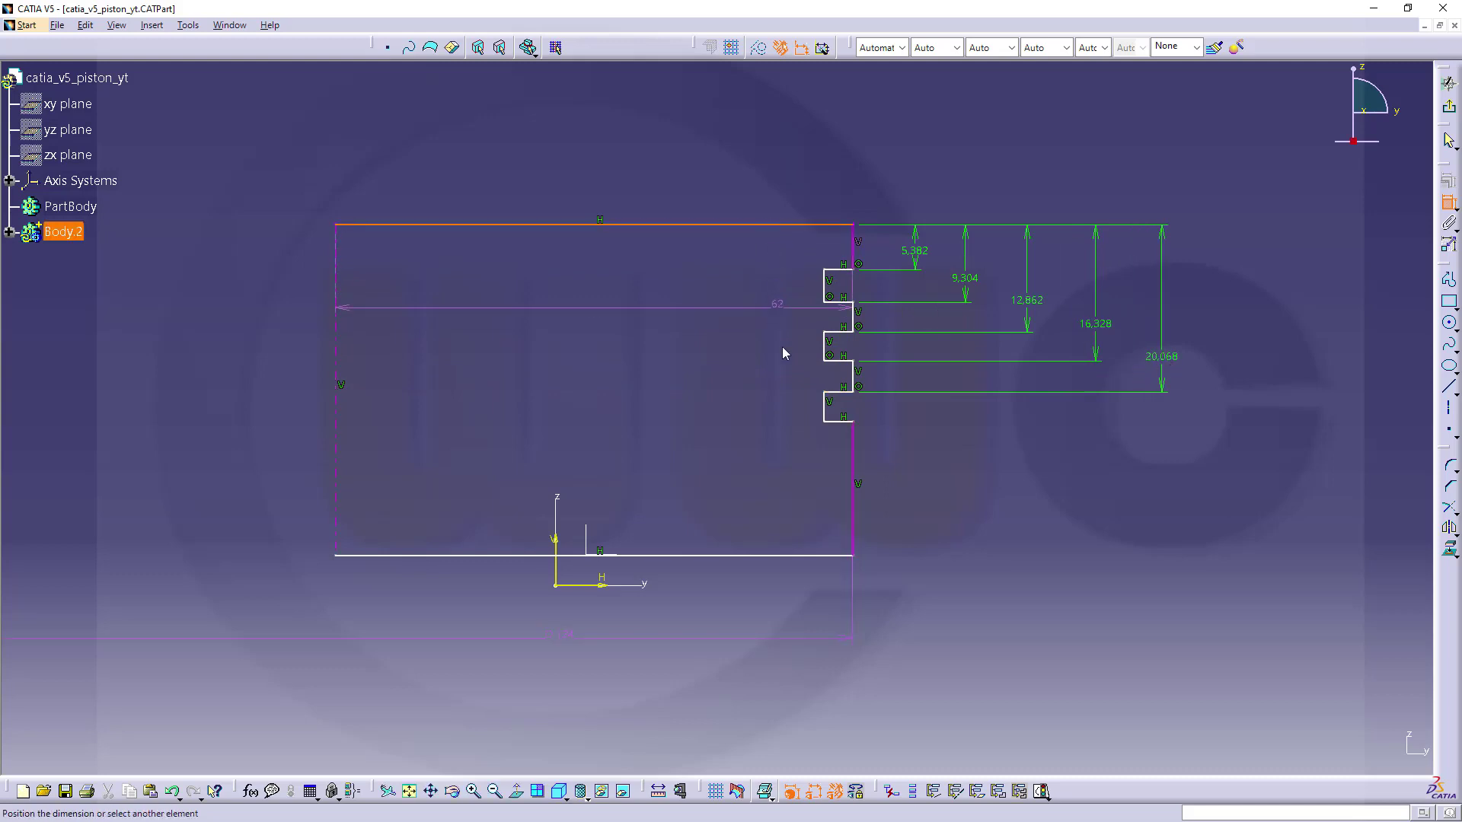
{"action": "left_click", "coordinate": [845, 423]}
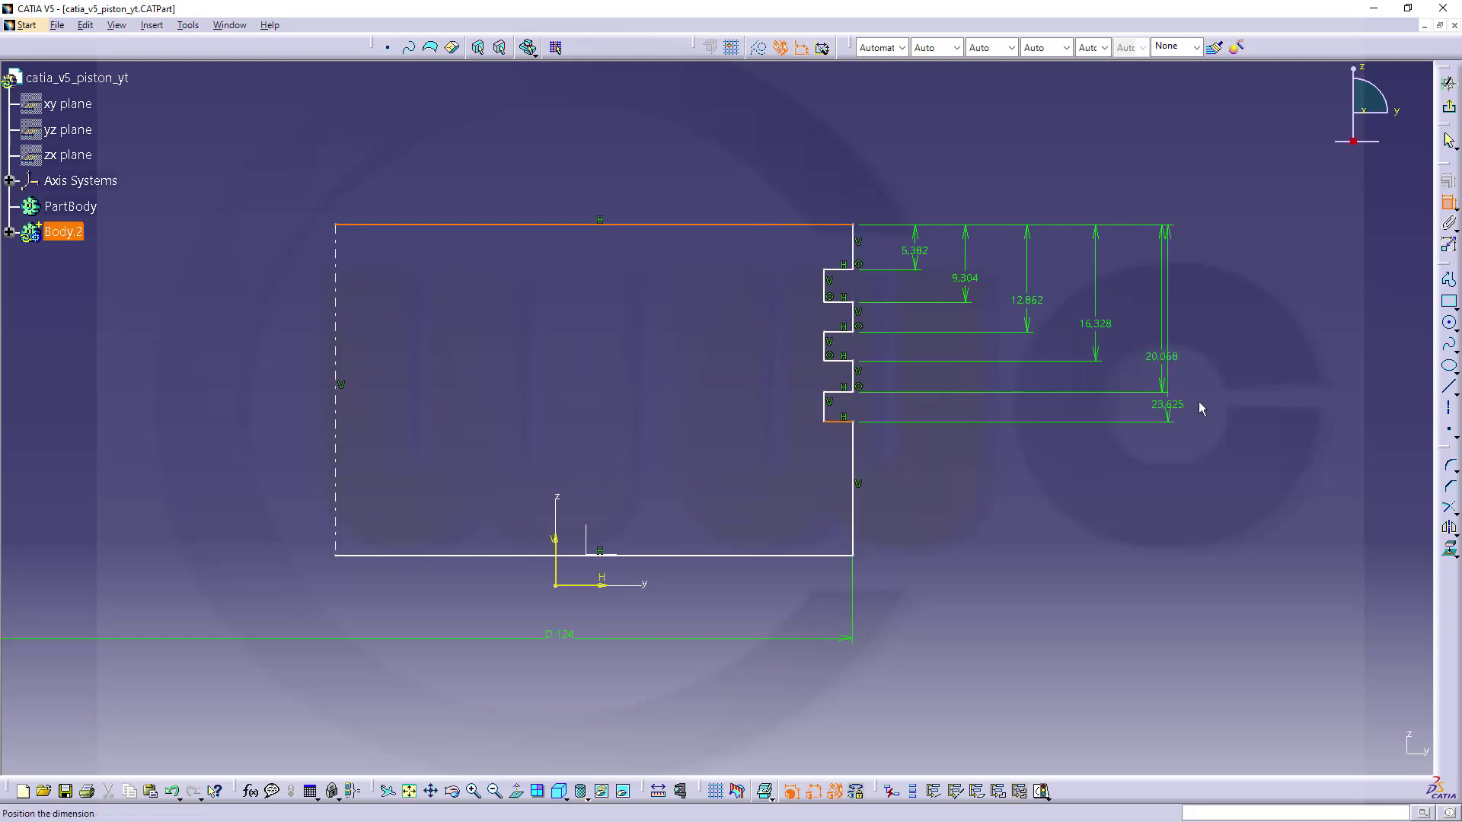
{"action": "left_click", "coordinate": [1228, 377]}
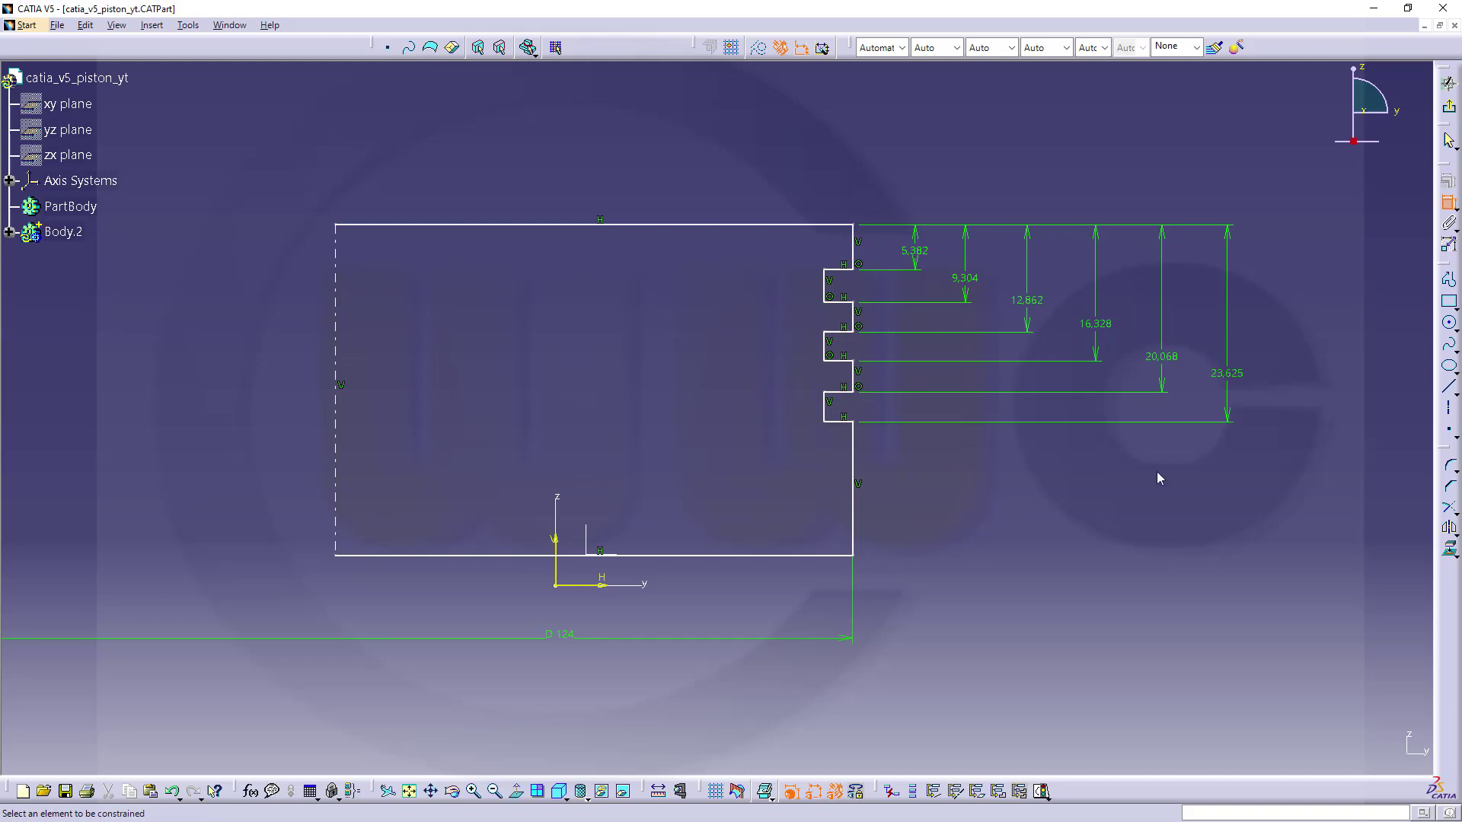
Change the first three groove distances to 6, 8 and 10 mm
{"action": "double_click", "coordinate": [914, 251]}
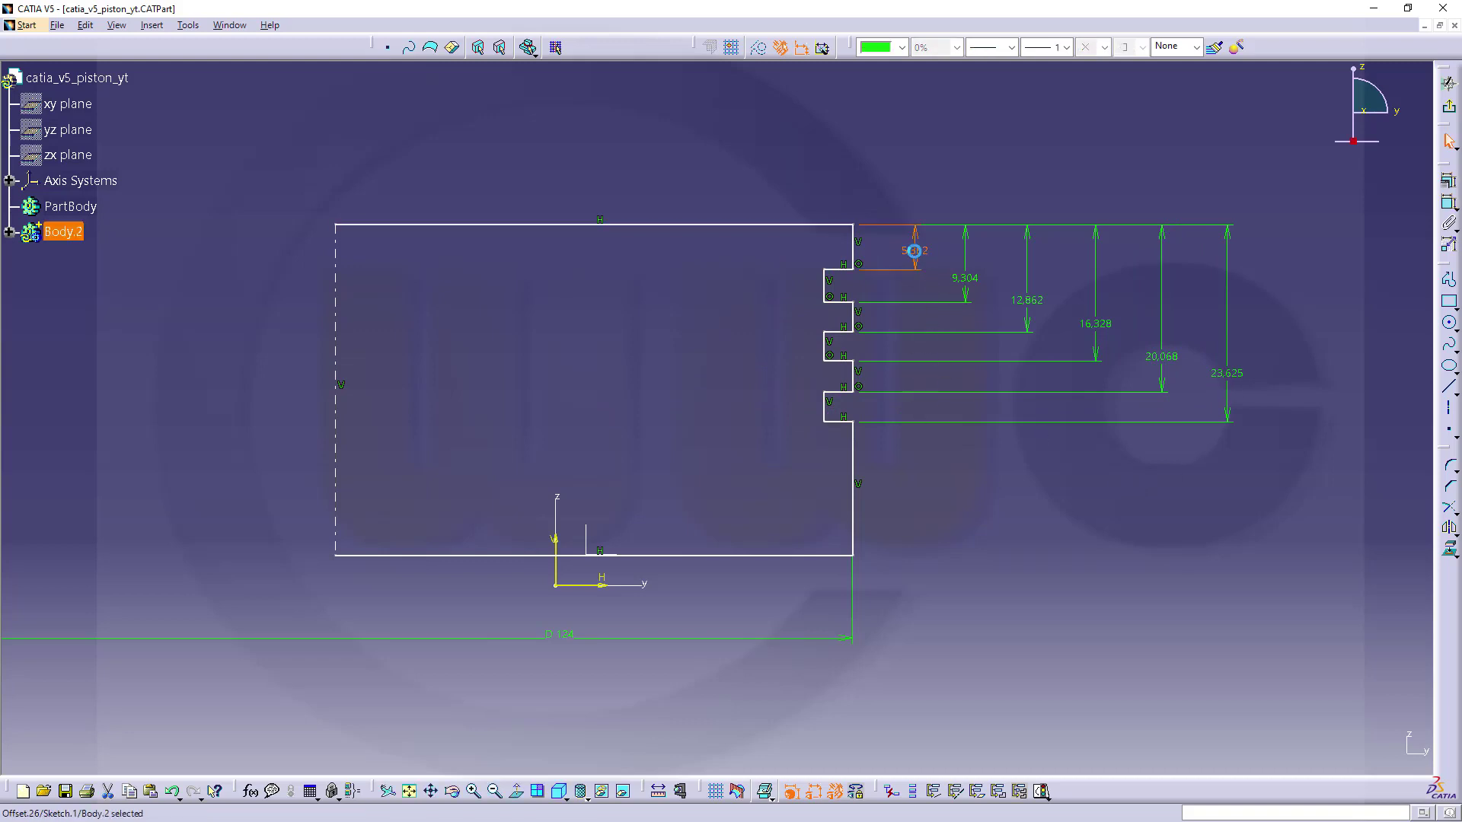
{"action": "key", "text": "Return"}
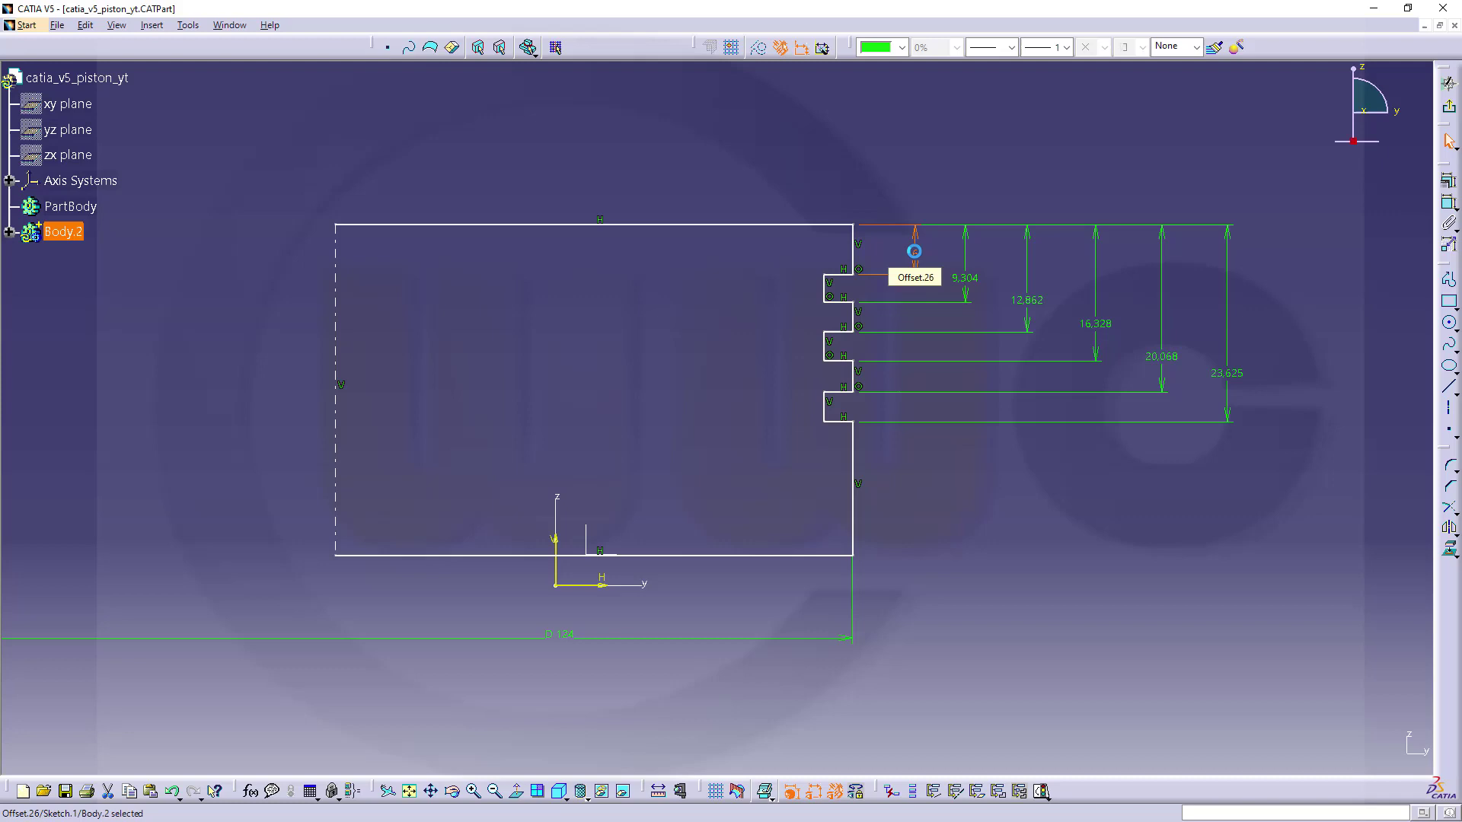
{"action": "double_click", "coordinate": [964, 284]}
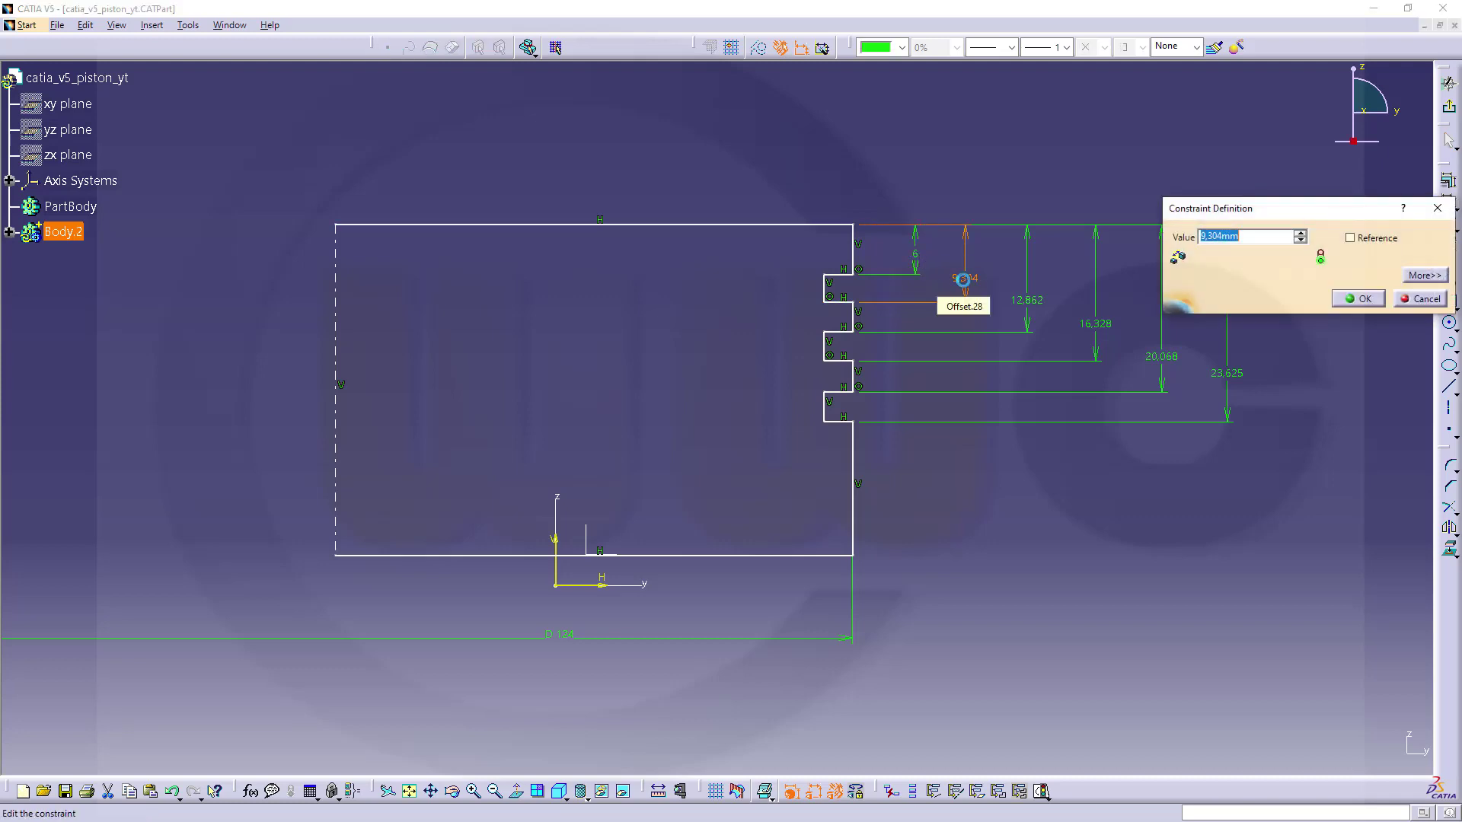
{"action": "key", "text": "Return"}
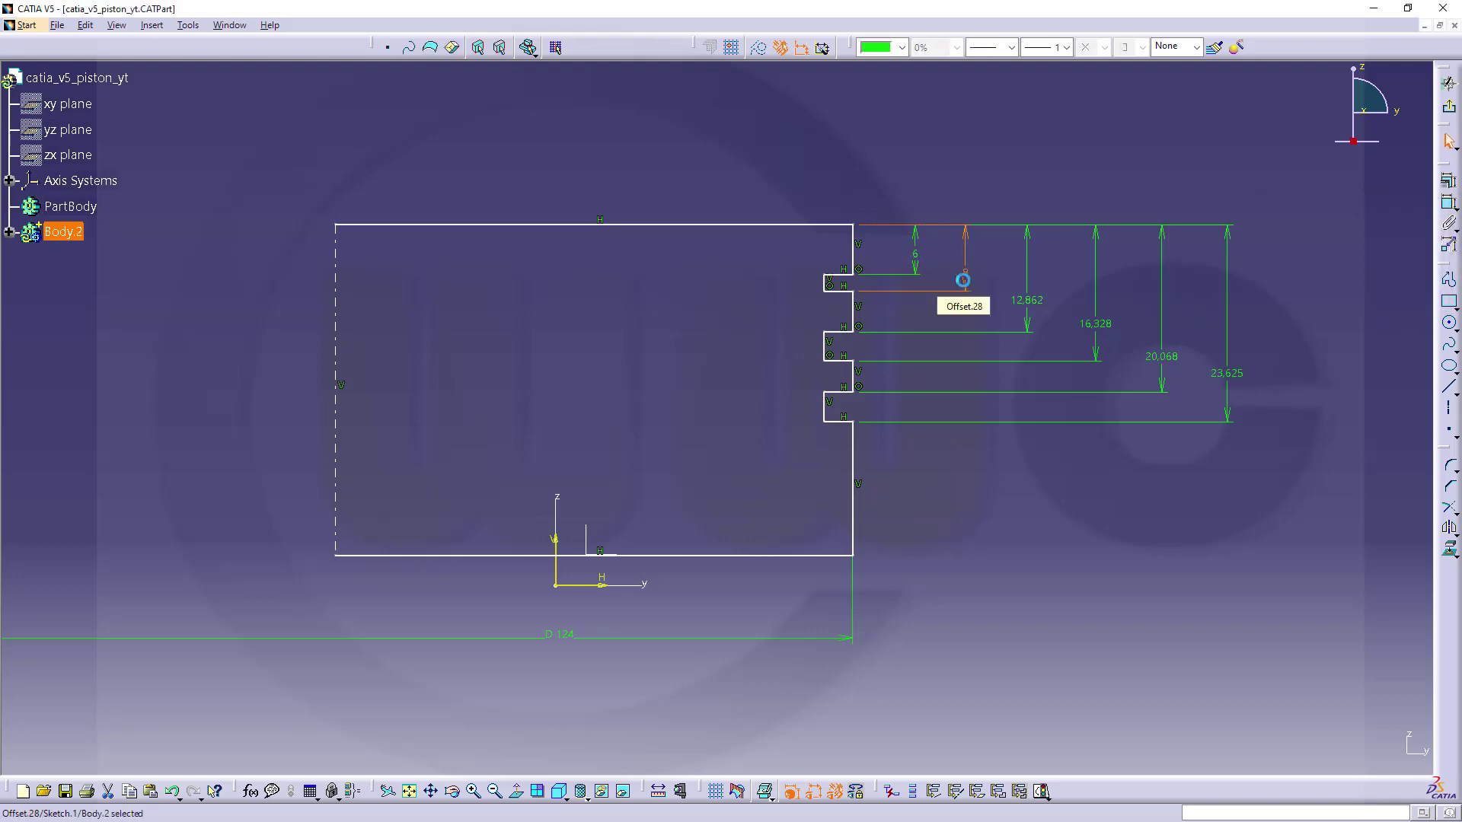
{"action": "double_click", "coordinate": [1026, 302]}
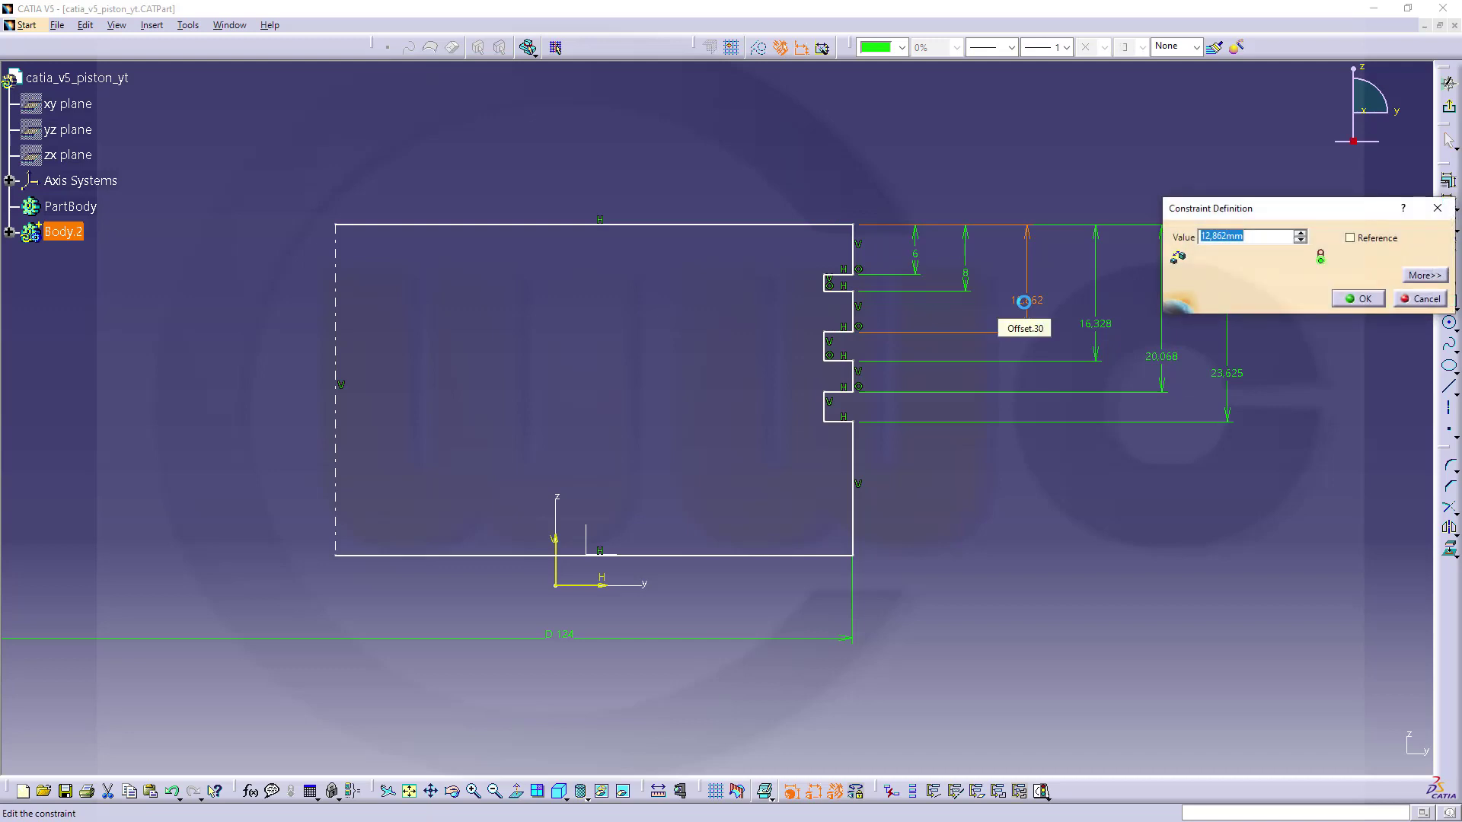
{"action": "type", "text": "10"}
{"action": "key", "text": "Return"}
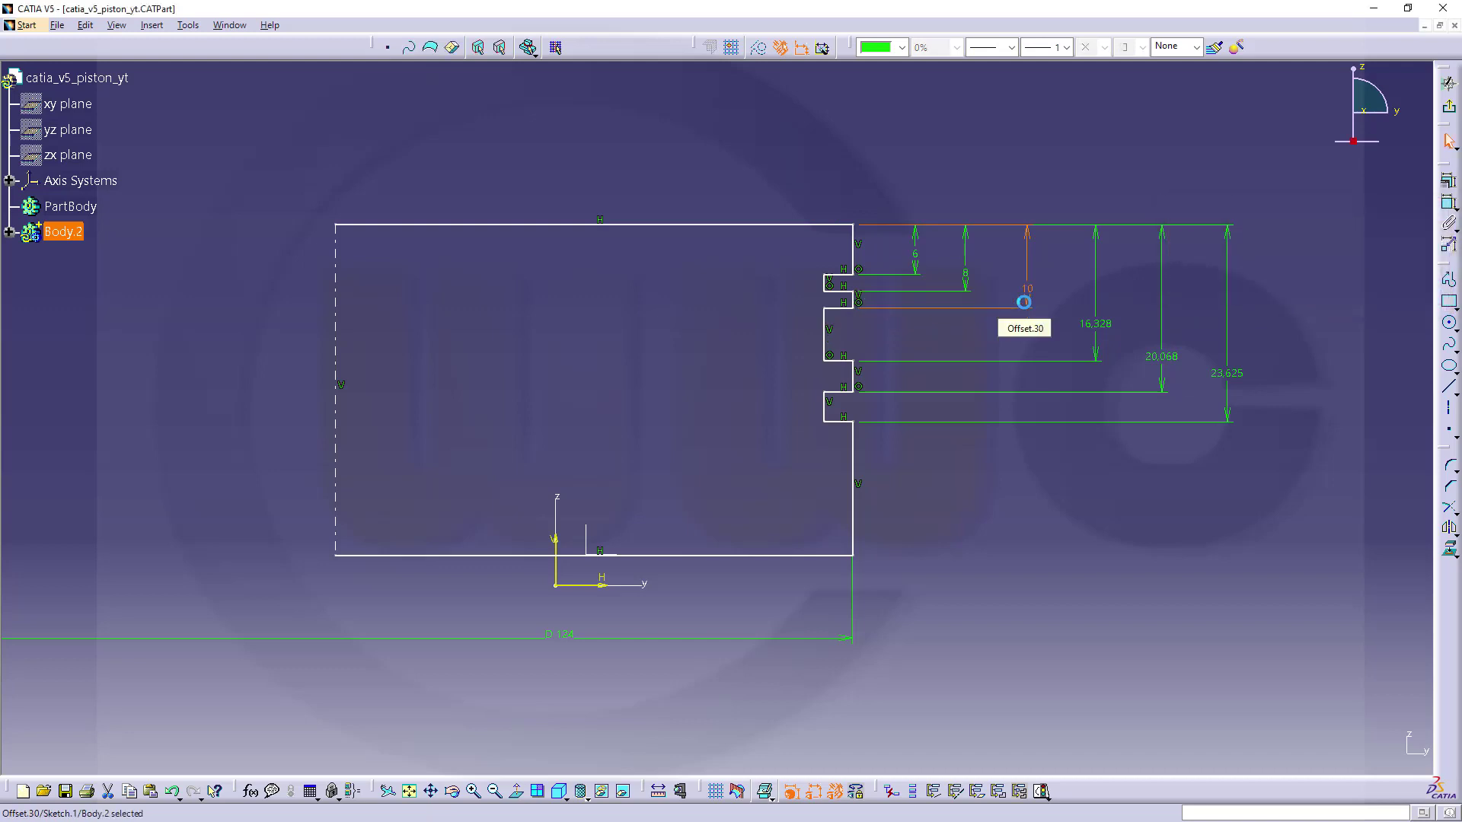
Change the remaining three groove distances to 12, 17 and 20 mm
{"action": "double_click", "coordinate": [1096, 324]}
{"action": "type", "text": "12mm"}
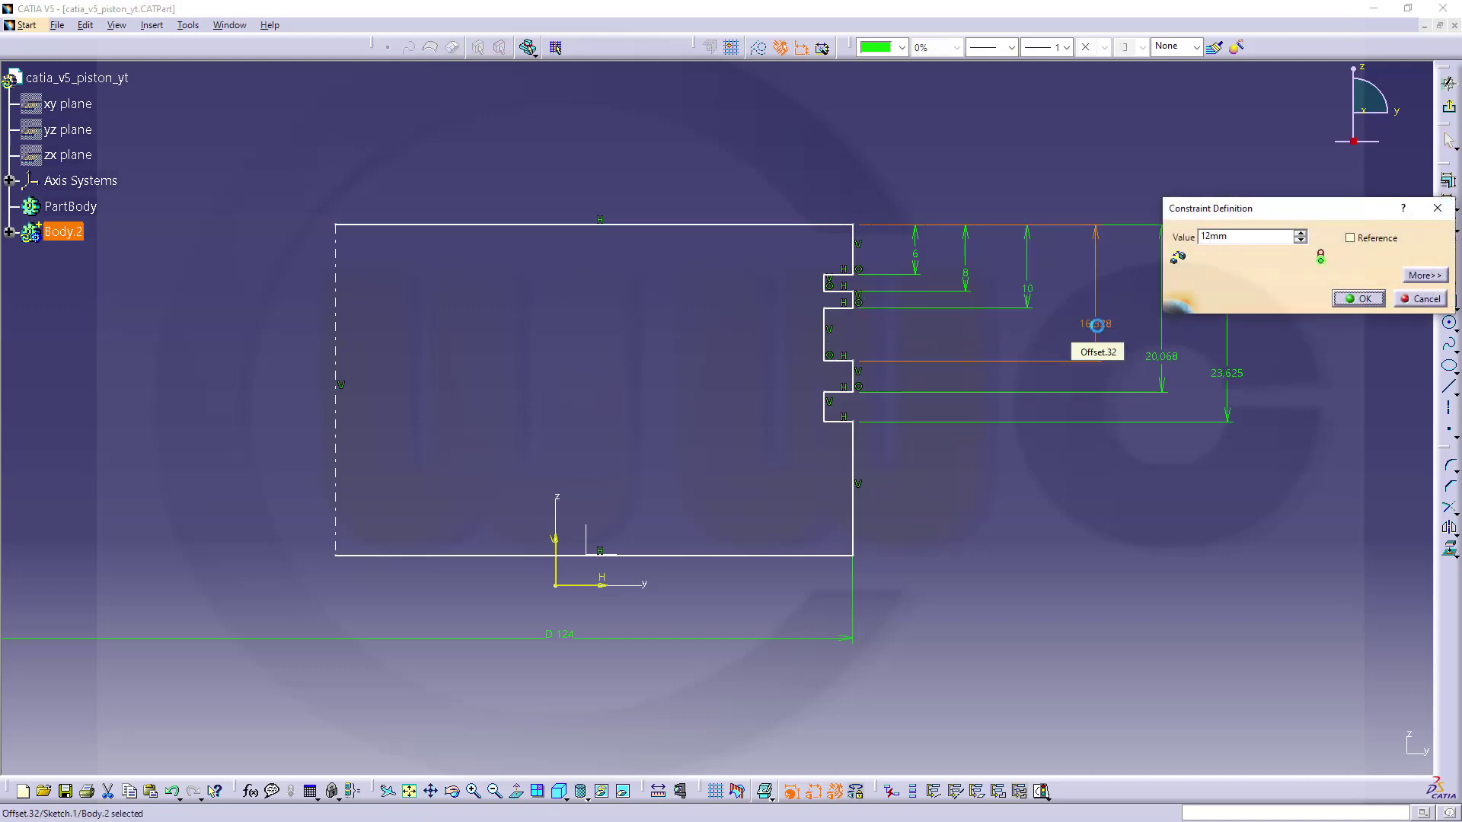
{"action": "key", "text": "Return"}
{"action": "double_click", "coordinate": [1169, 357]}
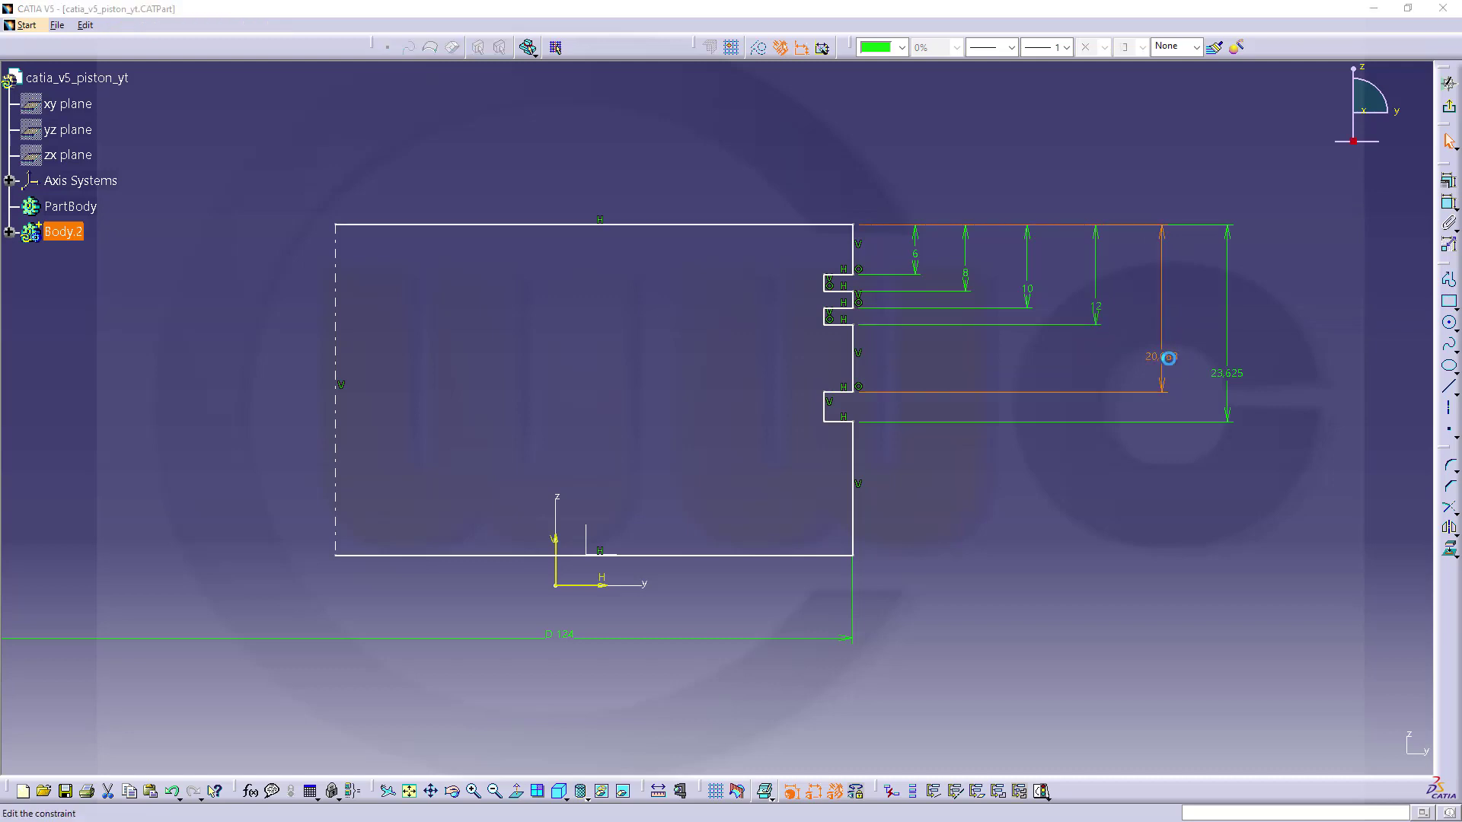
{"action": "type", "text": "17"}
{"action": "key", "text": "Return"}
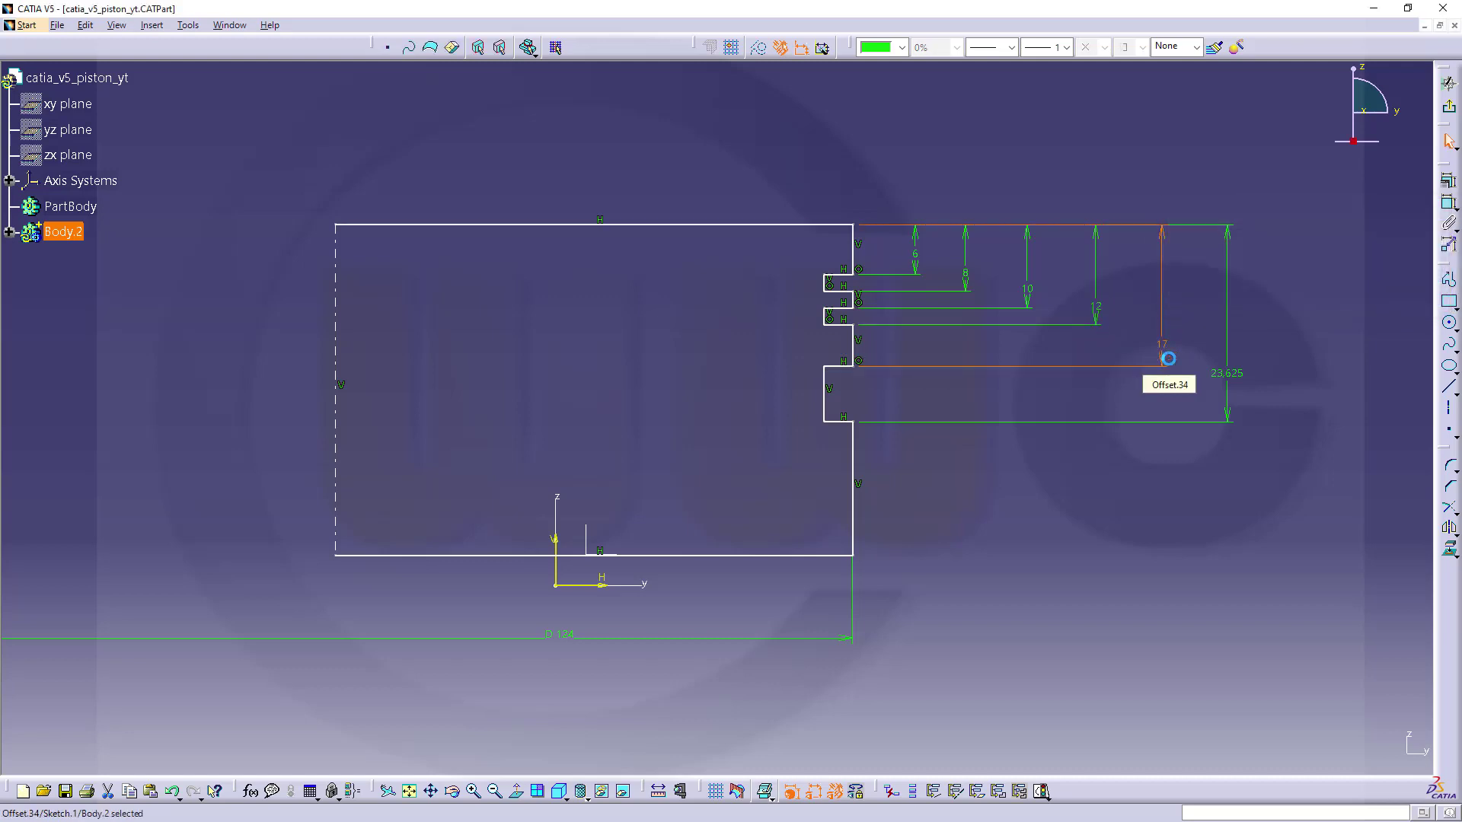
{"action": "double_click", "coordinate": [1226, 377]}
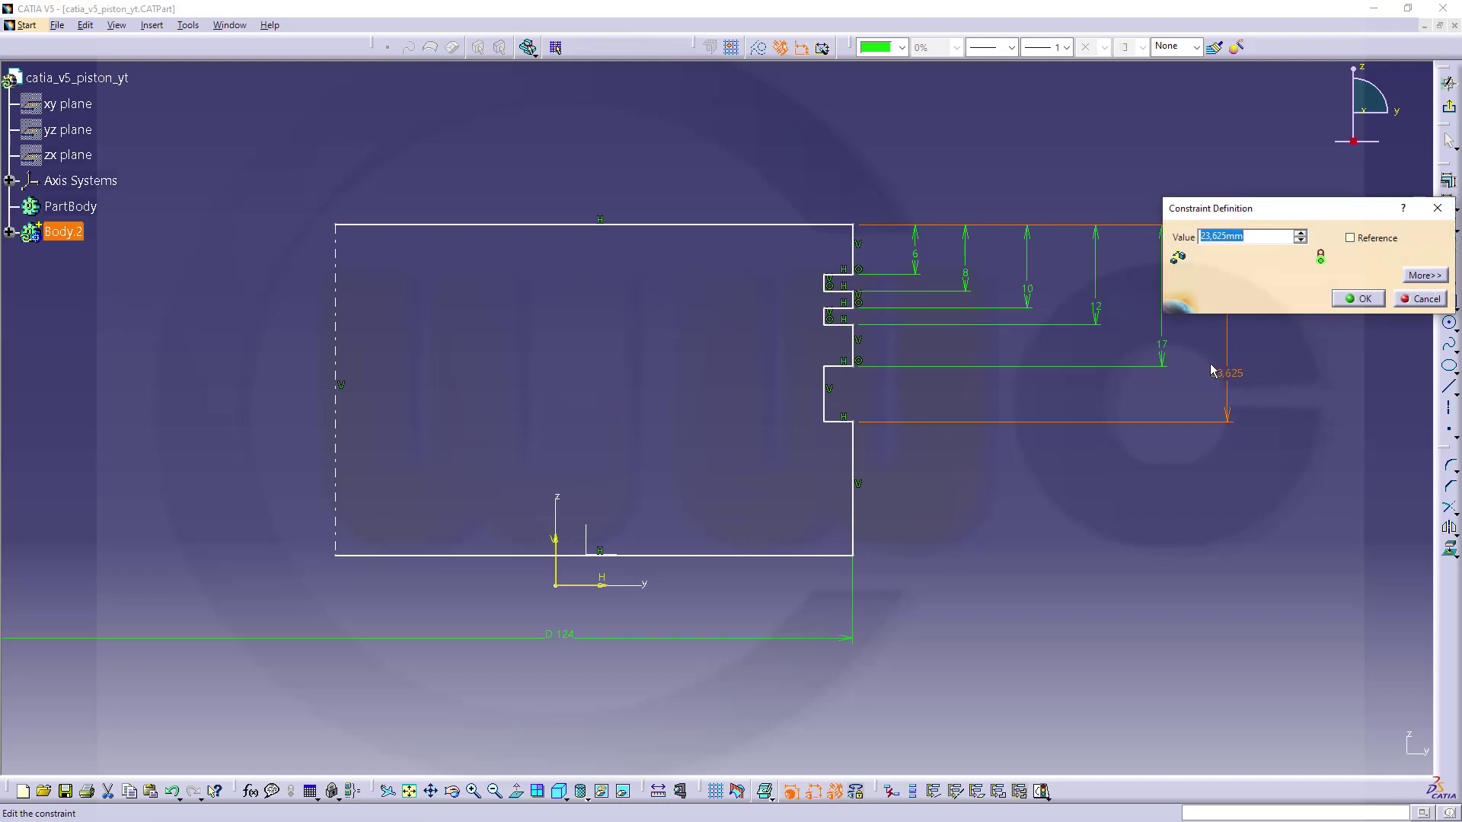
{"action": "type", "text": "20"}
{"action": "key", "text": "Return"}
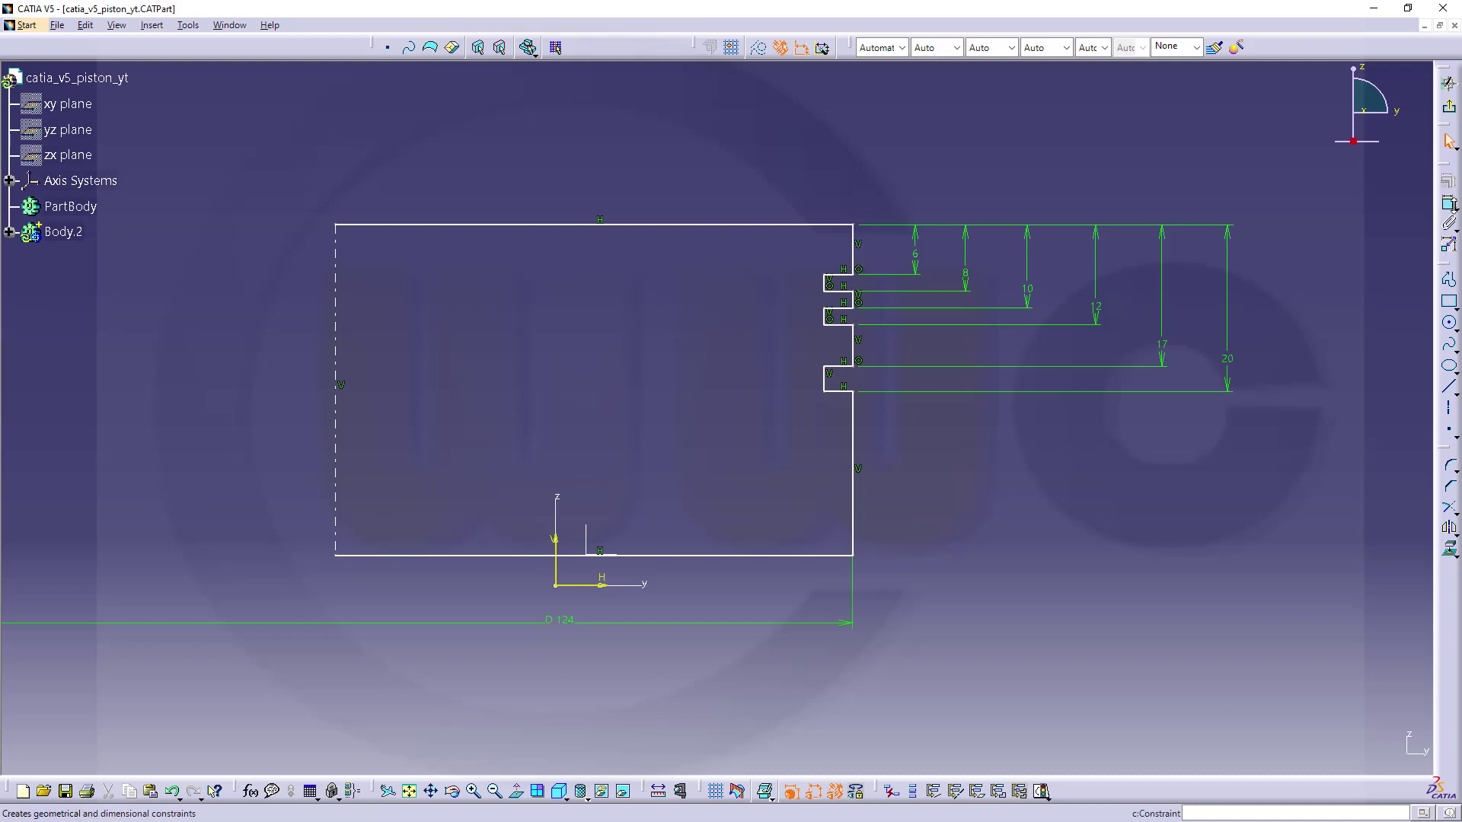
Dimension the groove bottom from the axis as a diameter, changing 117.067 to 120 mm
{"action": "left_click", "coordinate": [1449, 204]}
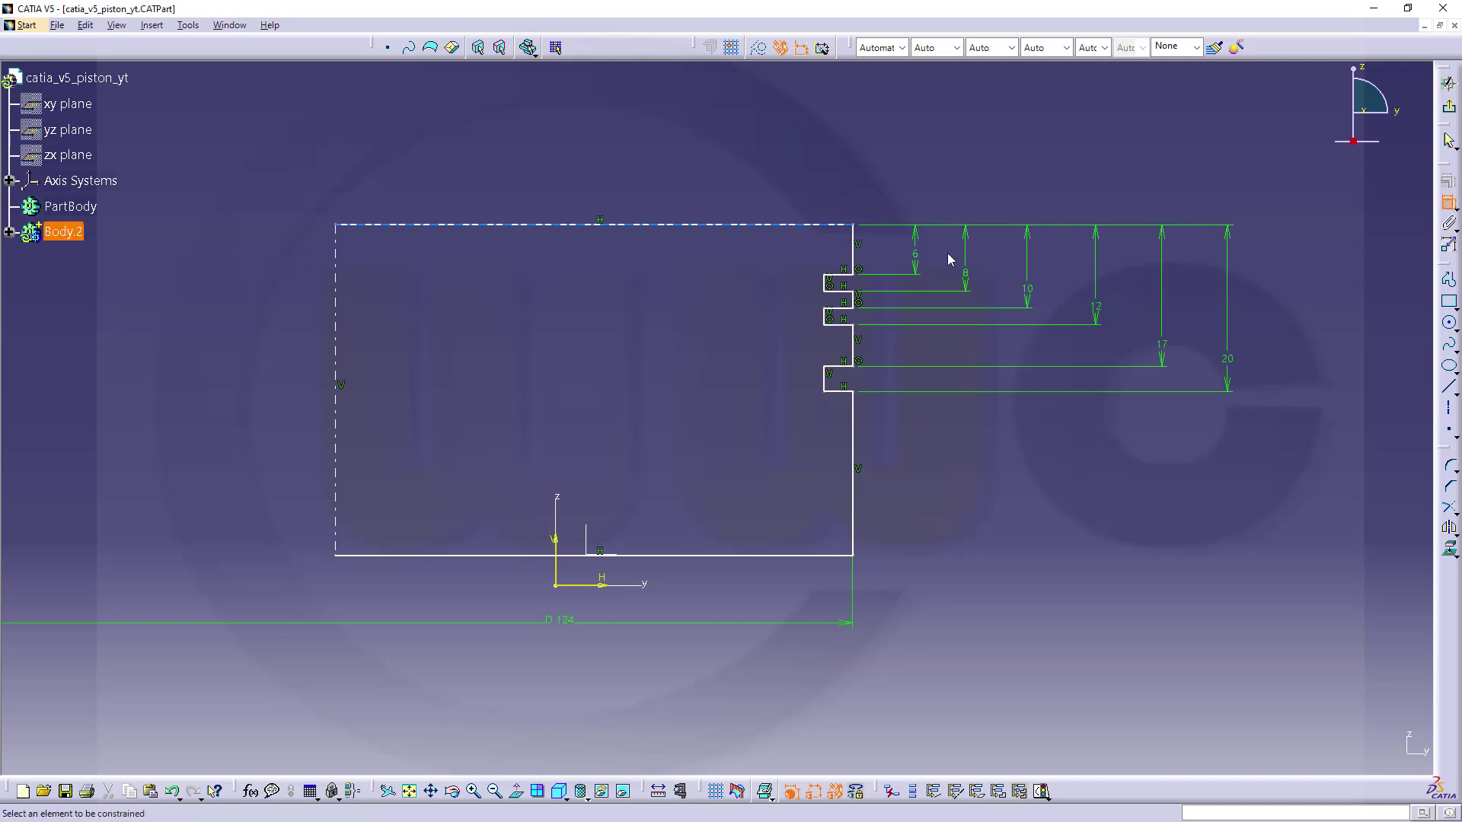
{"action": "left_click", "coordinate": [836, 286]}
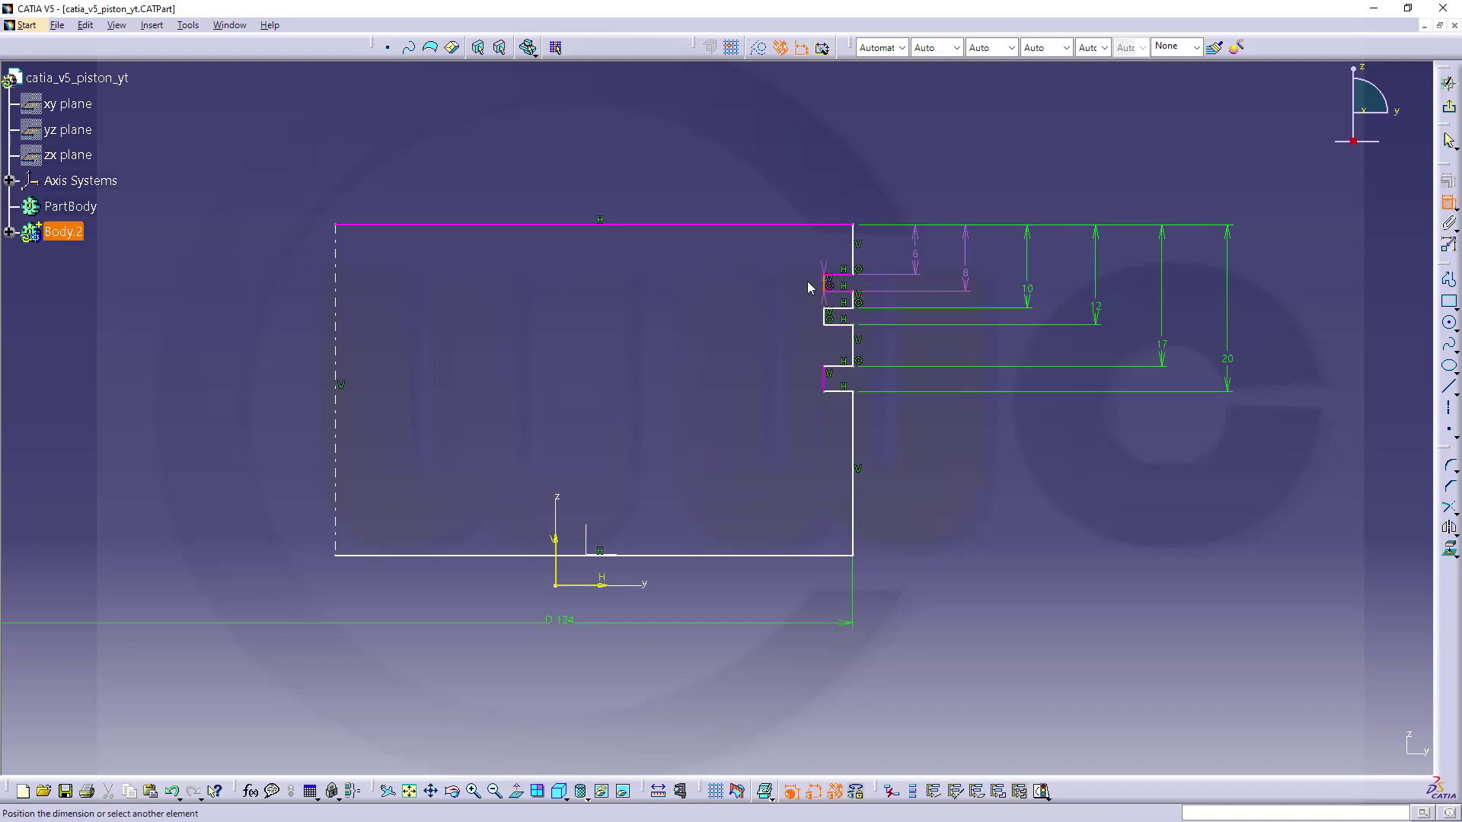
{"action": "left_click", "coordinate": [336, 303]}
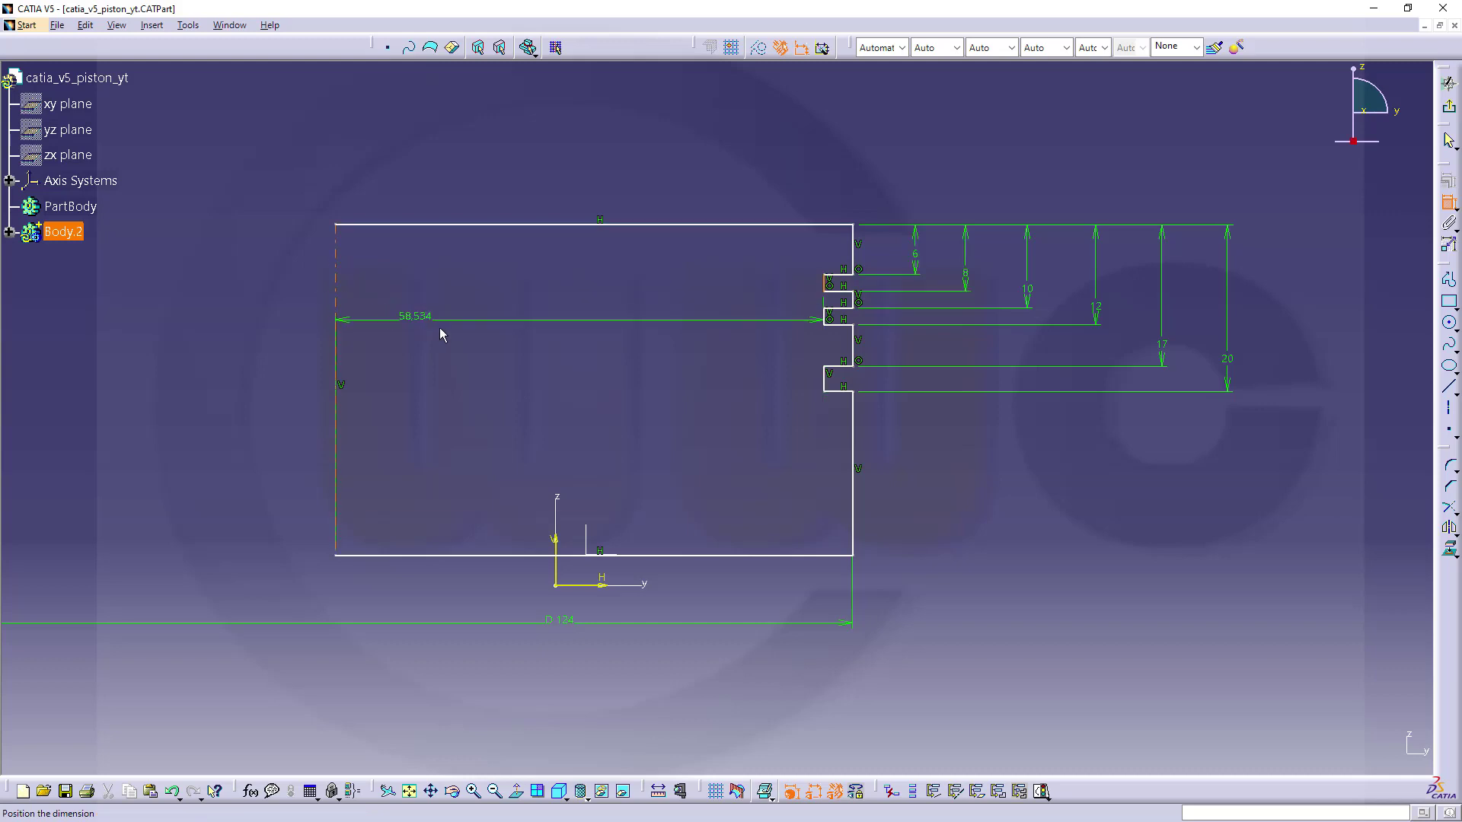
{"action": "right_click", "coordinate": [466, 352]}
{"action": "left_click", "coordinate": [540, 421]}
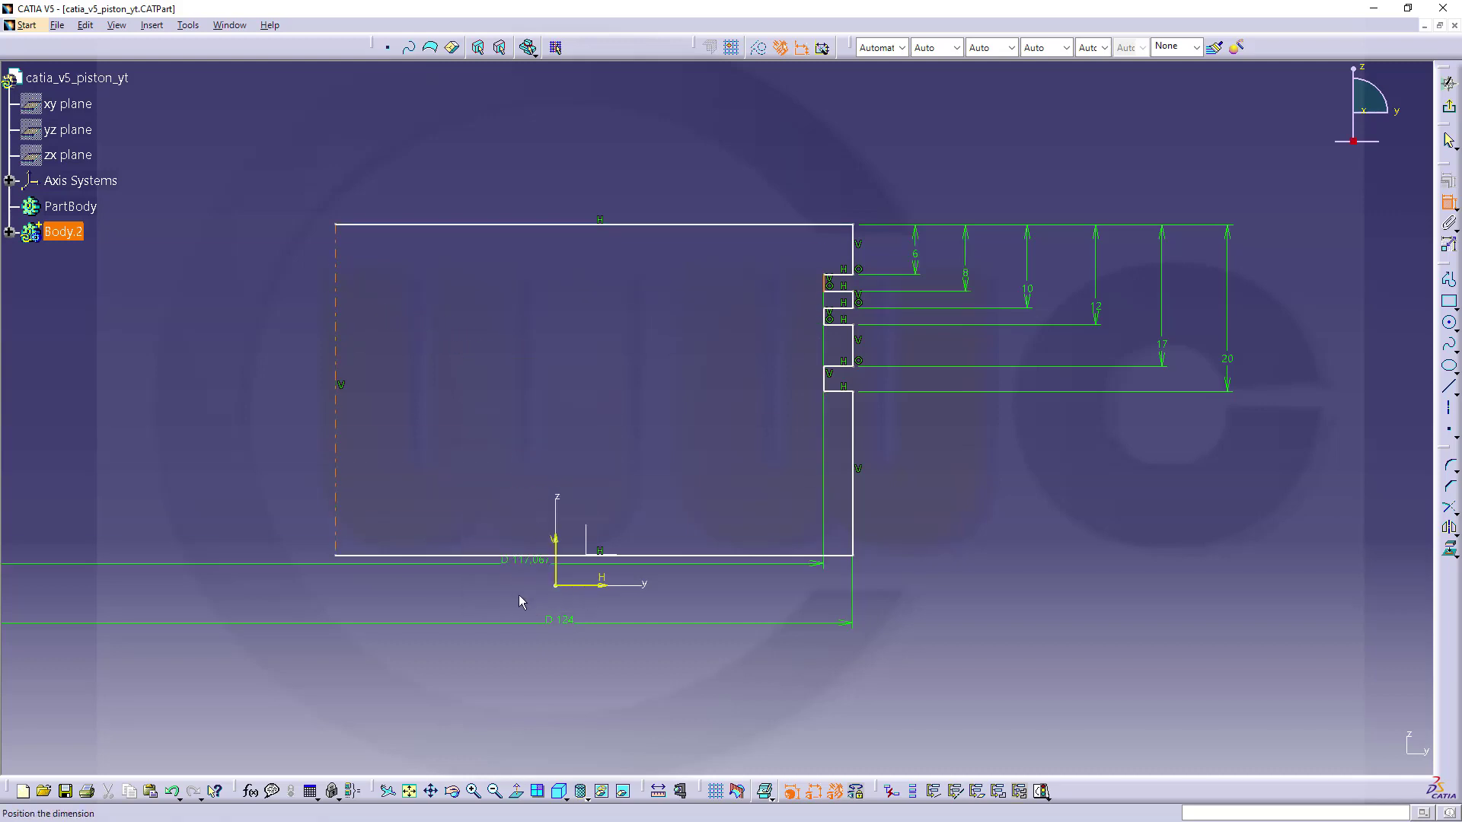
{"action": "left_click", "coordinate": [464, 607]}
{"action": "double_click", "coordinate": [464, 607]}
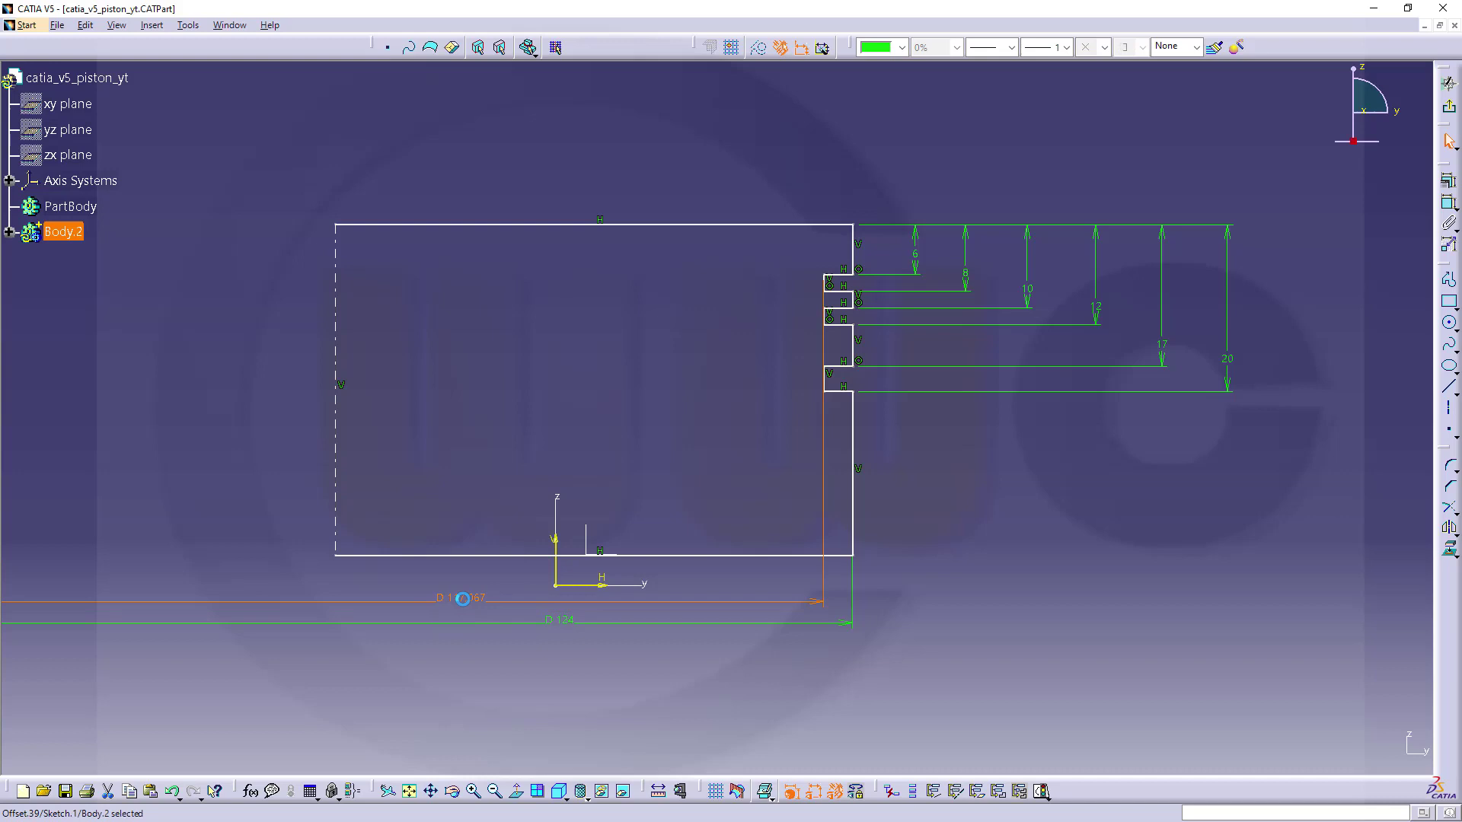
{"action": "type", "text": "120"}
{"action": "key", "text": "Return"}
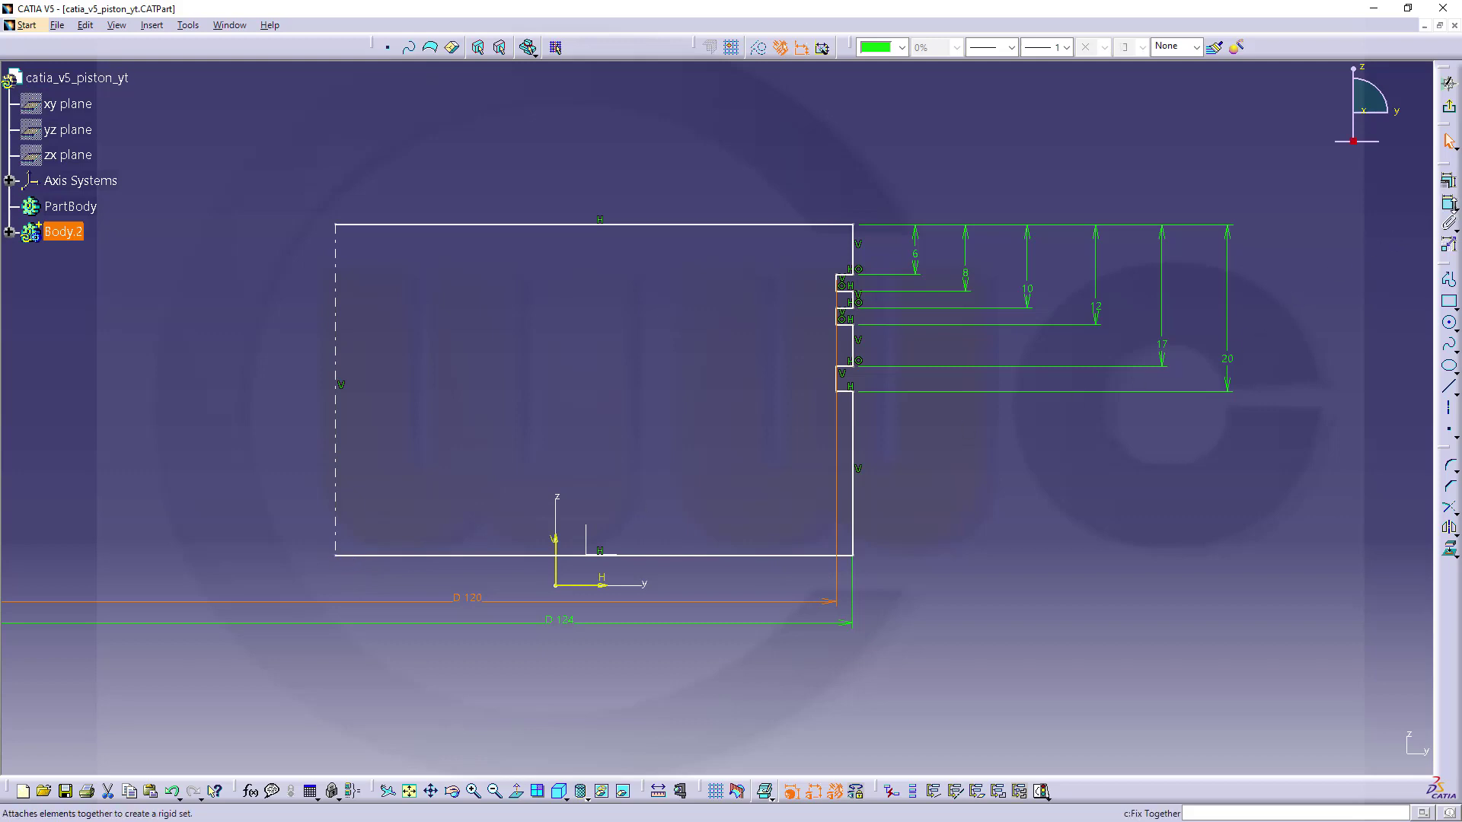
Make the profile's lower corner coincide with the sketch origin
{"action": "left_click", "coordinate": [1086, 287]}
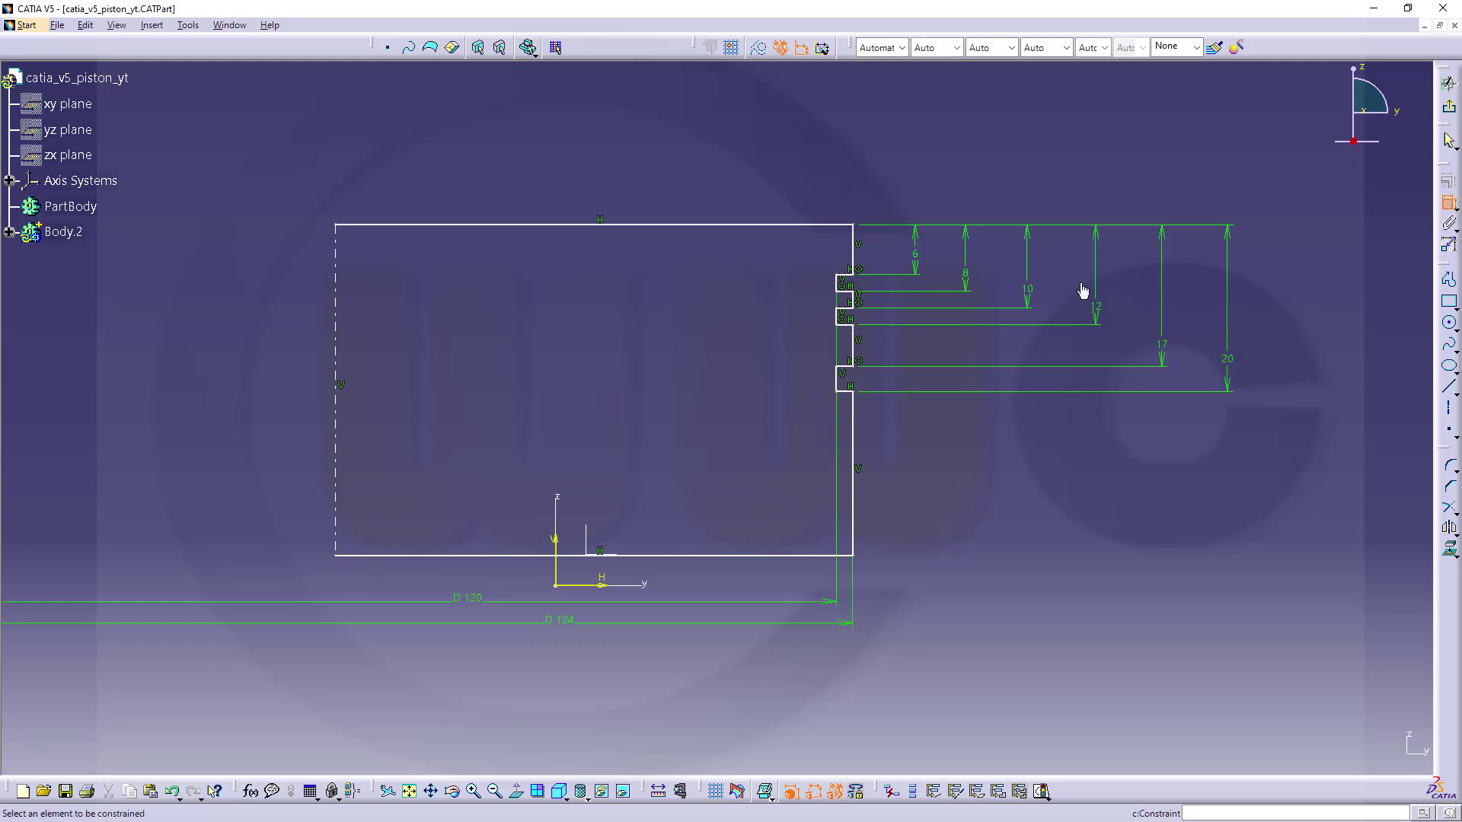
{"action": "left_click", "coordinate": [336, 556]}
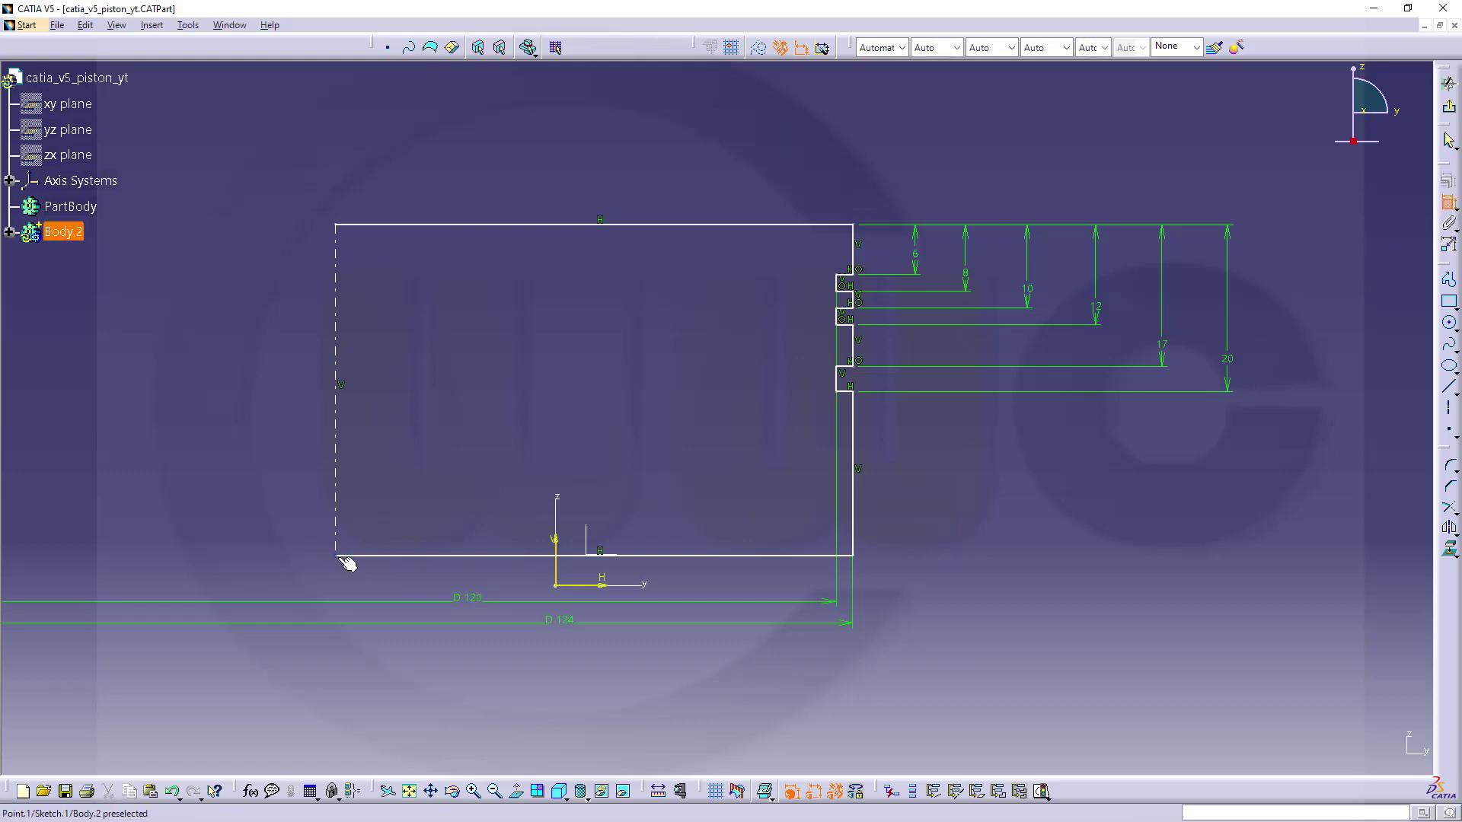
{"action": "left_click", "coordinate": [559, 587]}
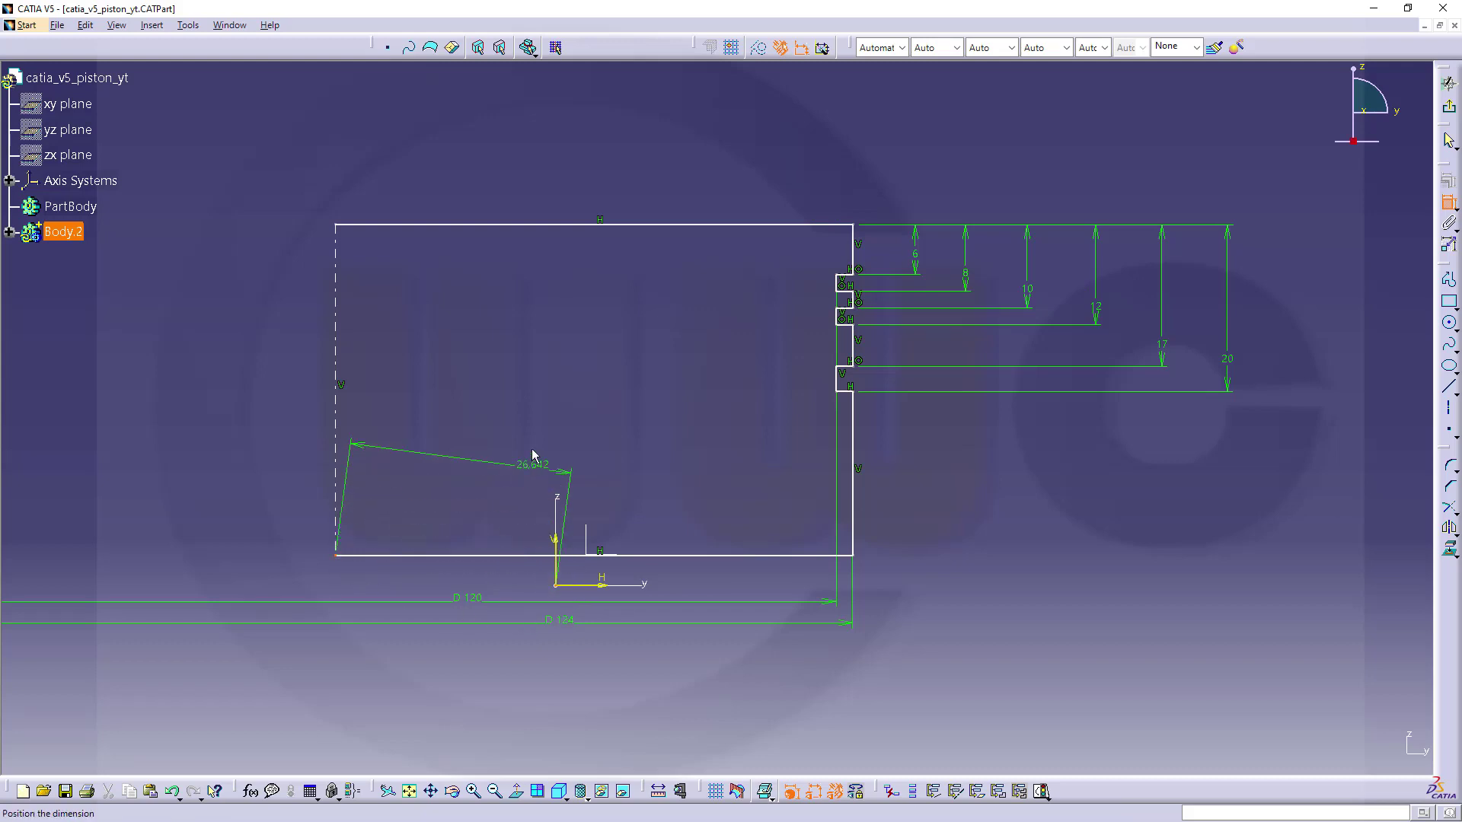
{"action": "right_click", "coordinate": [533, 415]}
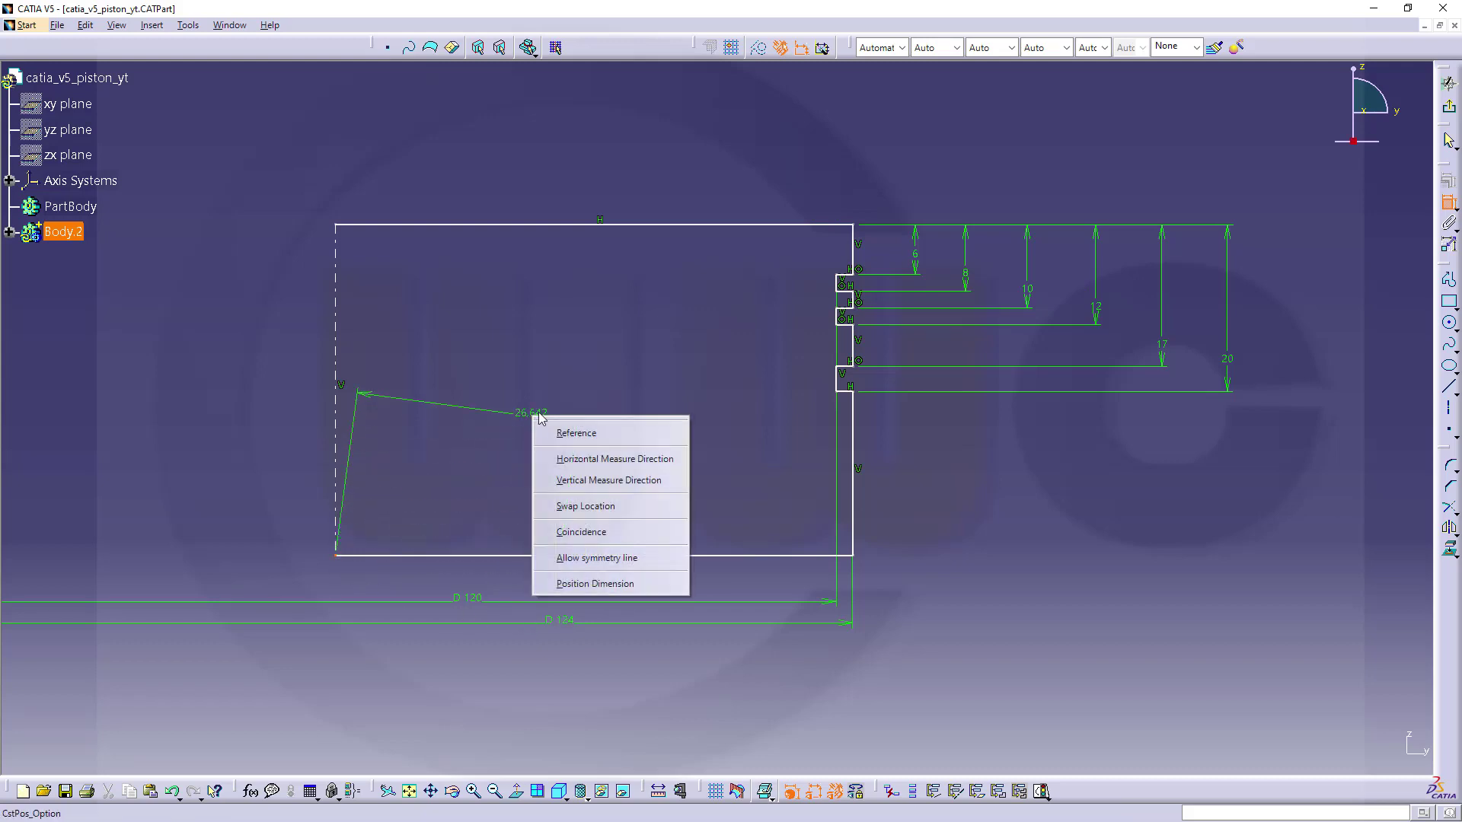
{"action": "left_click", "coordinate": [583, 533]}
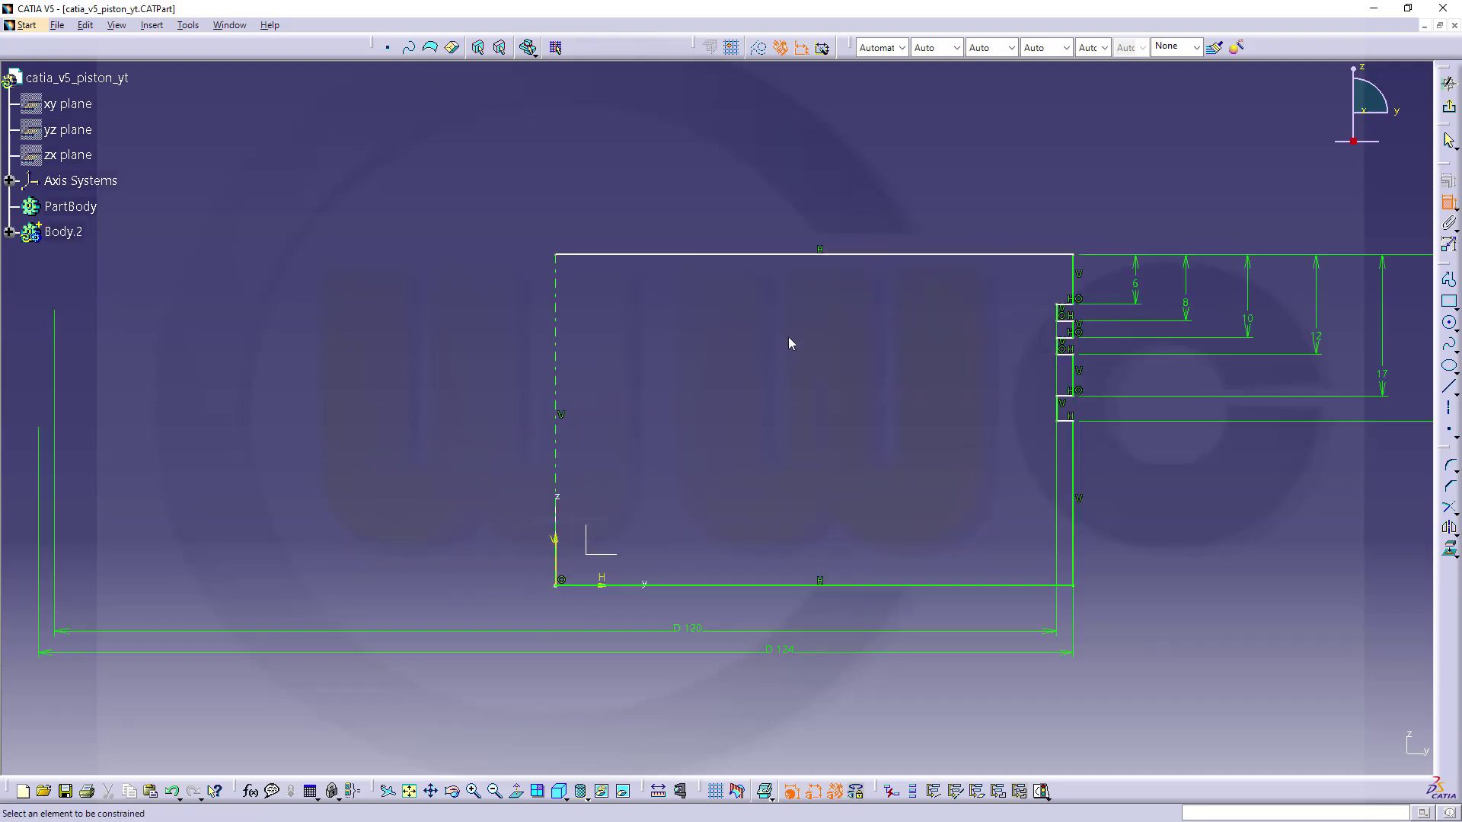
Add a top-to-bottom height dimension to the profile and set it to 66 mm
{"action": "left_click", "coordinate": [783, 255]}
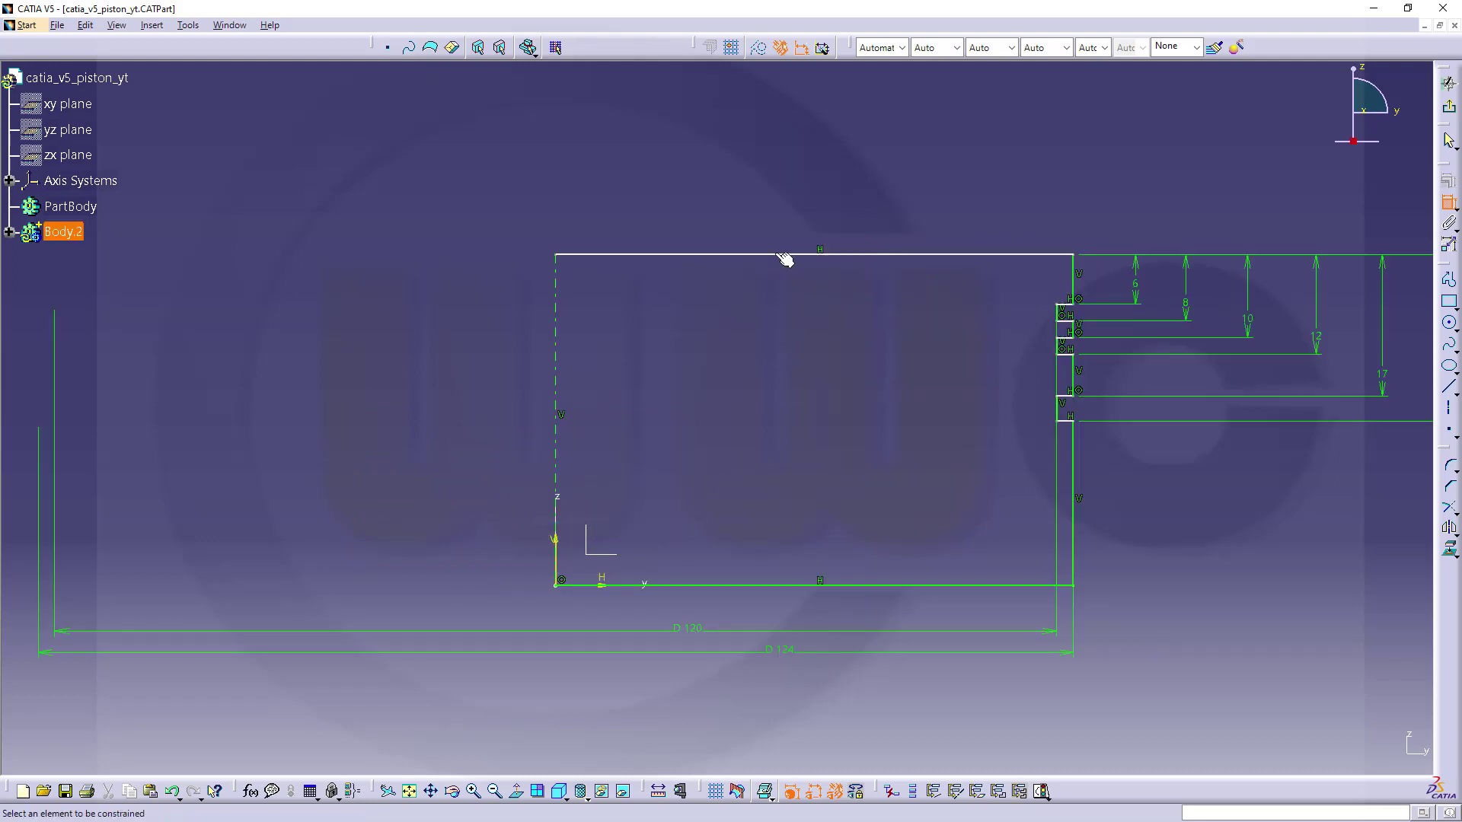
{"action": "left_click", "coordinate": [782, 585]}
{"action": "left_click", "coordinate": [1221, 513]}
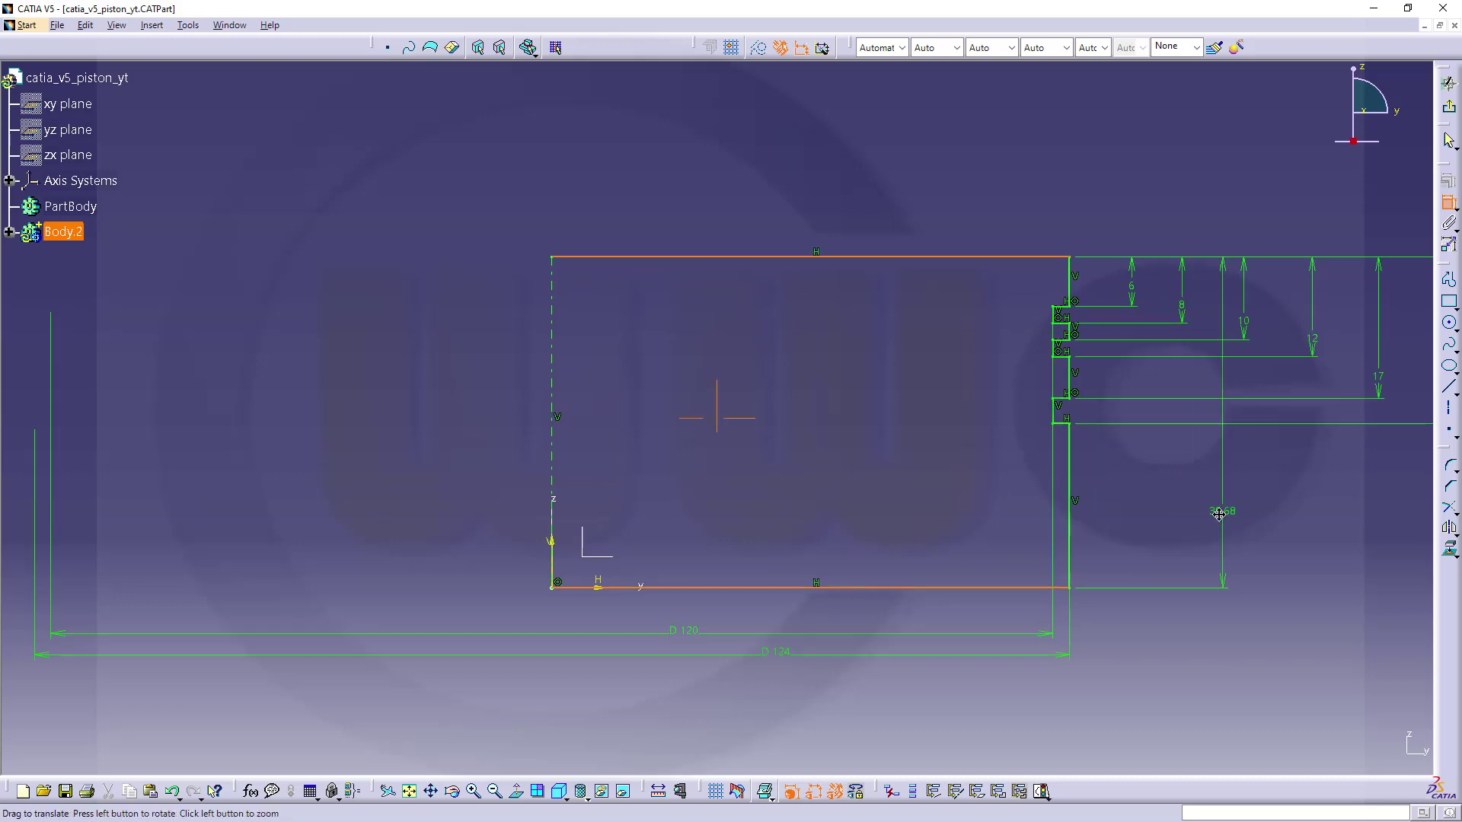
{"action": "middle_click_drag", "start_coordinate": [1219, 514], "coordinate": [723, 480]}
{"action": "left_click", "coordinate": [1040, 438]}
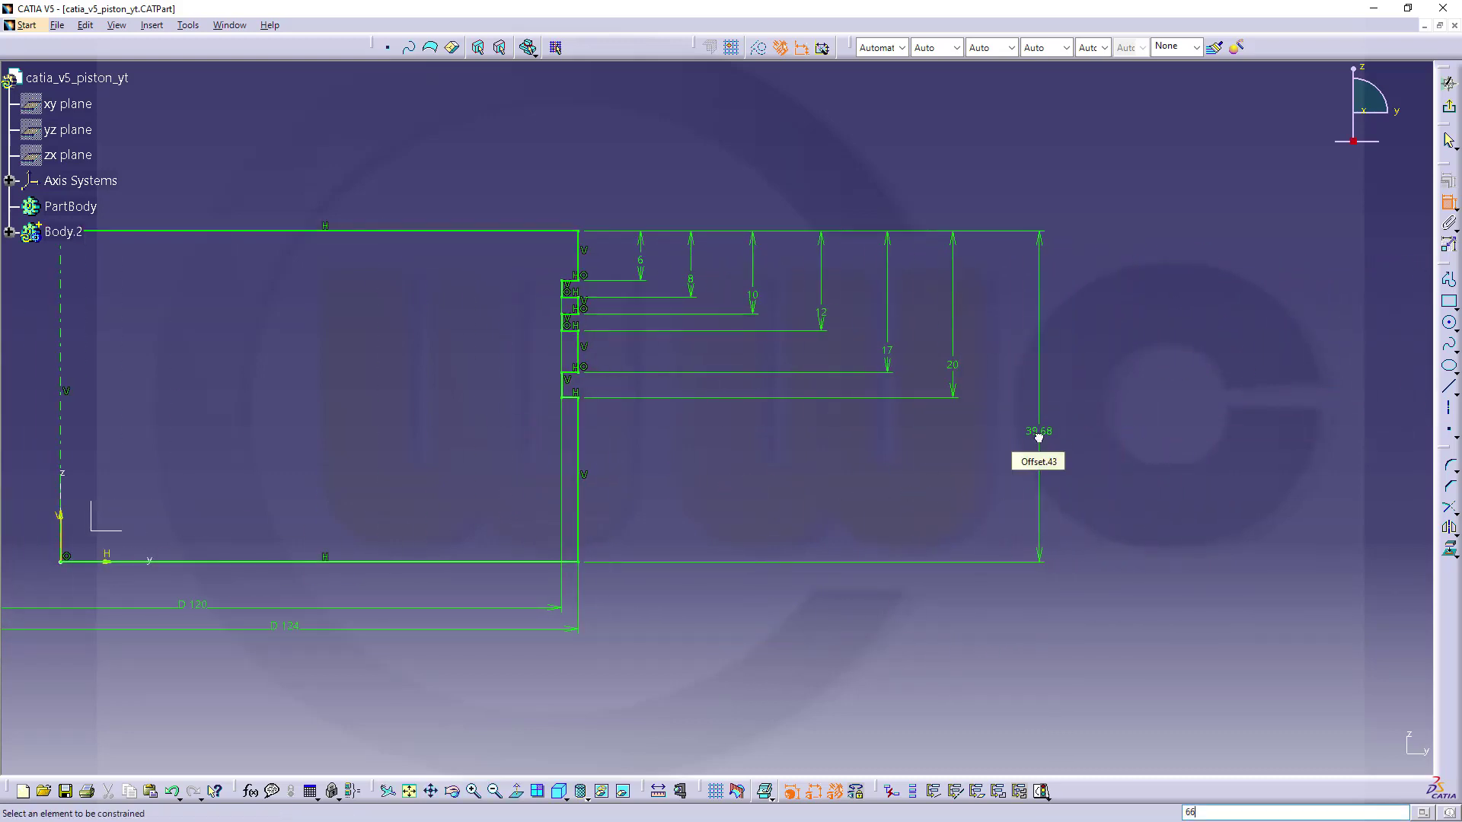
{"action": "key", "text": "Return"}
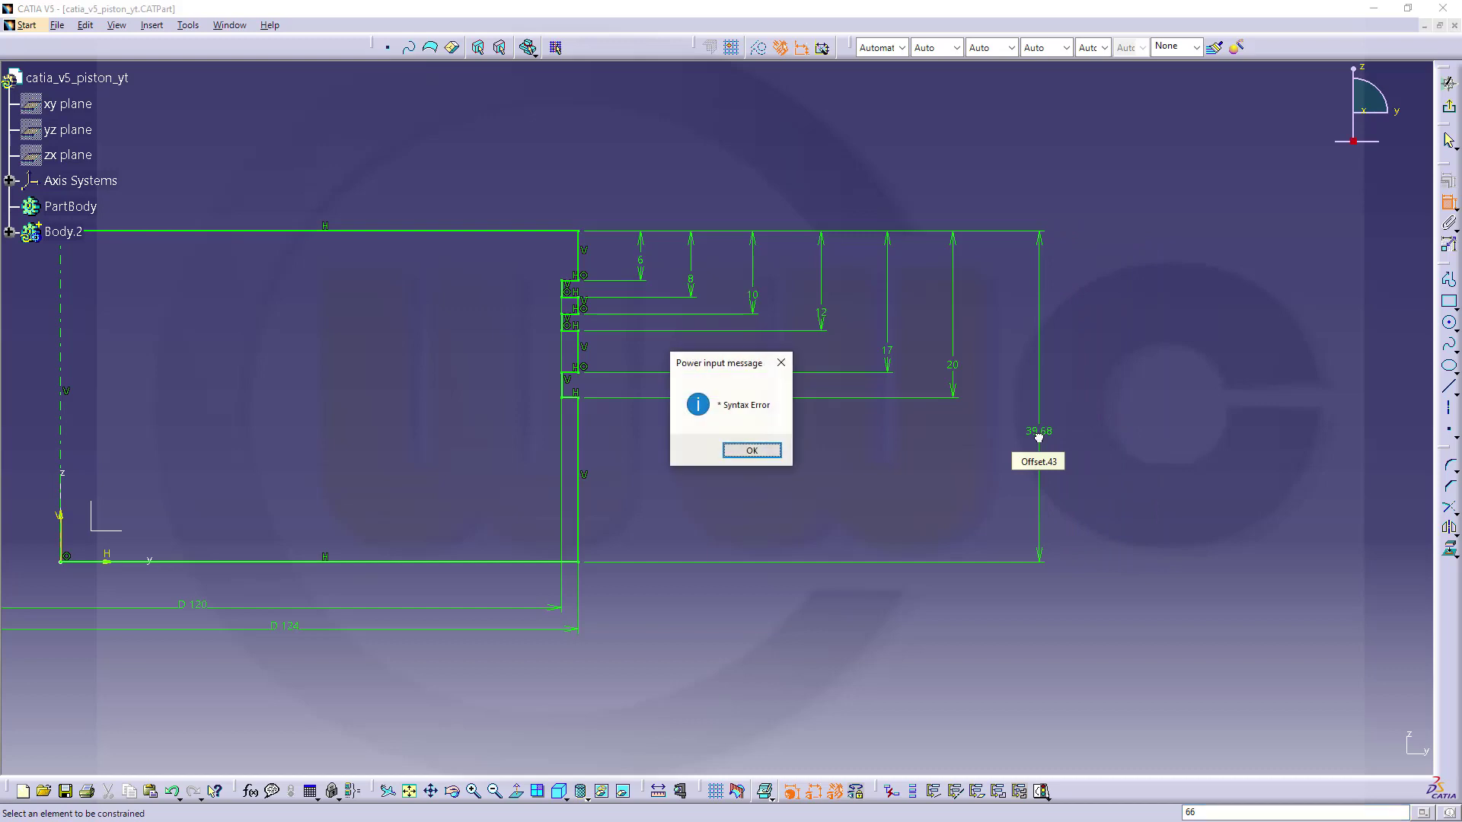
{"action": "left_click", "coordinate": [762, 451]}
{"action": "double_click", "coordinate": [1039, 428]}
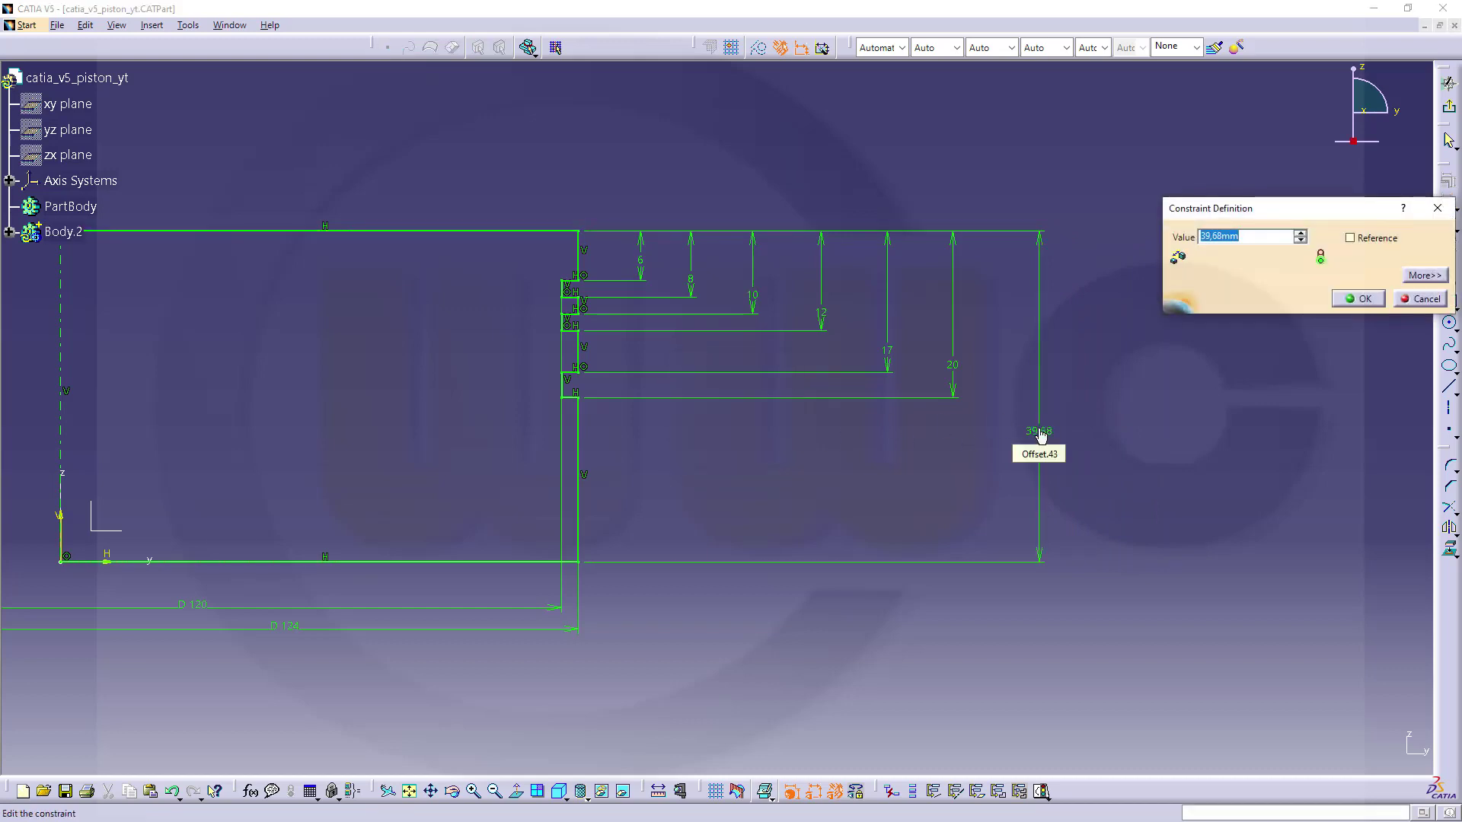
{"action": "type", "text": "66"}
{"action": "key", "text": "Return"}
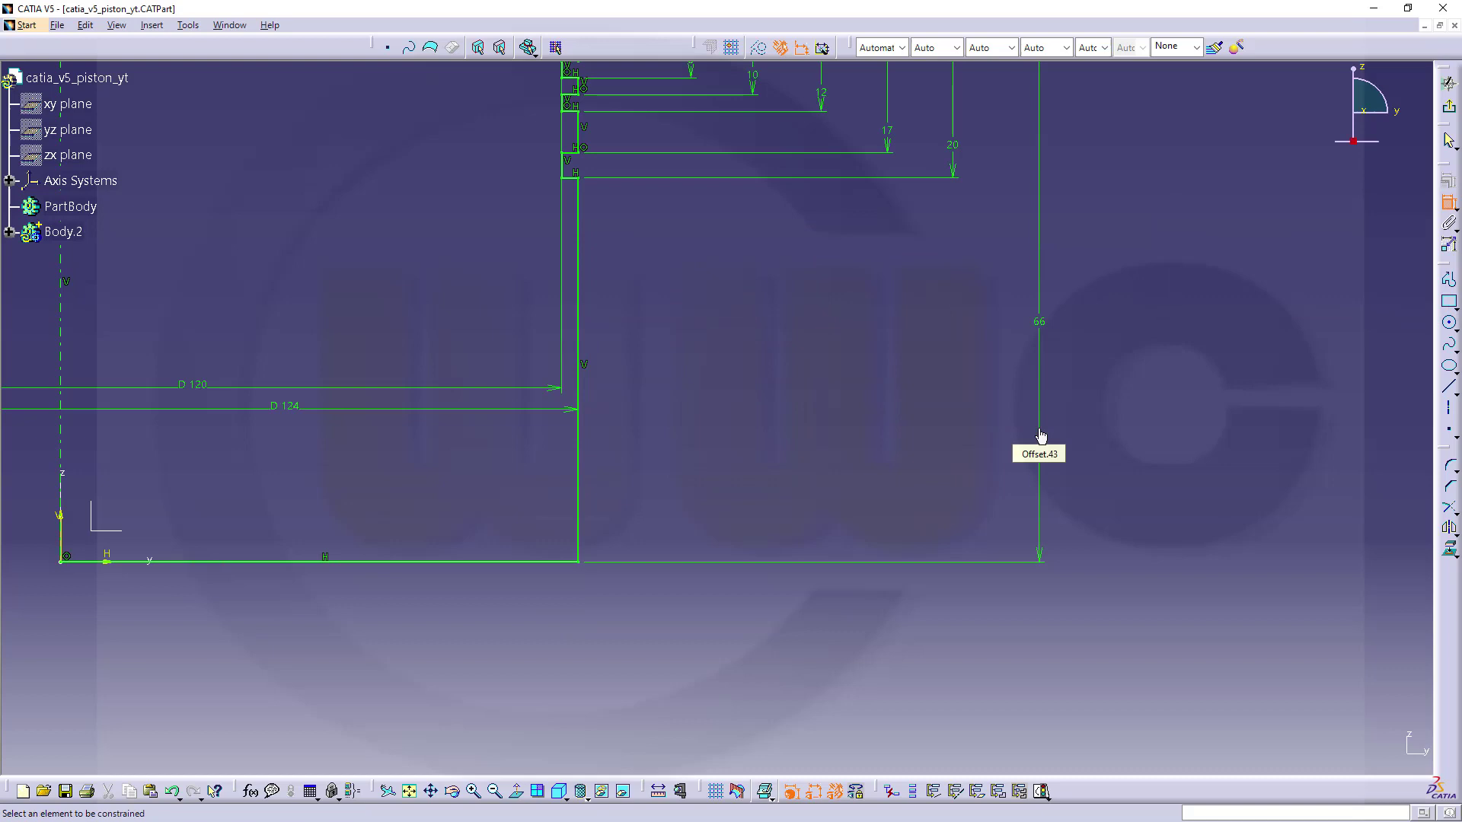
{"action": "mouse_move", "coordinate": [854, 356]}
{"action": "middle_mouse_down"}
{"action": "mouse_move", "coordinate": [995, 408]}
{"action": "mouse_move", "coordinate": [1161, 438]}
{"action": "middle_mouse_up"}
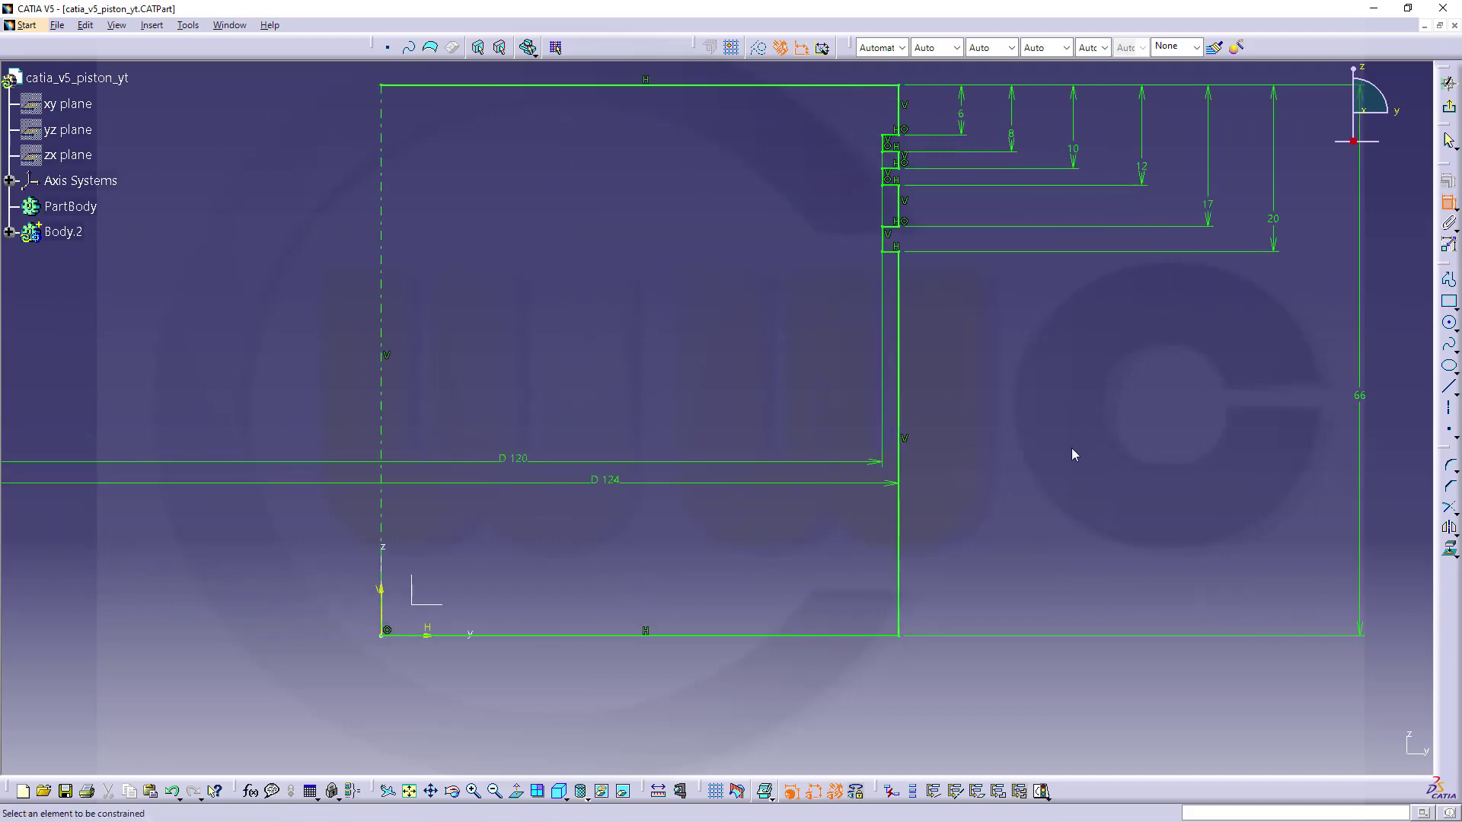
{"action": "middle_click_drag", "start_coordinate": [1071, 448], "coordinate": [1063, 520], "text": "ctrl"}
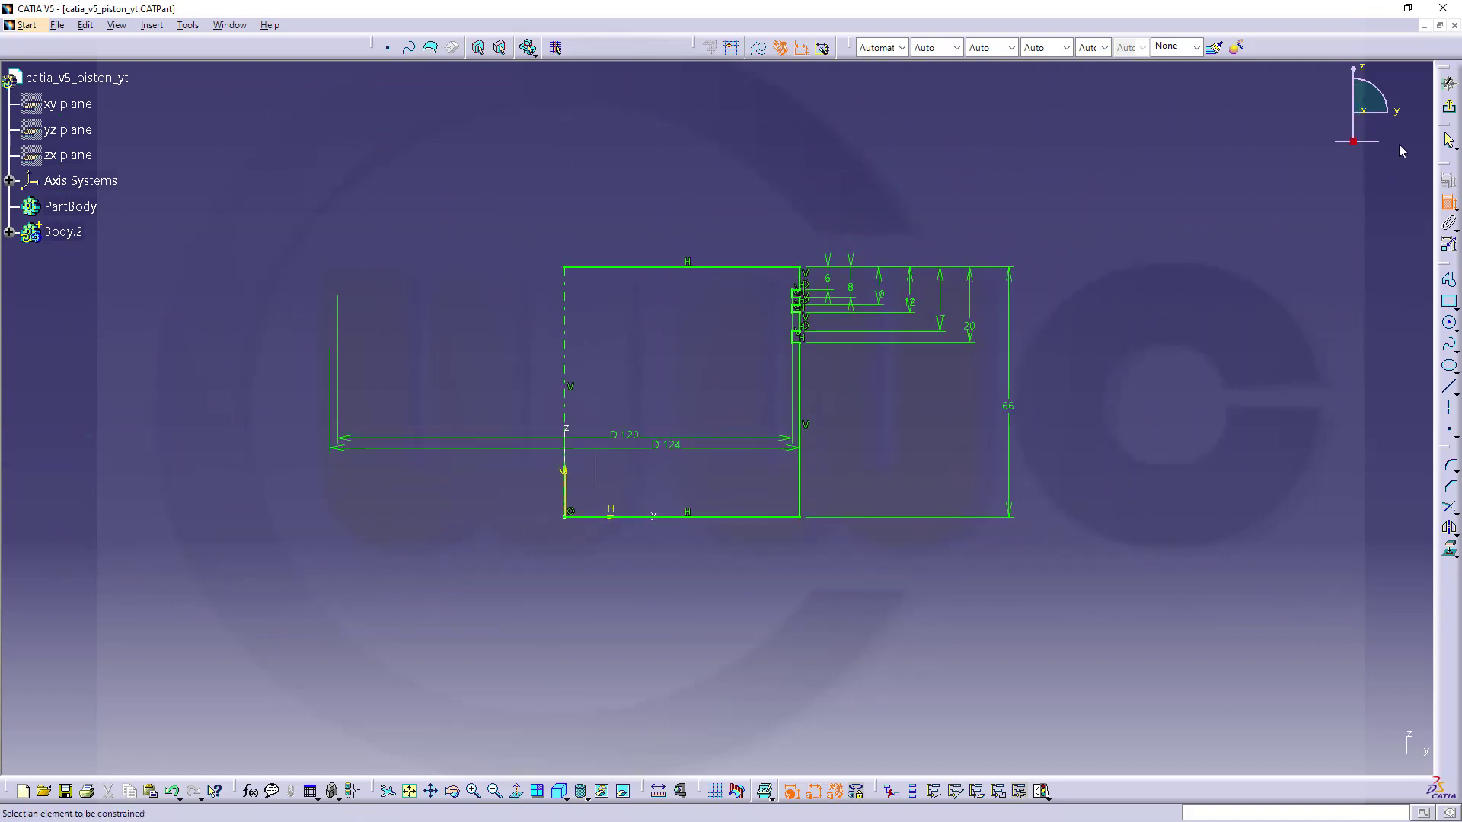
Exit the sketch and revolve the profile 360° about its axis into Shaft.1
{"action": "left_click", "coordinate": [1450, 112]}
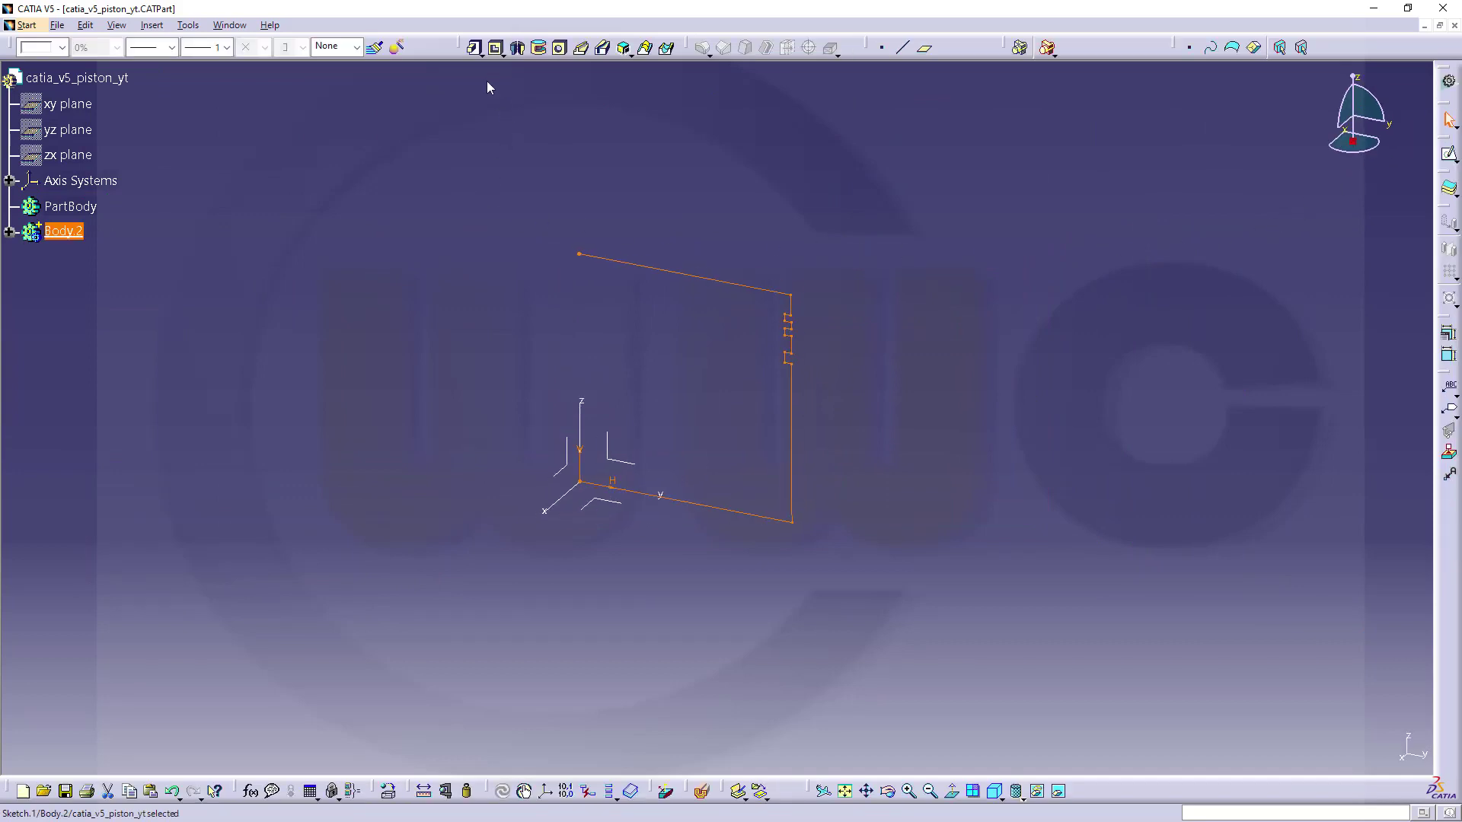
{"action": "left_click", "coordinate": [518, 48]}
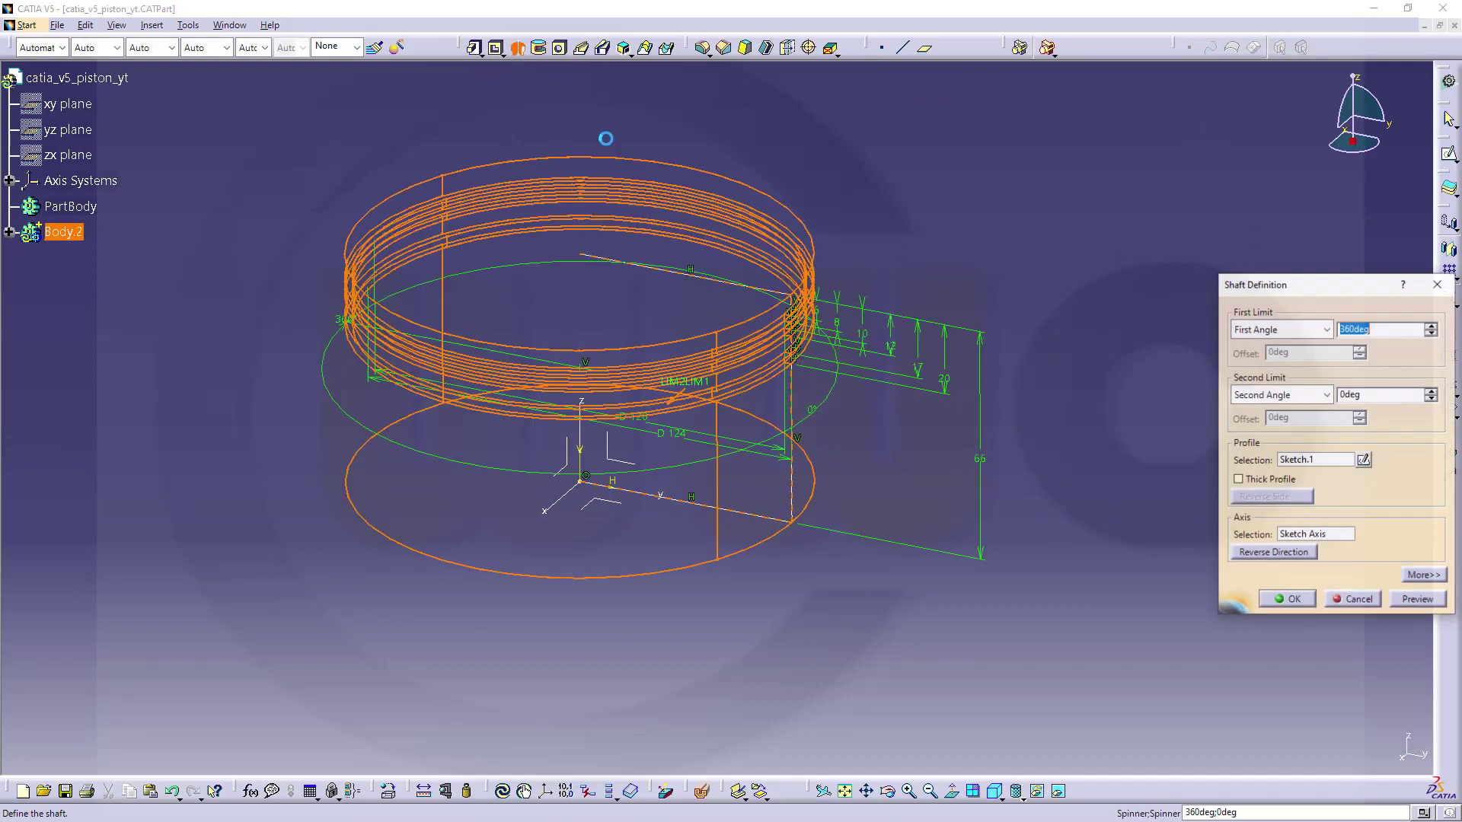
{"action": "left_click", "coordinate": [1287, 600]}
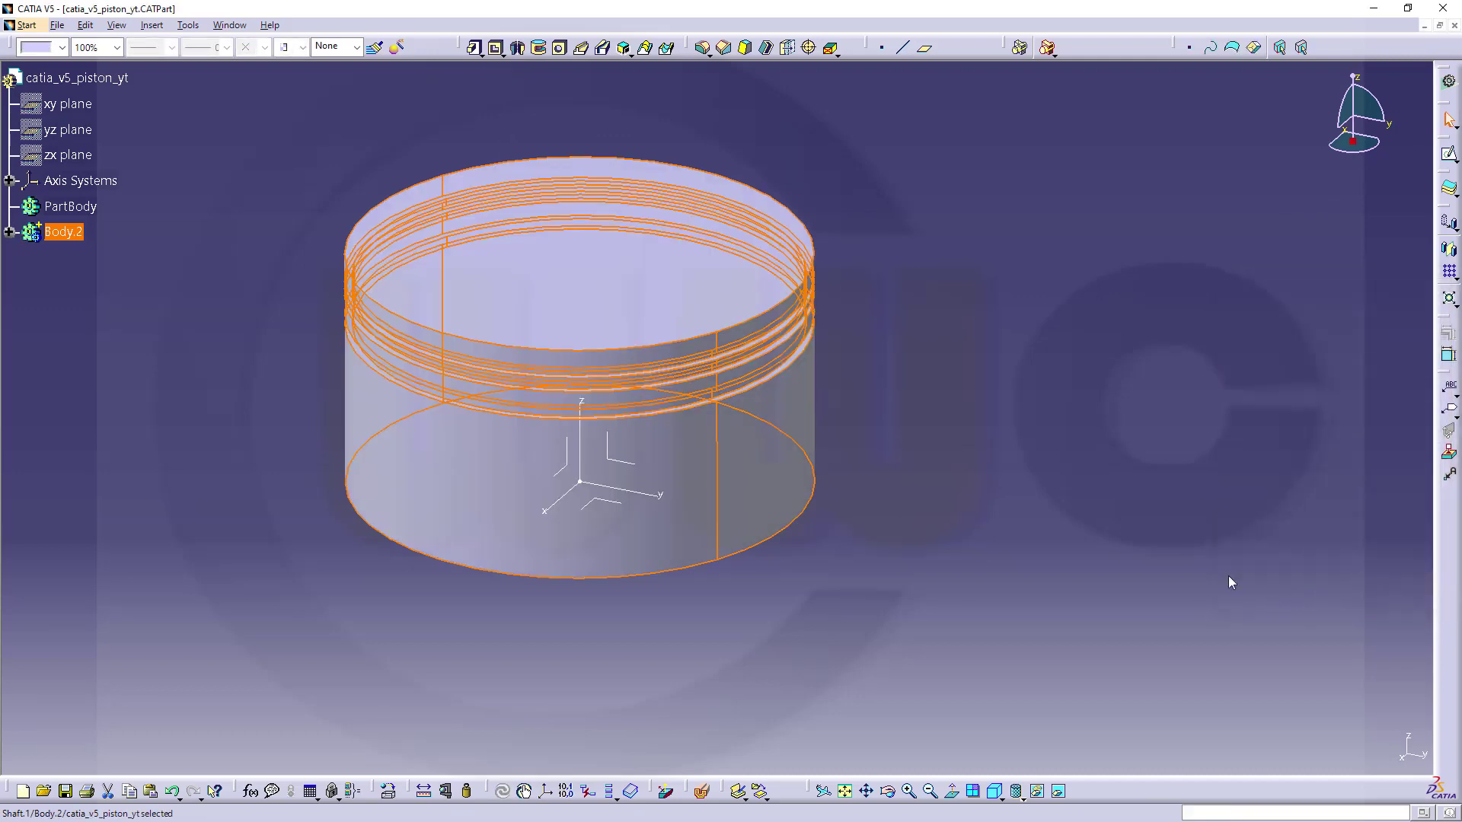
{"action": "middle_click_drag", "start_coordinate": [961, 427], "coordinate": [396, 283]}
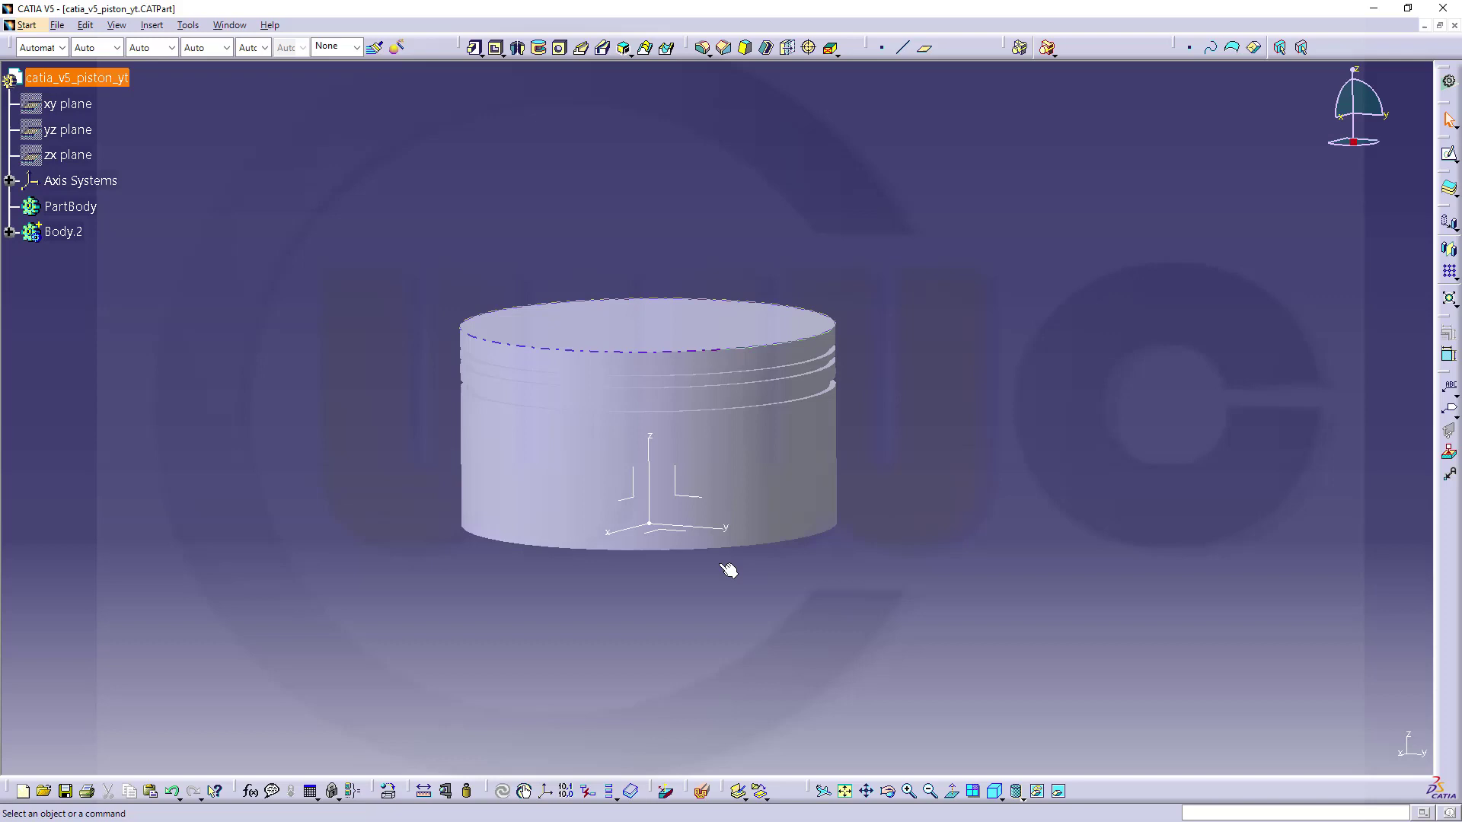
{"action": "left_click", "coordinate": [1021, 796]}
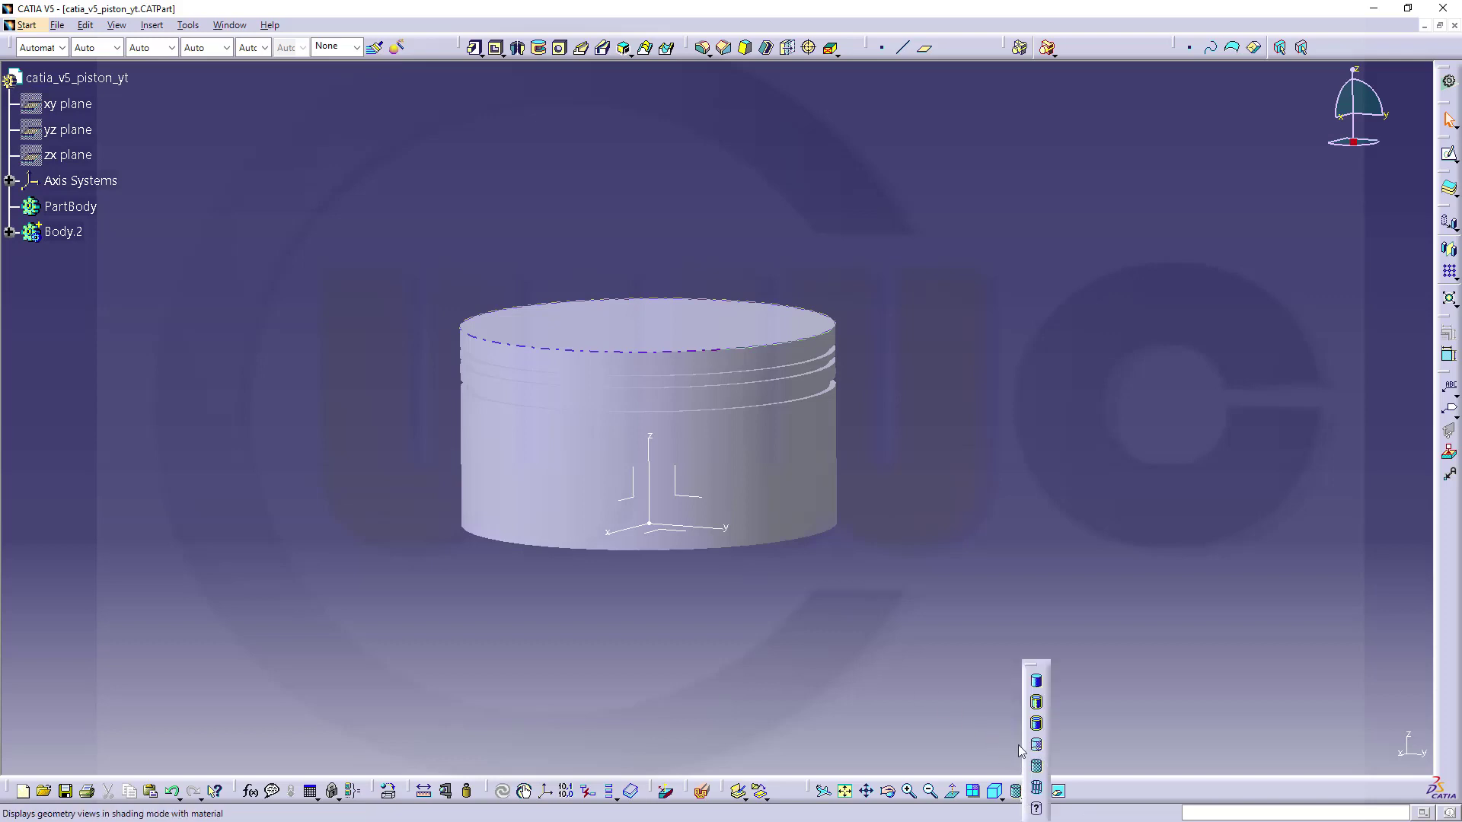
Display the piston shaded with edges, then hide Body.2
{"action": "left_click", "coordinate": [1037, 702]}
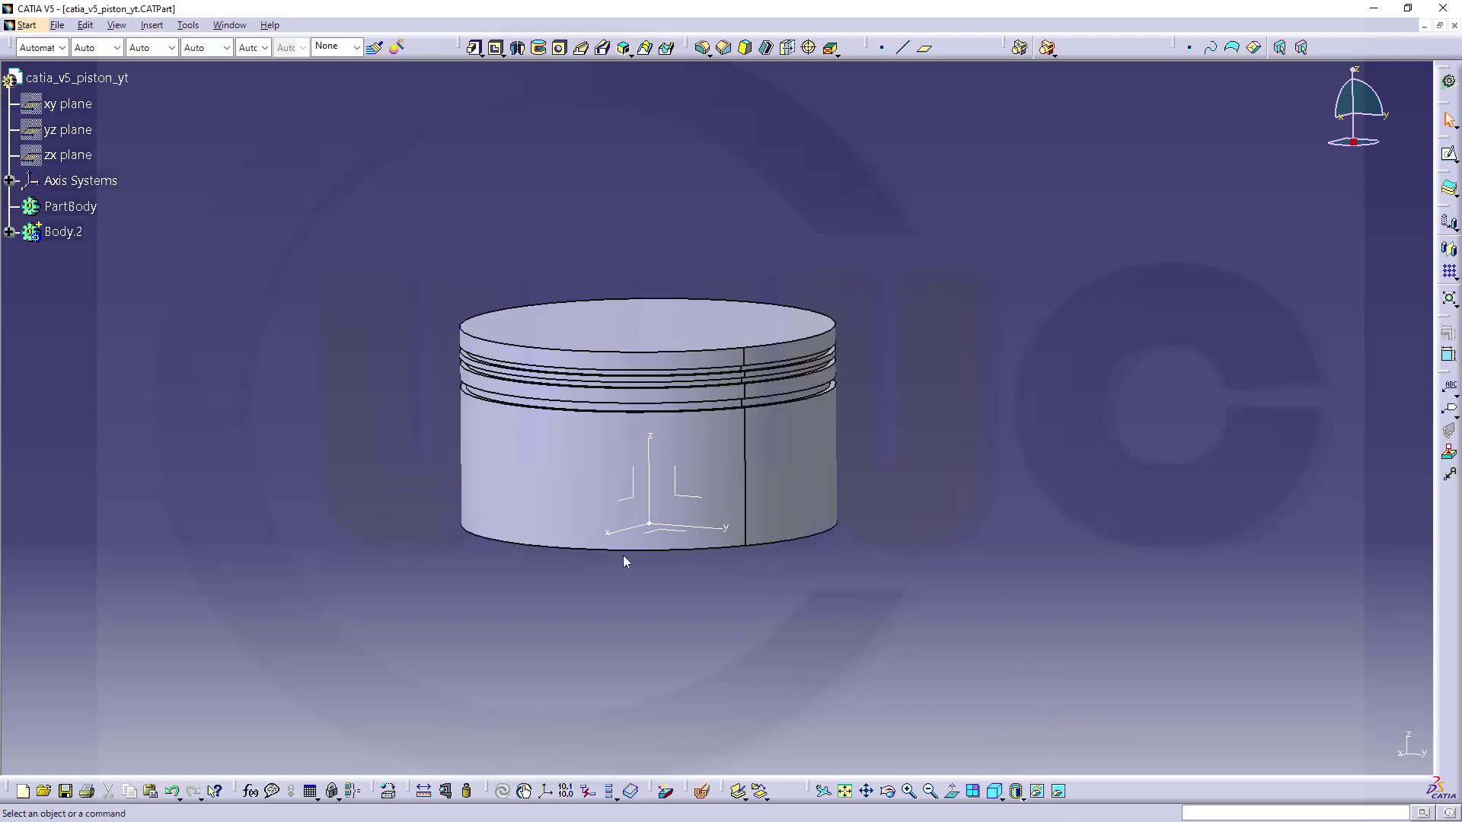
{"action": "right_click", "coordinate": [62, 233]}
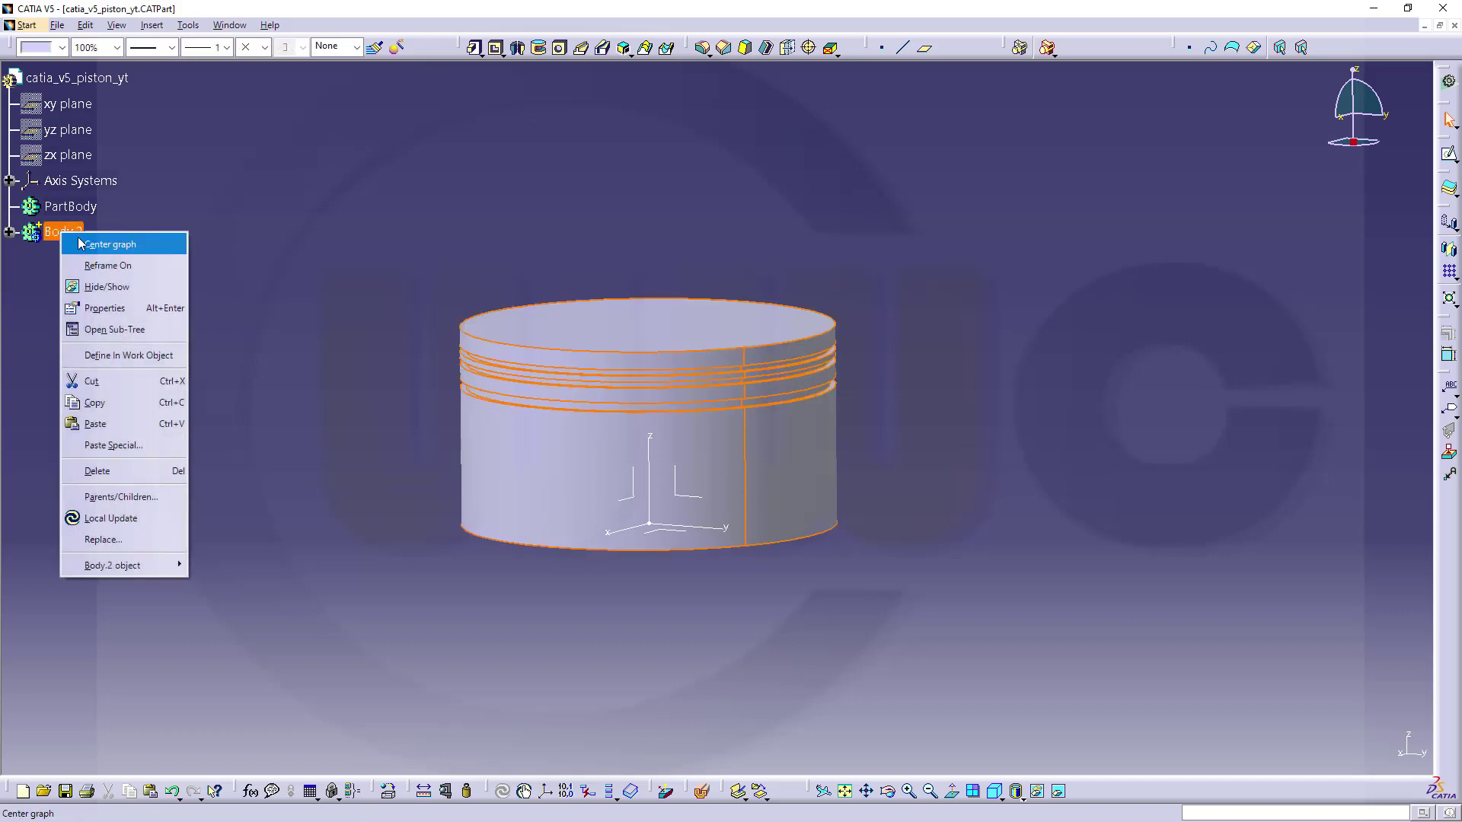
{"action": "left_click", "coordinate": [107, 287]}
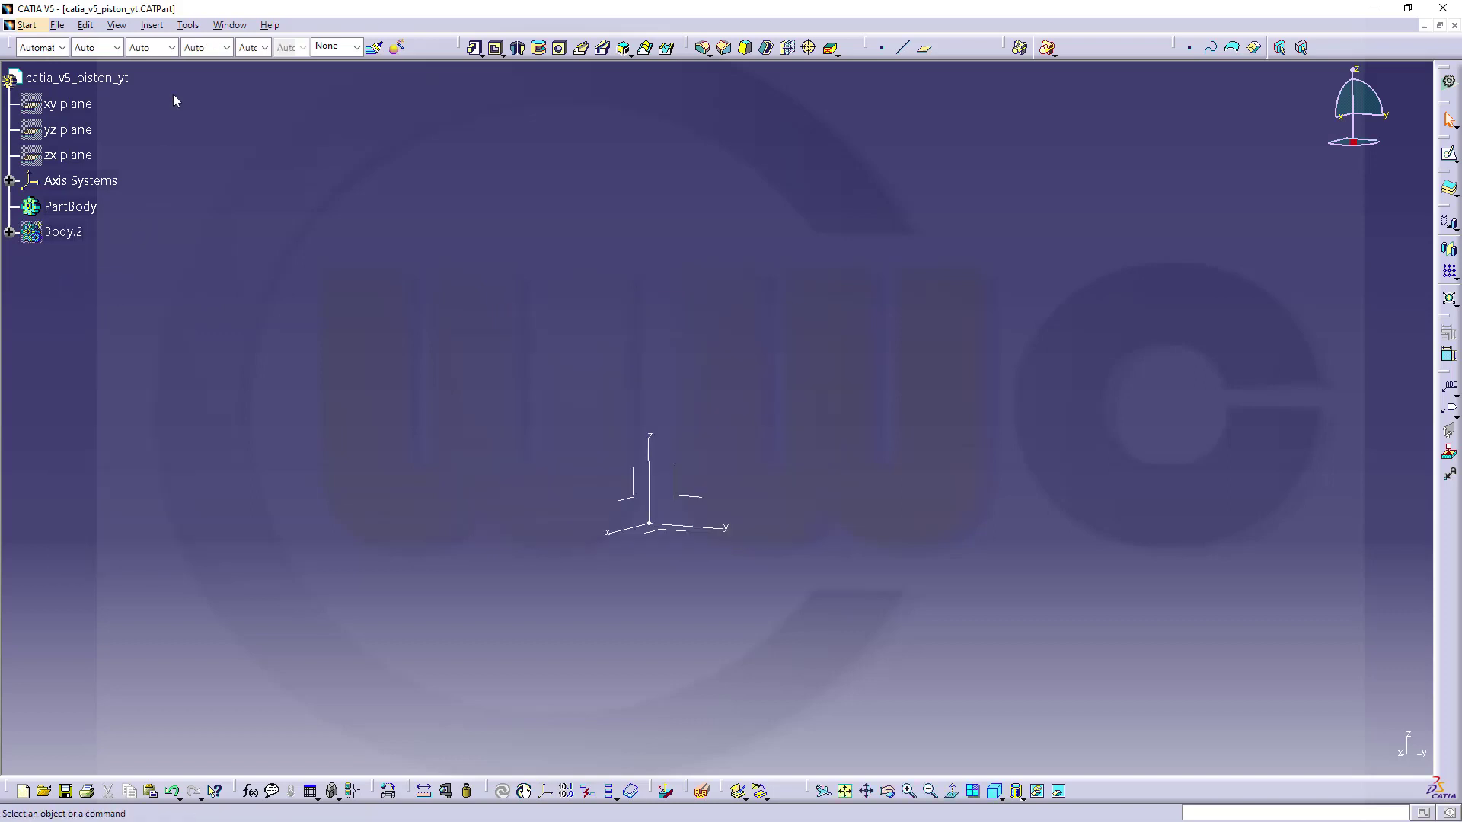
Insert a new empty Body.3 and rotate the view to an angled orientation
{"action": "left_click", "coordinate": [156, 26]}
{"action": "left_click", "coordinate": [175, 64]}
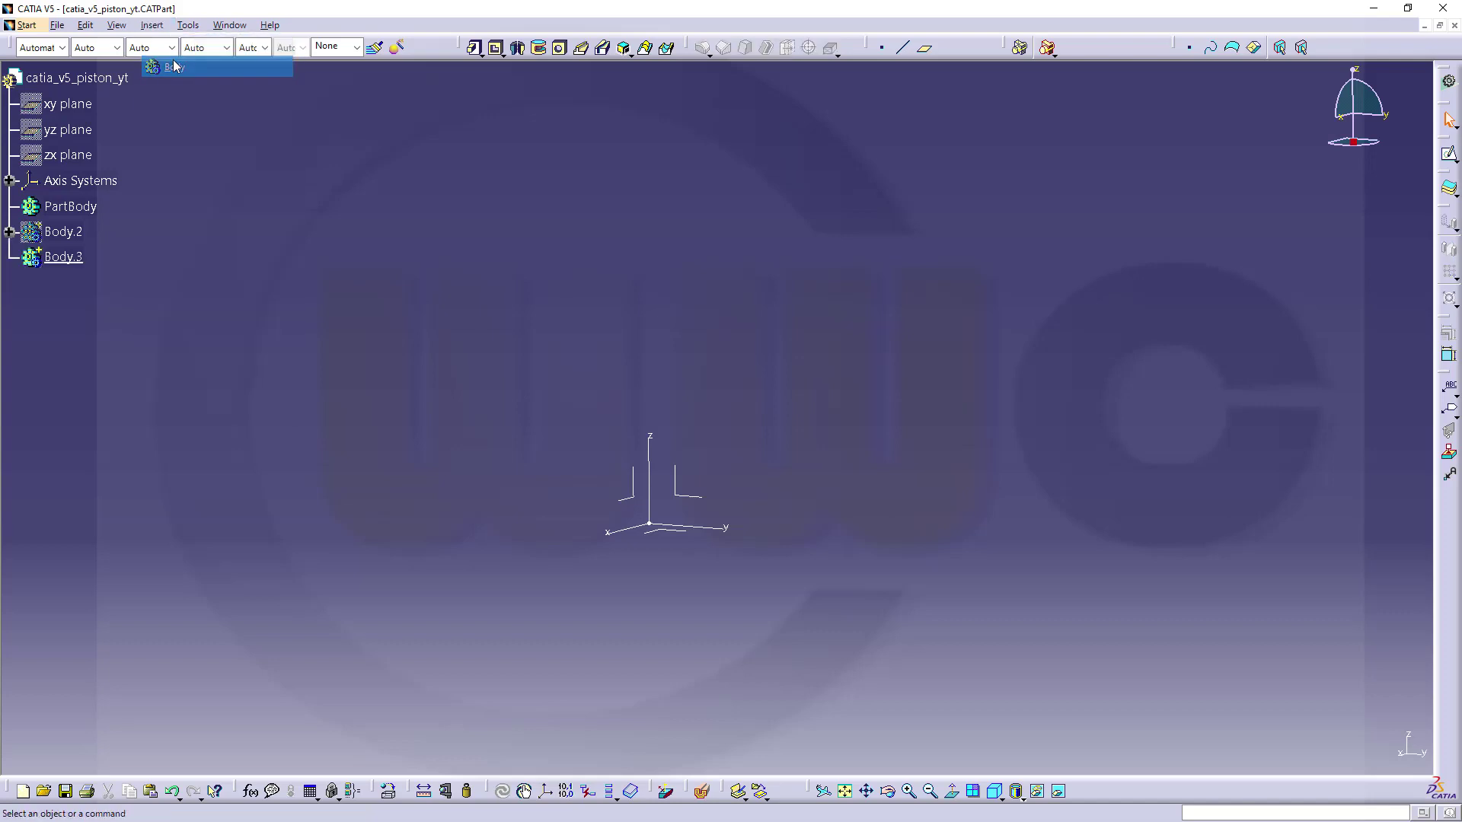
{"action": "middle_click_drag", "start_coordinate": [358, 254], "coordinate": [866, 443]}
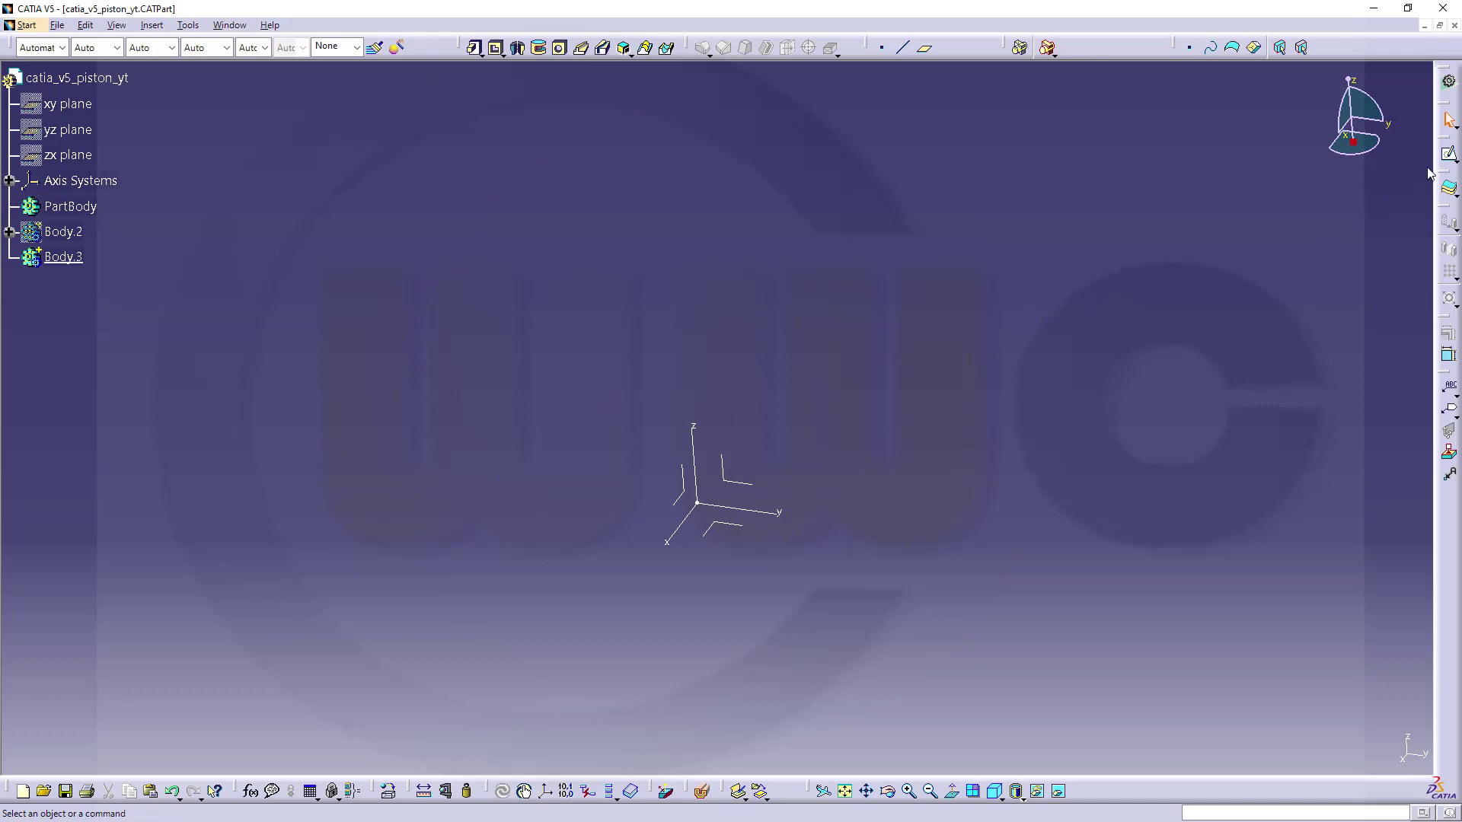
Start a new sketch in Body.3 and draw a circle centred on the origin
{"action": "left_click", "coordinate": [1450, 158]}
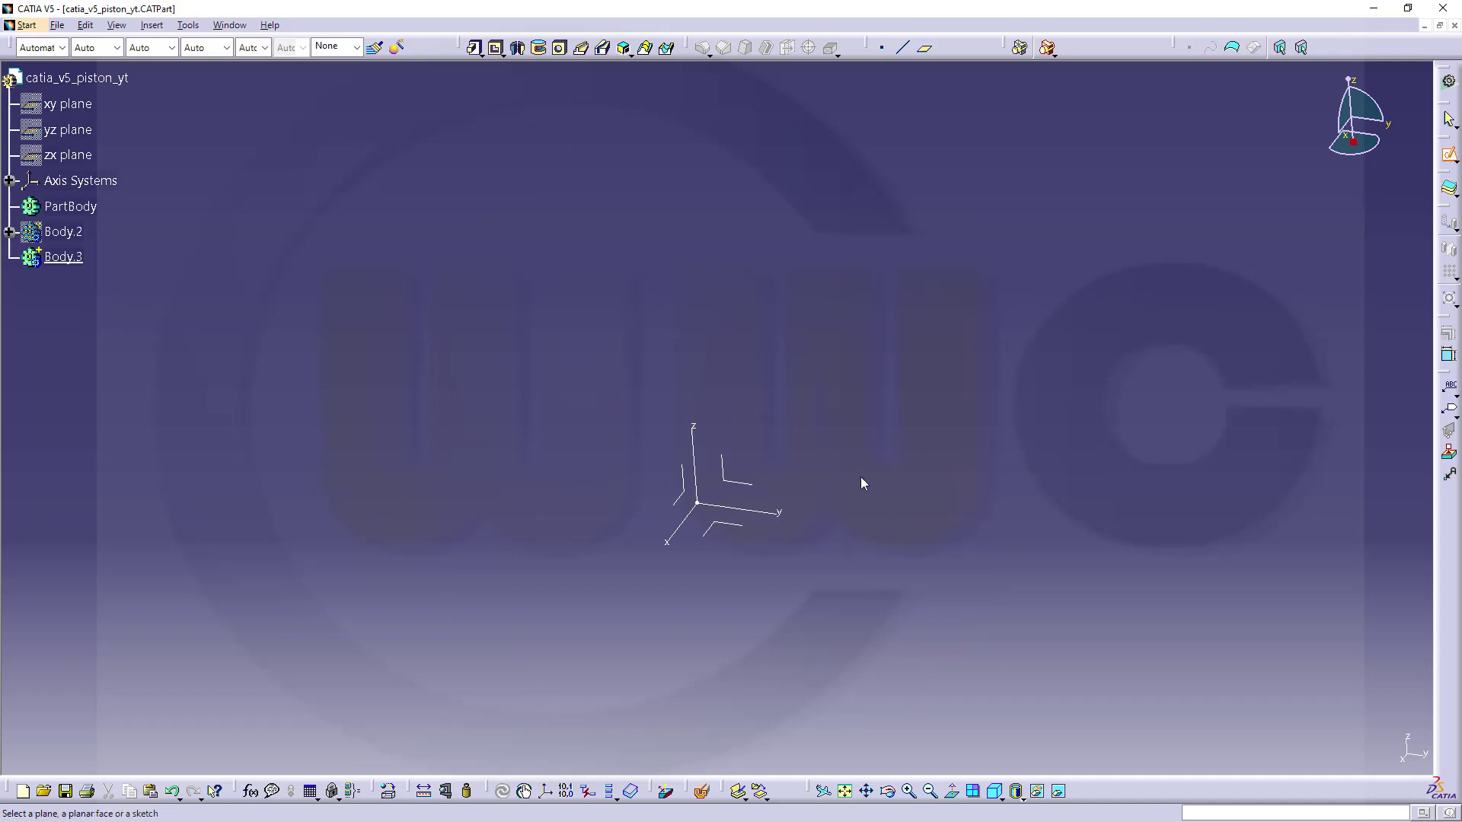
{"action": "left_click", "coordinate": [736, 525]}
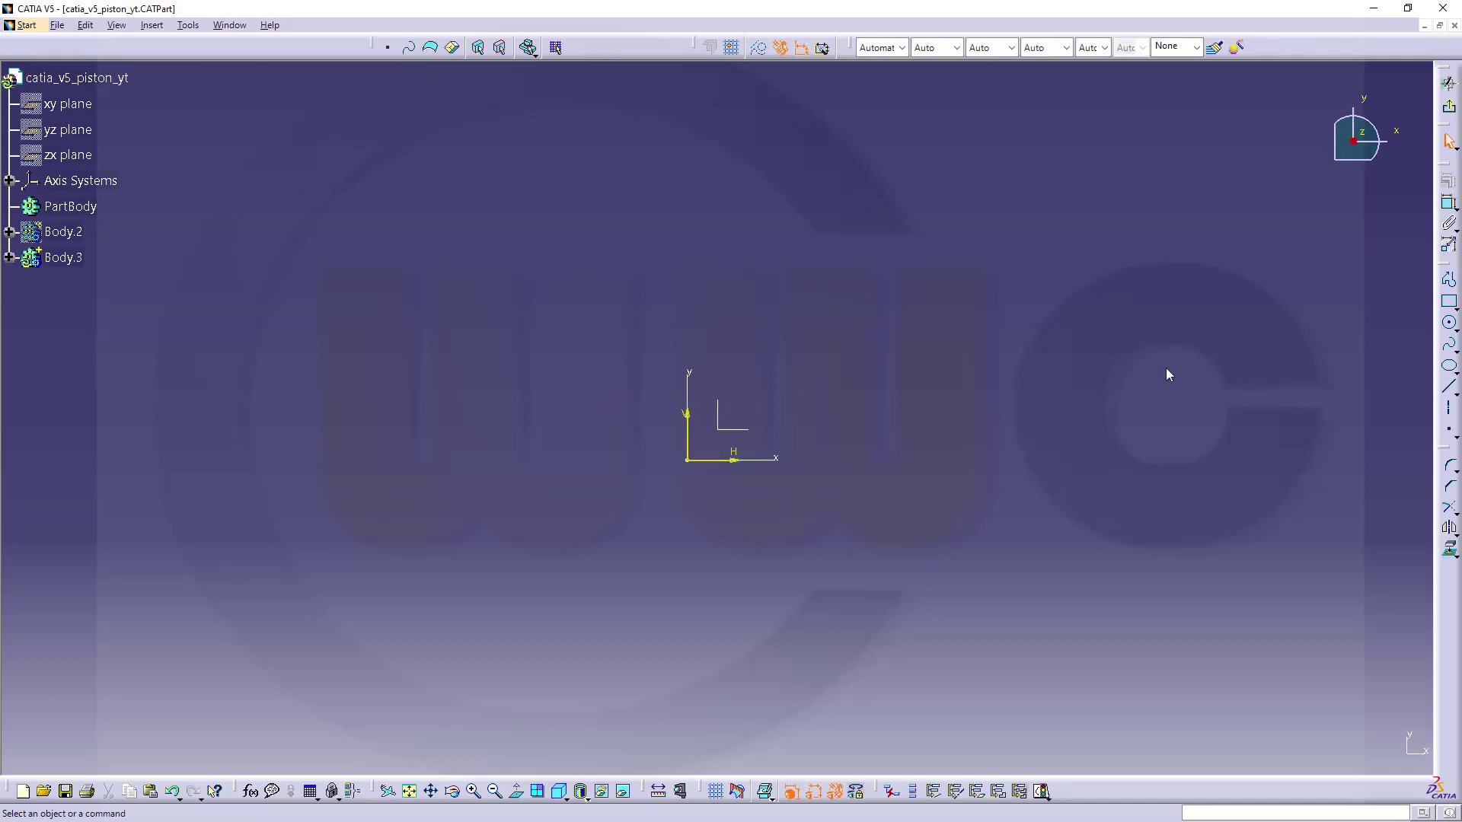
{"action": "left_click", "coordinate": [1449, 322]}
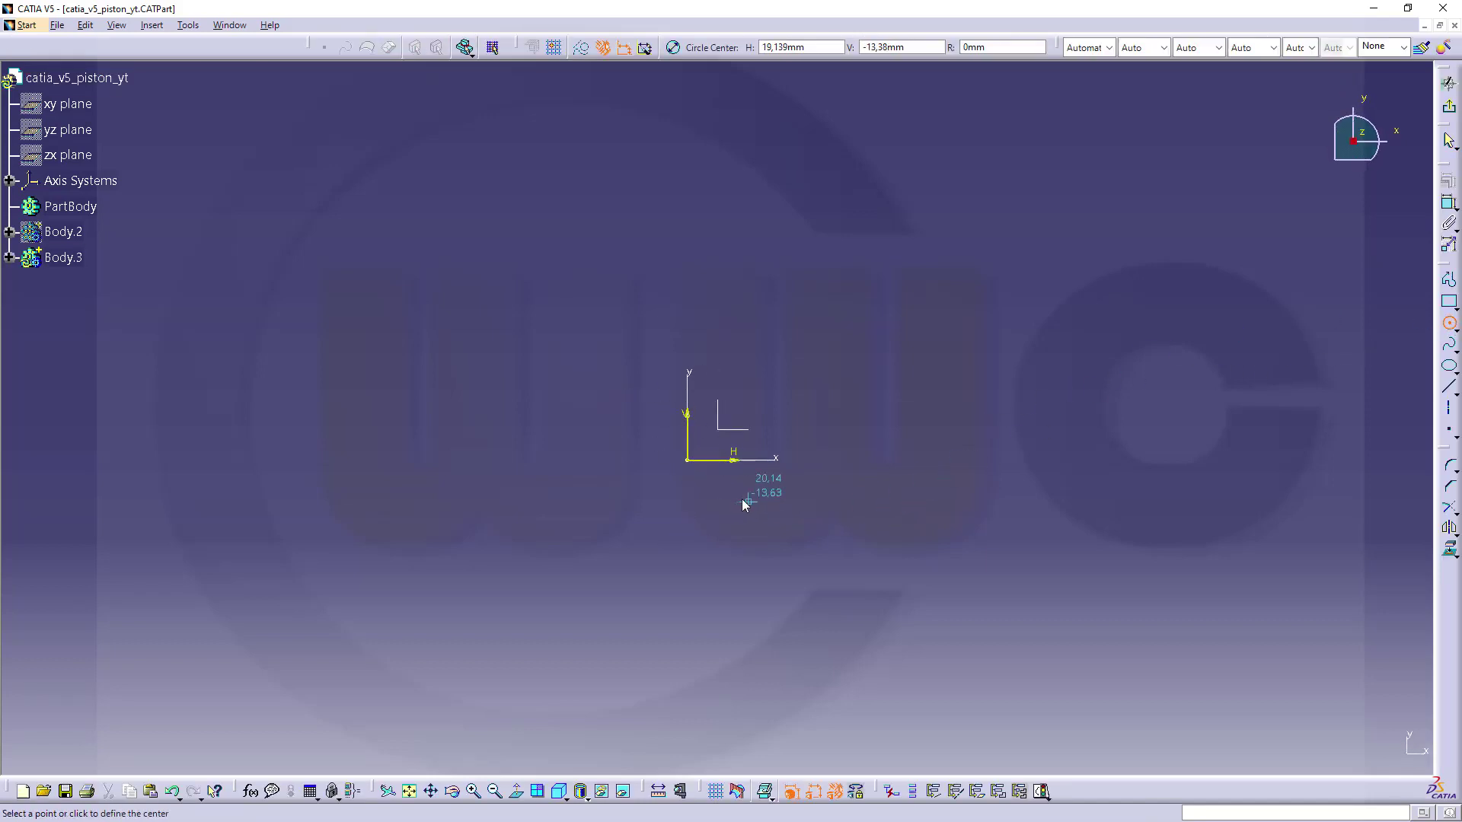
{"action": "left_click", "coordinate": [690, 466]}
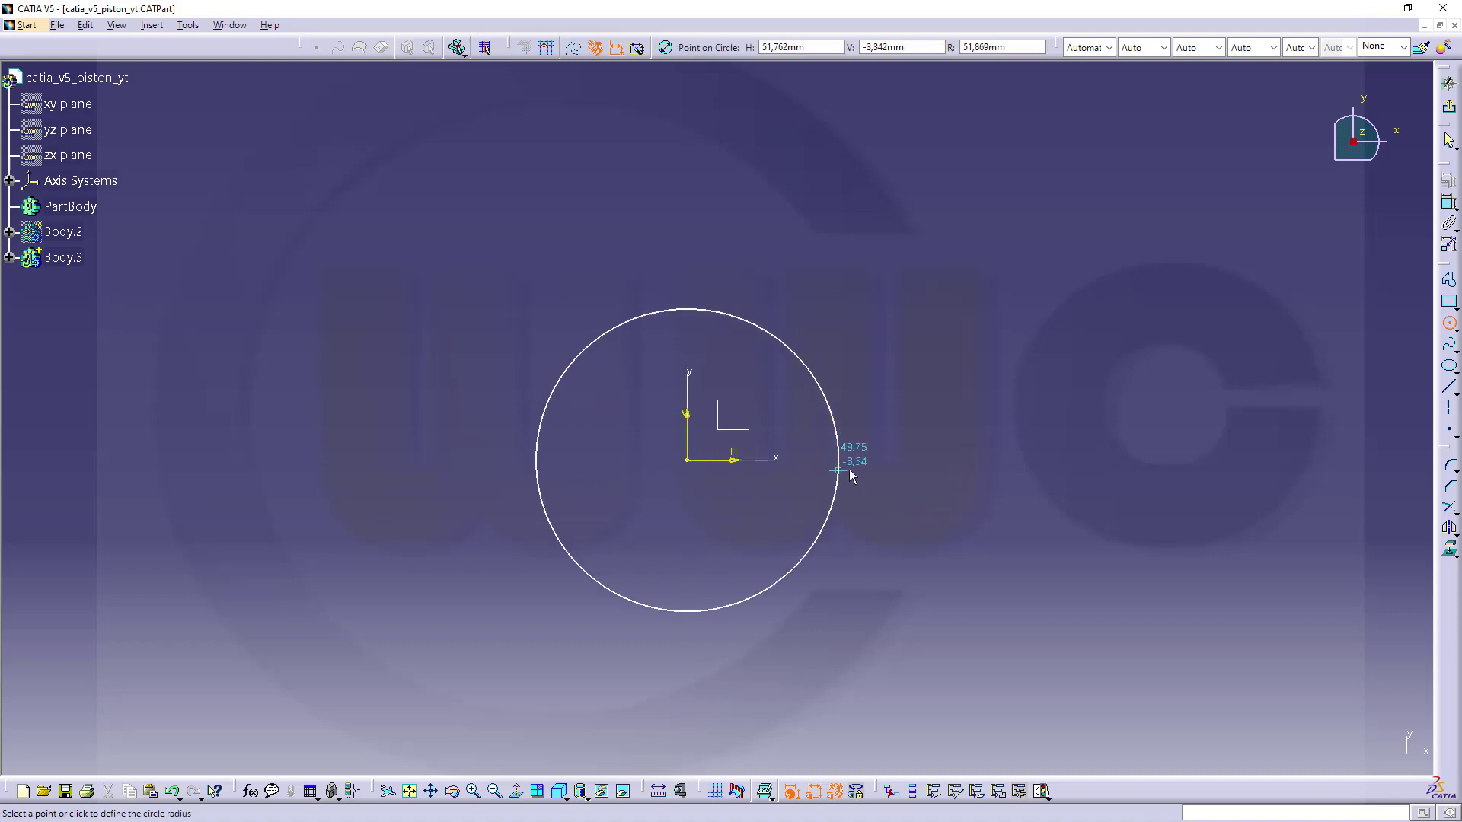
{"action": "left_click", "coordinate": [854, 471]}
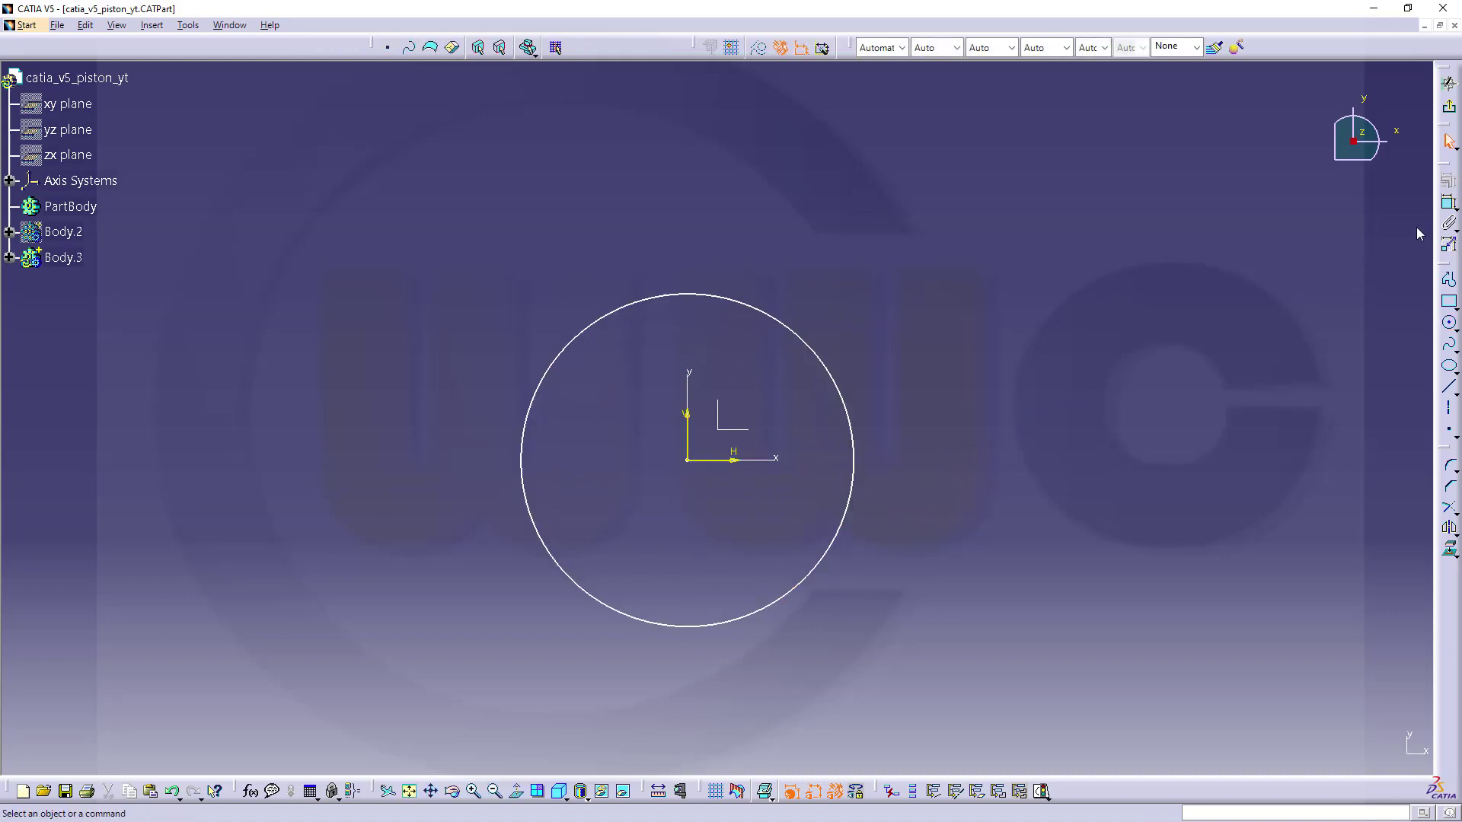
Constrain the circle's diameter to 112 and exit the sketch
{"action": "left_click", "coordinate": [1448, 204]}
{"action": "left_click", "coordinate": [857, 478]}
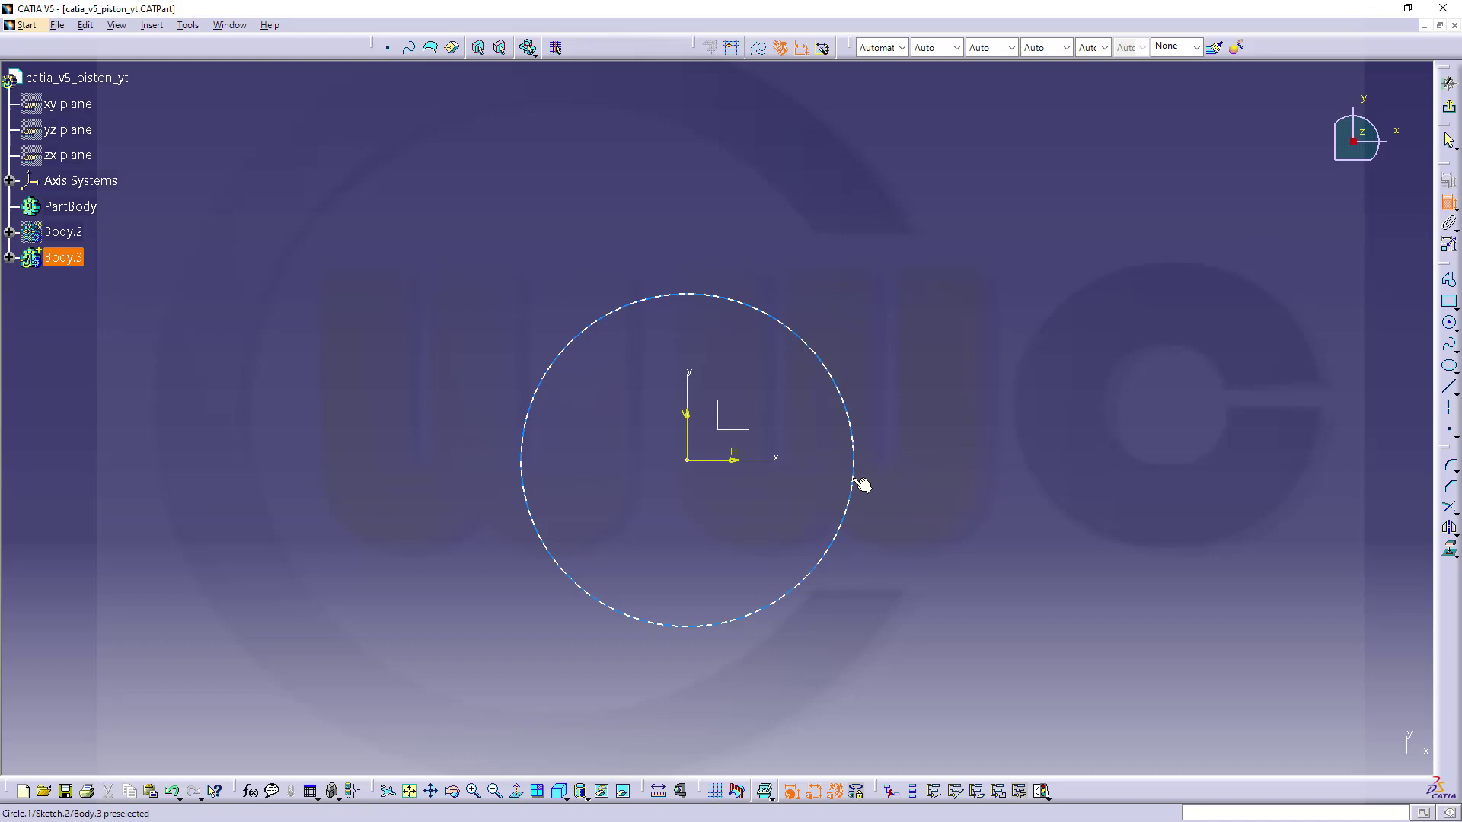
{"action": "left_click", "coordinate": [913, 463]}
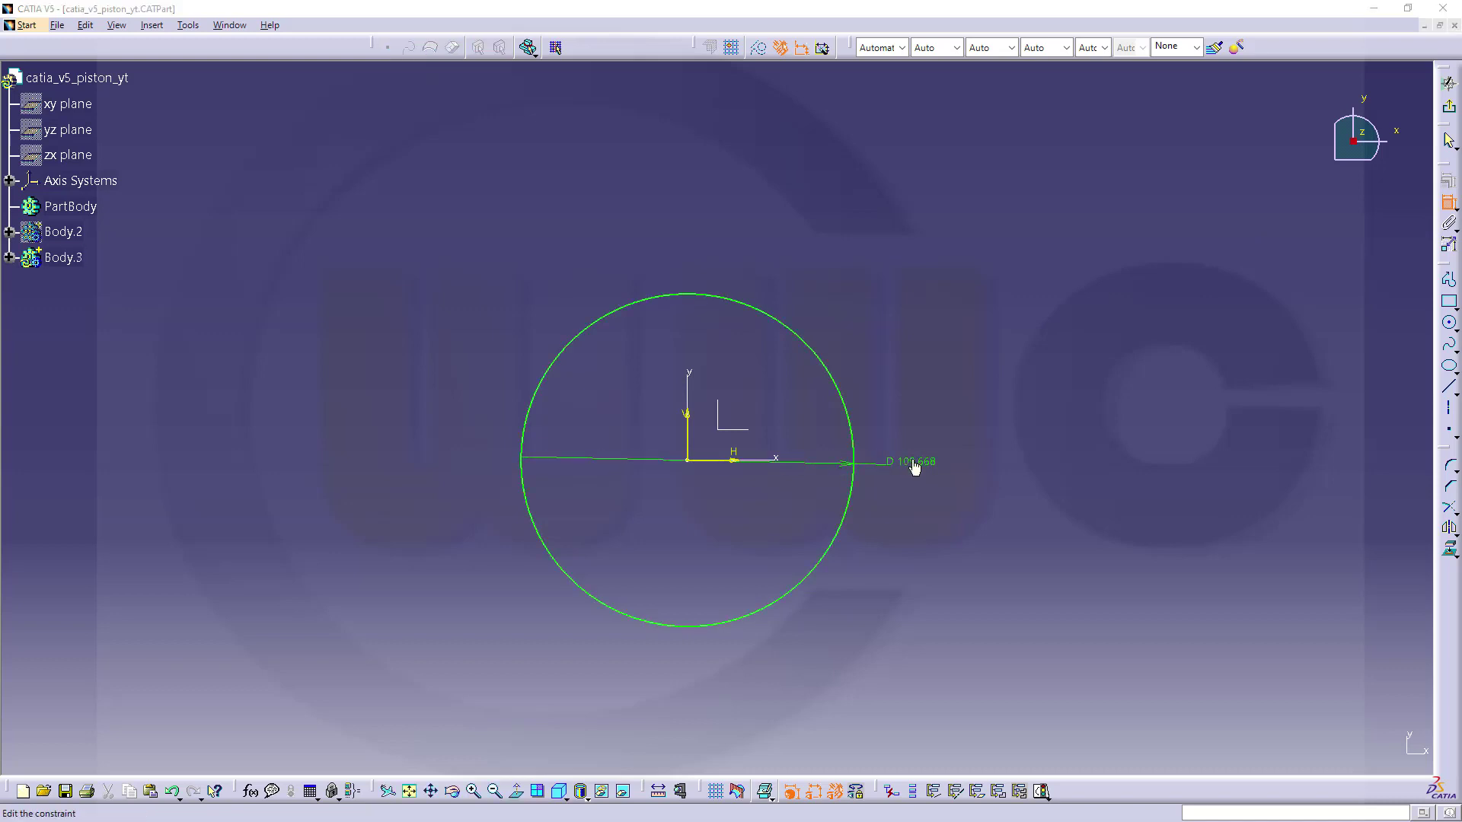
{"action": "double_click", "coordinate": [912, 461]}
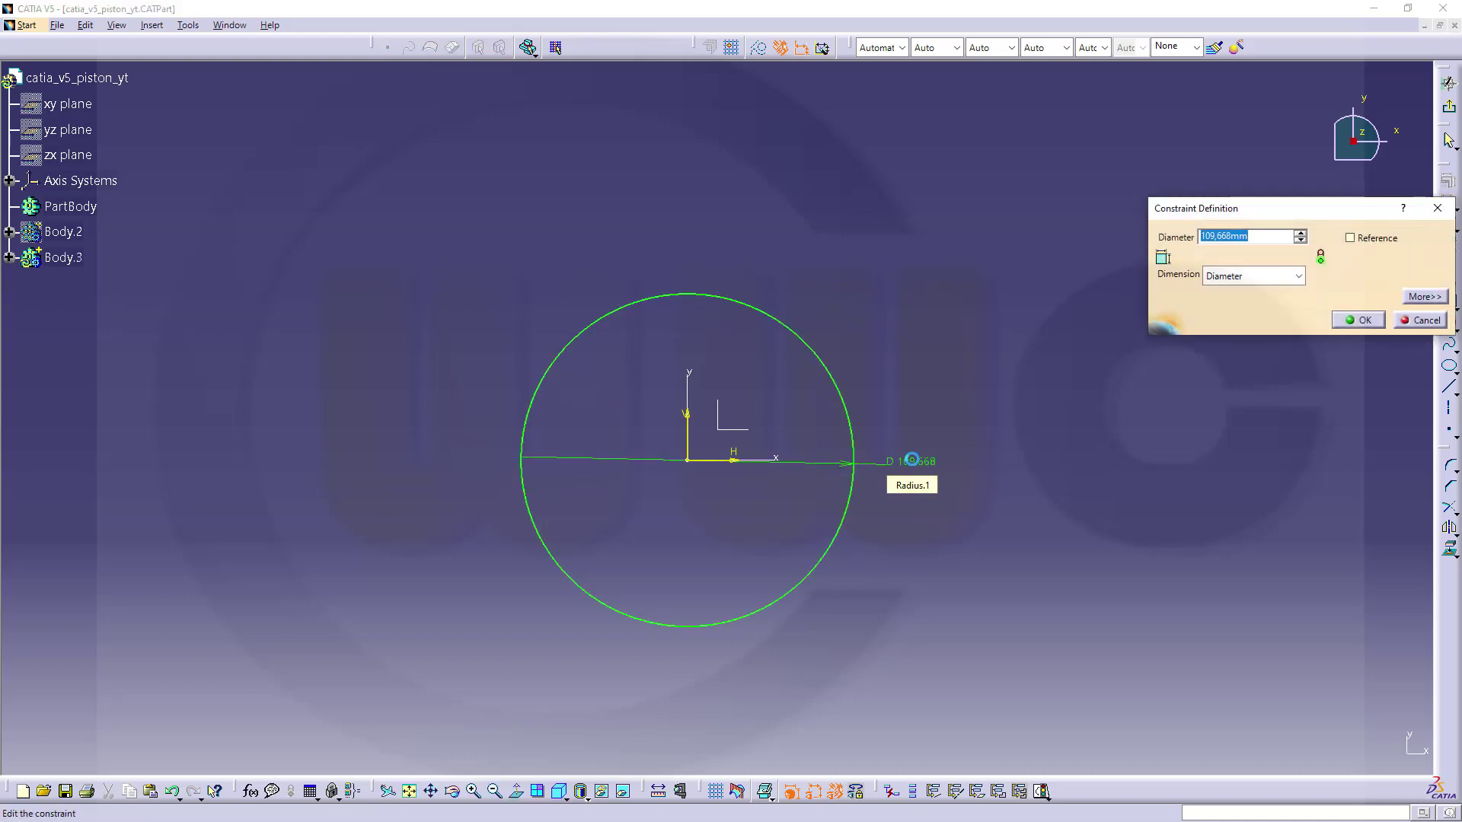
{"action": "type", "text": "112"}
{"action": "key", "text": "Return"}
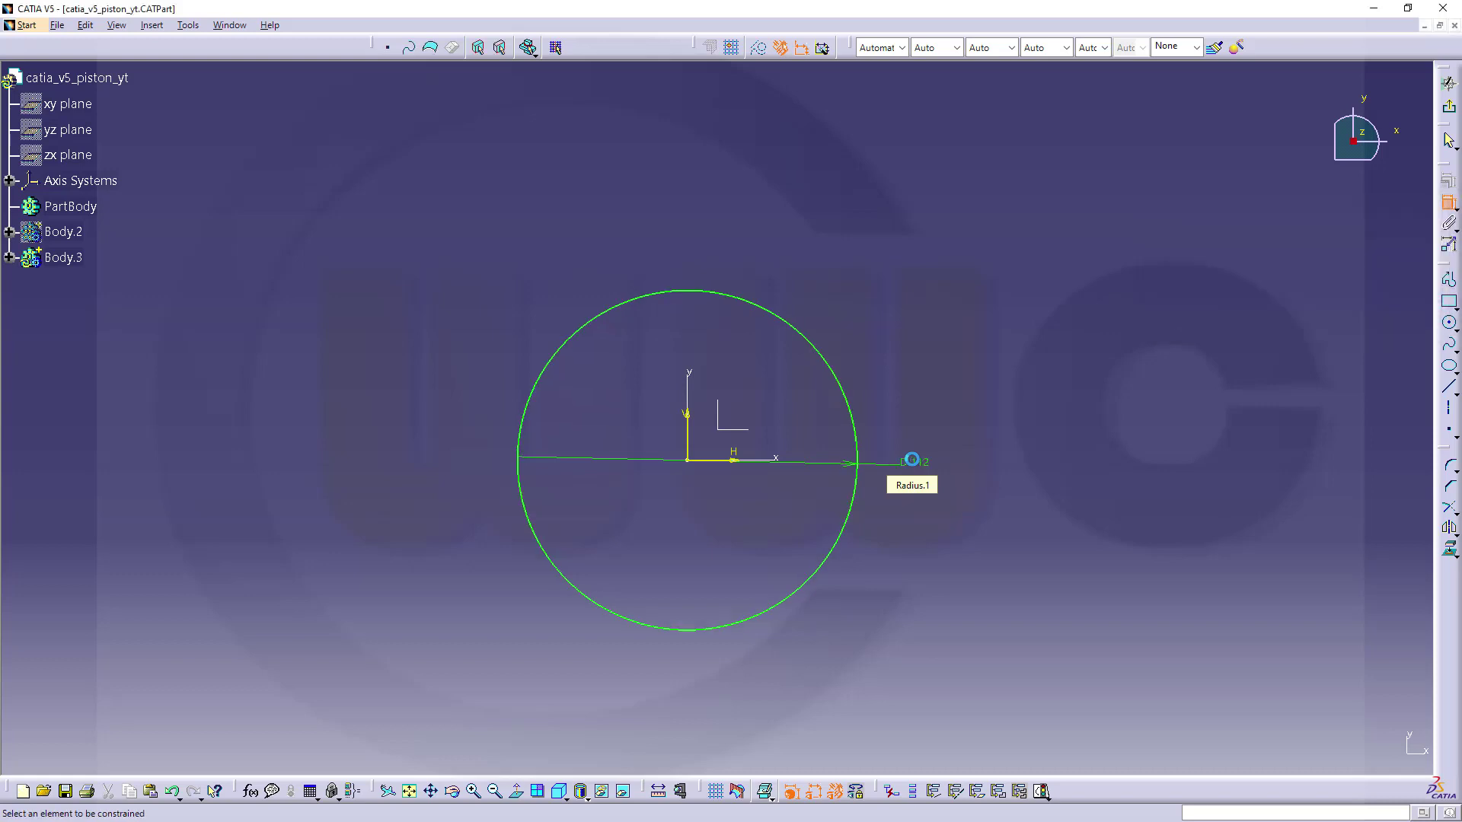
{"action": "left_click", "coordinate": [1449, 110]}
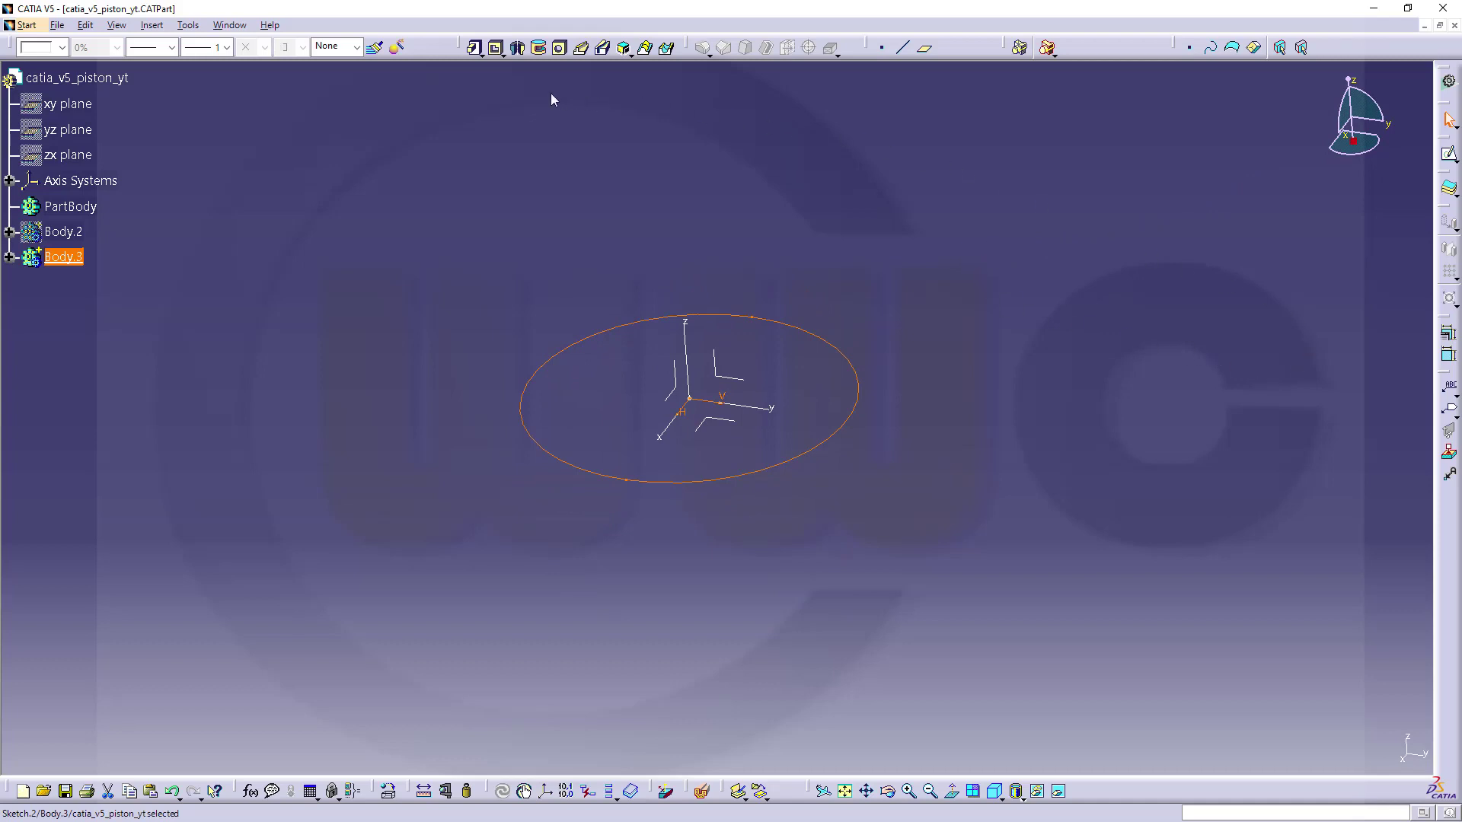
Pad Sketch.2's 112 mm circle 20 mm into a solid disc
{"action": "left_click", "coordinate": [474, 48]}
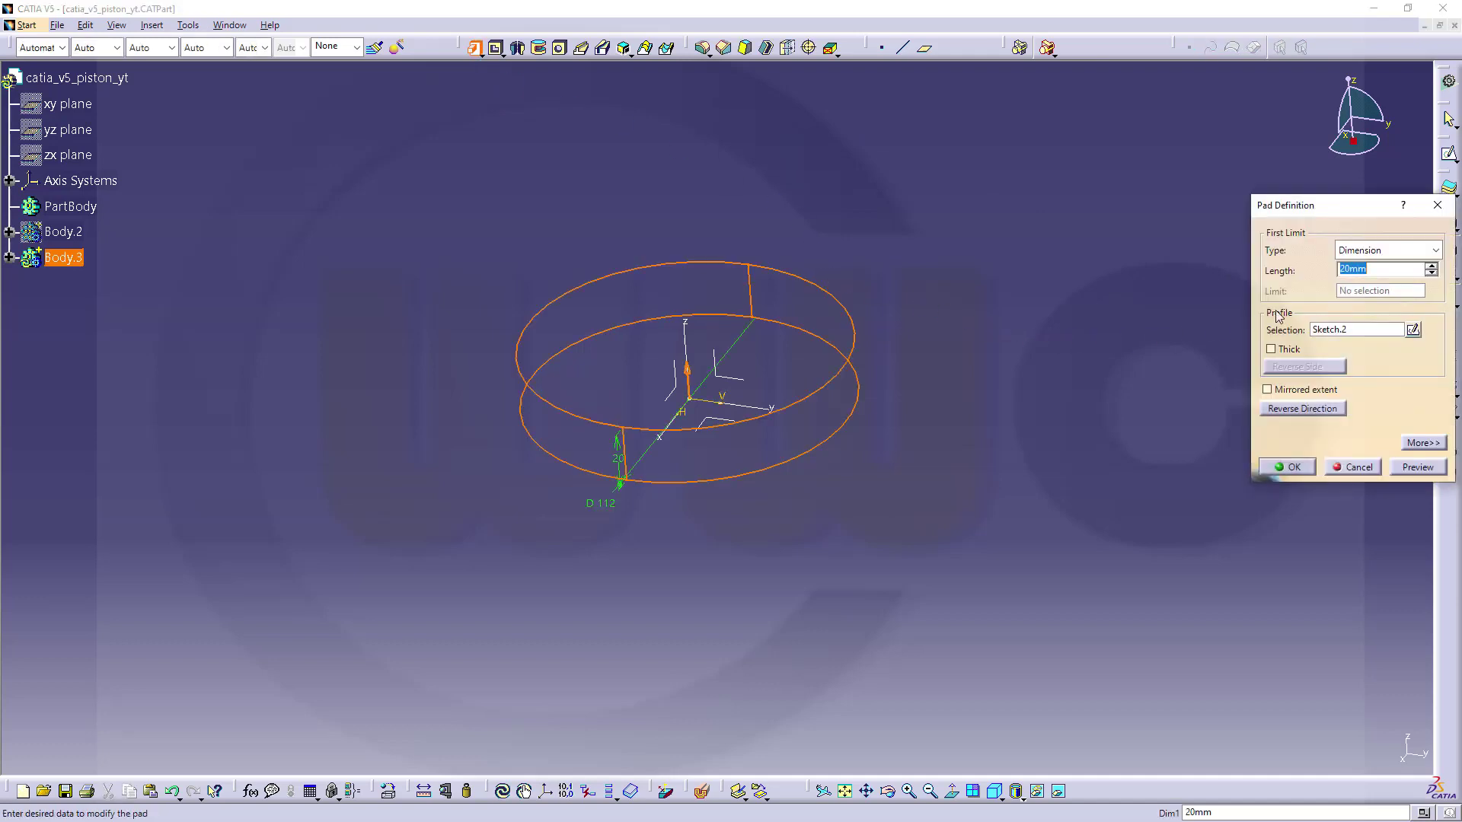
{"action": "key", "text": "Return"}
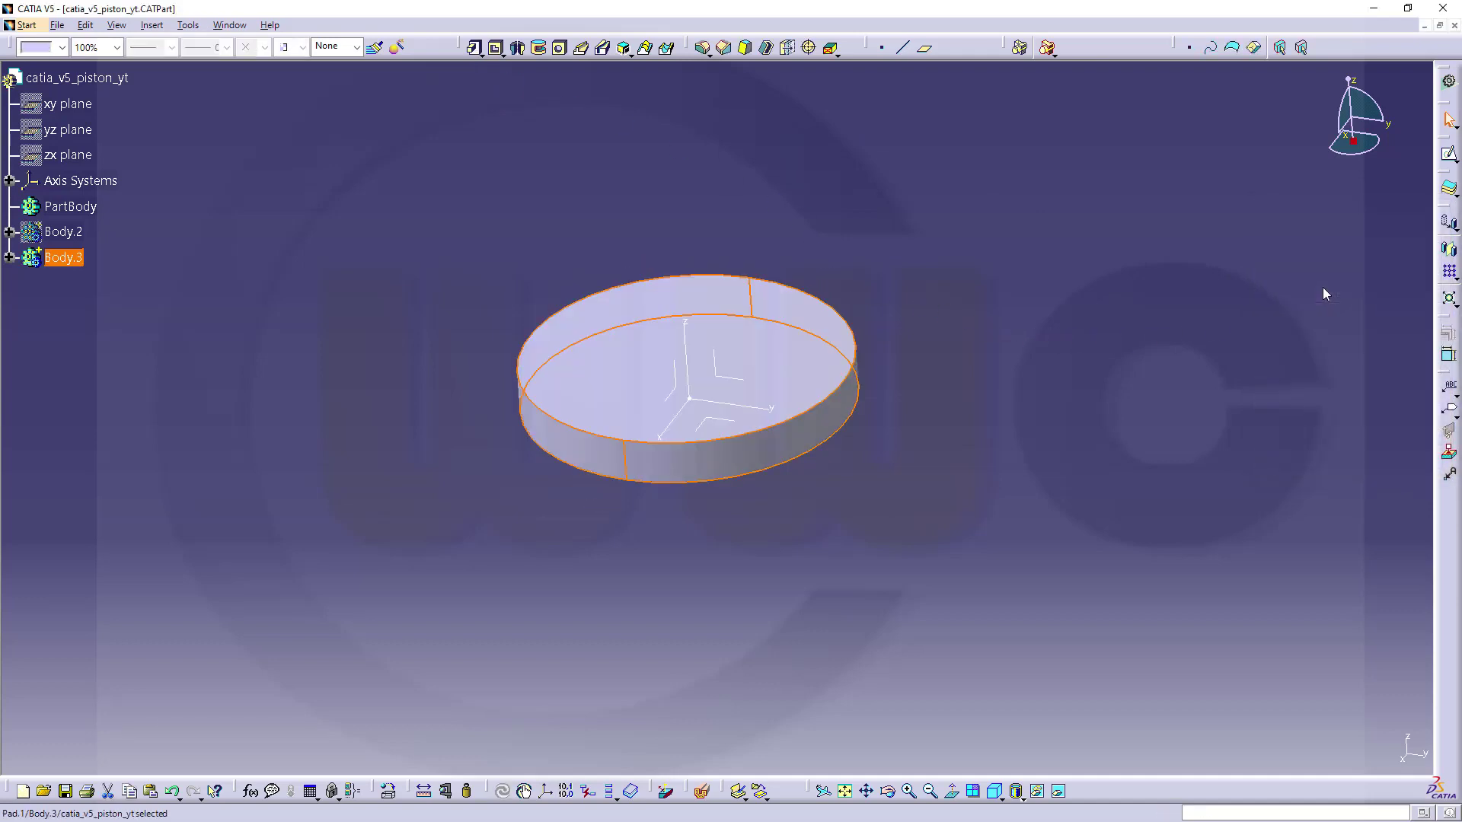
{"action": "left_click", "coordinate": [1320, 293]}
Open a new sketch on the disc's flat face, viewed face-on from the opposite side
{"action": "middle_click_drag", "start_coordinate": [1008, 326], "coordinate": [771, 243]}
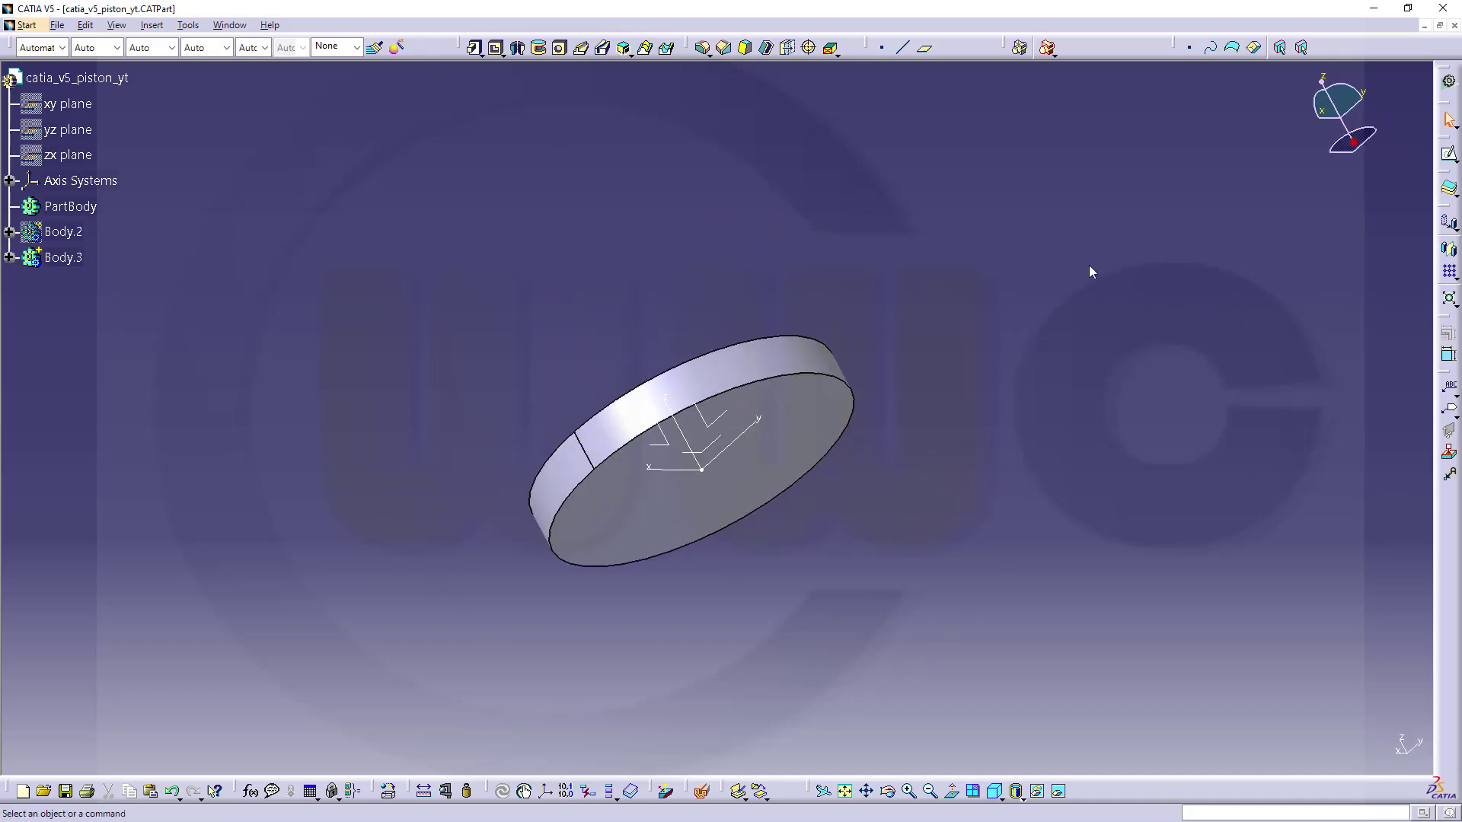
{"action": "left_click", "coordinate": [1449, 157]}
{"action": "left_click", "coordinate": [810, 424]}
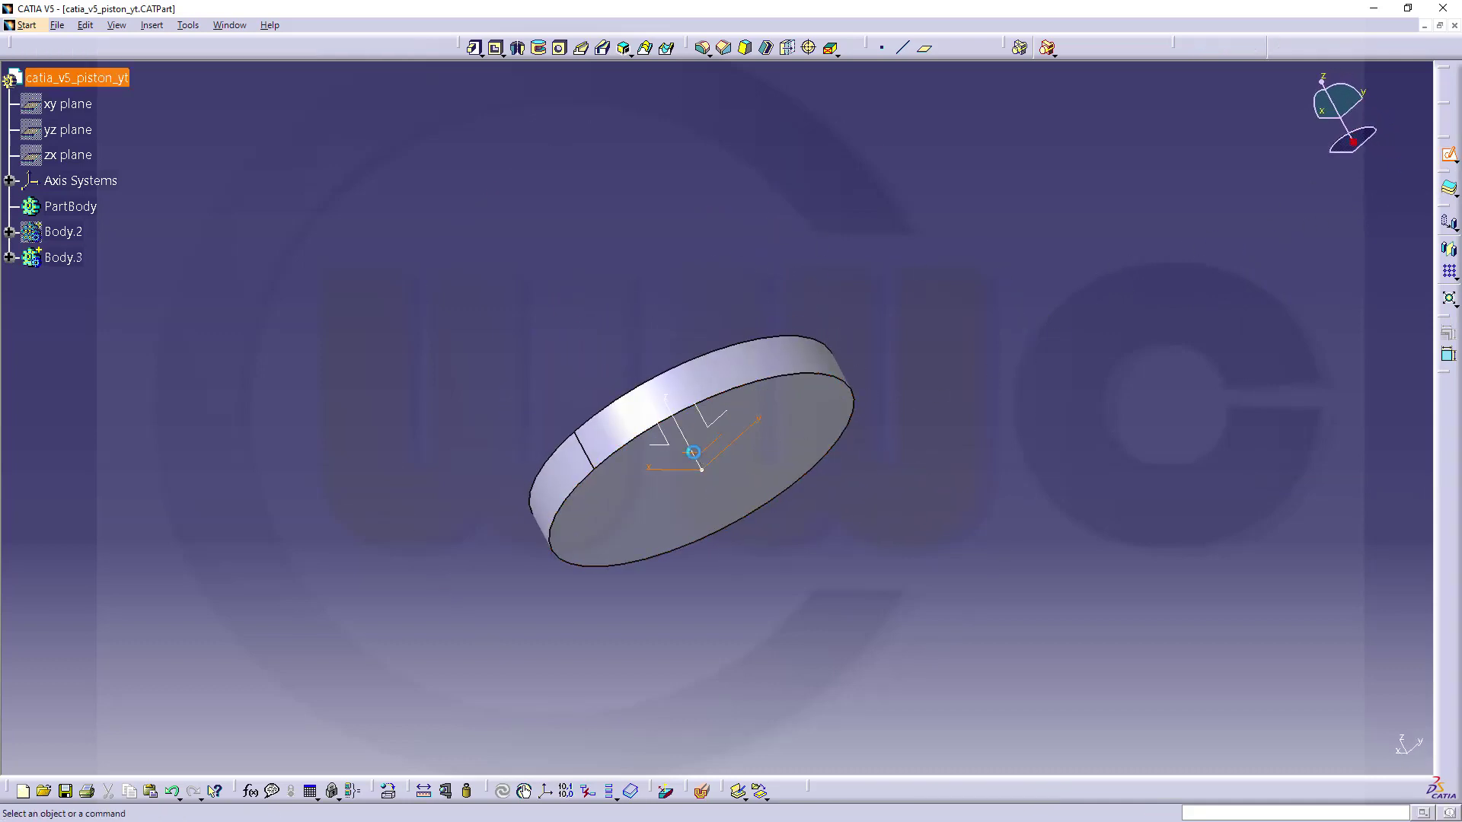
{"action": "mouse_move", "coordinate": [913, 434]}
{"action": "middle_mouse_down"}
{"action": "mouse_move", "coordinate": [832, 473]}
{"action": "mouse_move", "coordinate": [637, 509]}
{"action": "middle_mouse_up"}
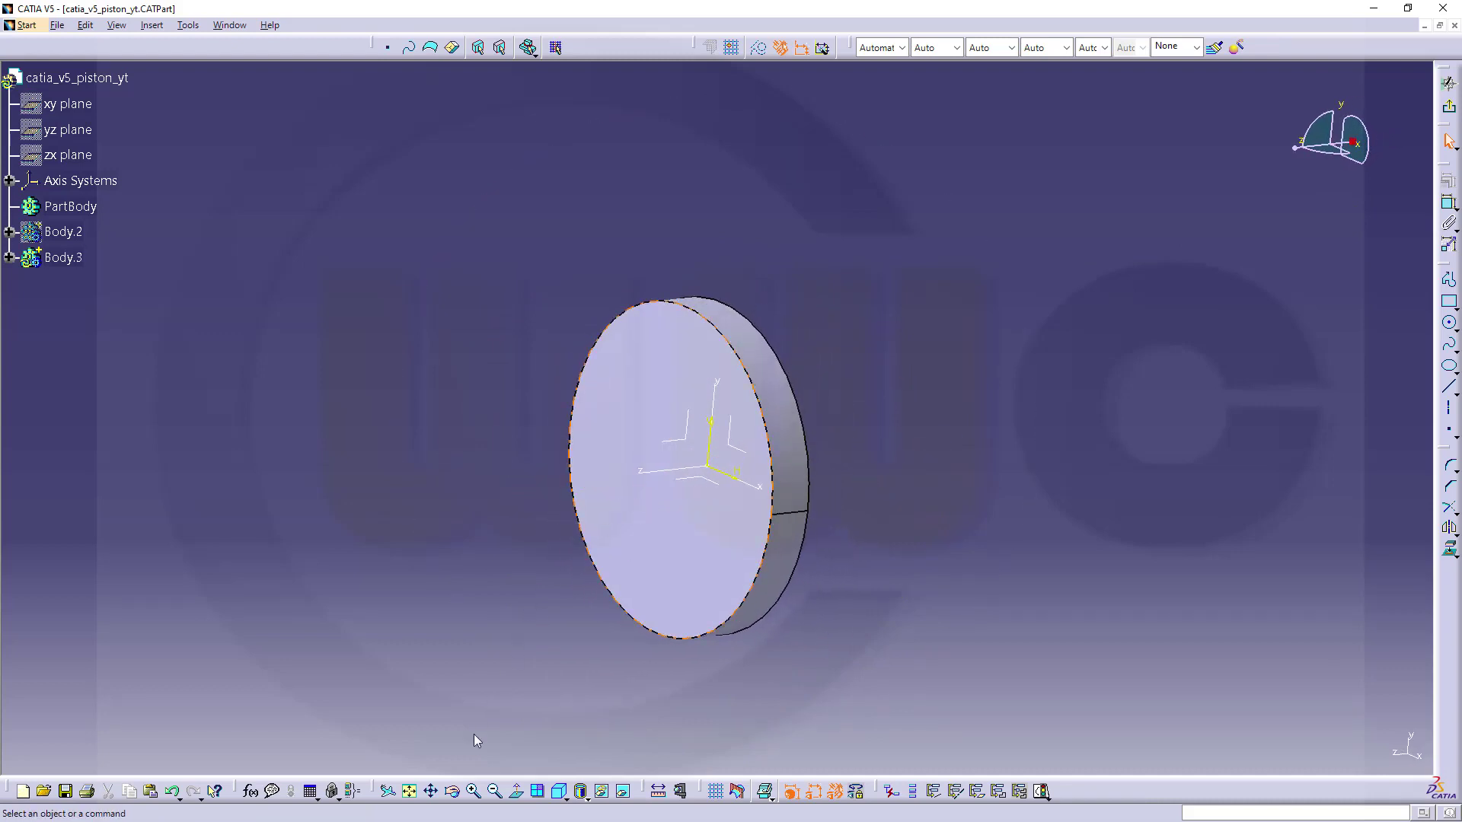
{"action": "left_click", "coordinate": [516, 792]}
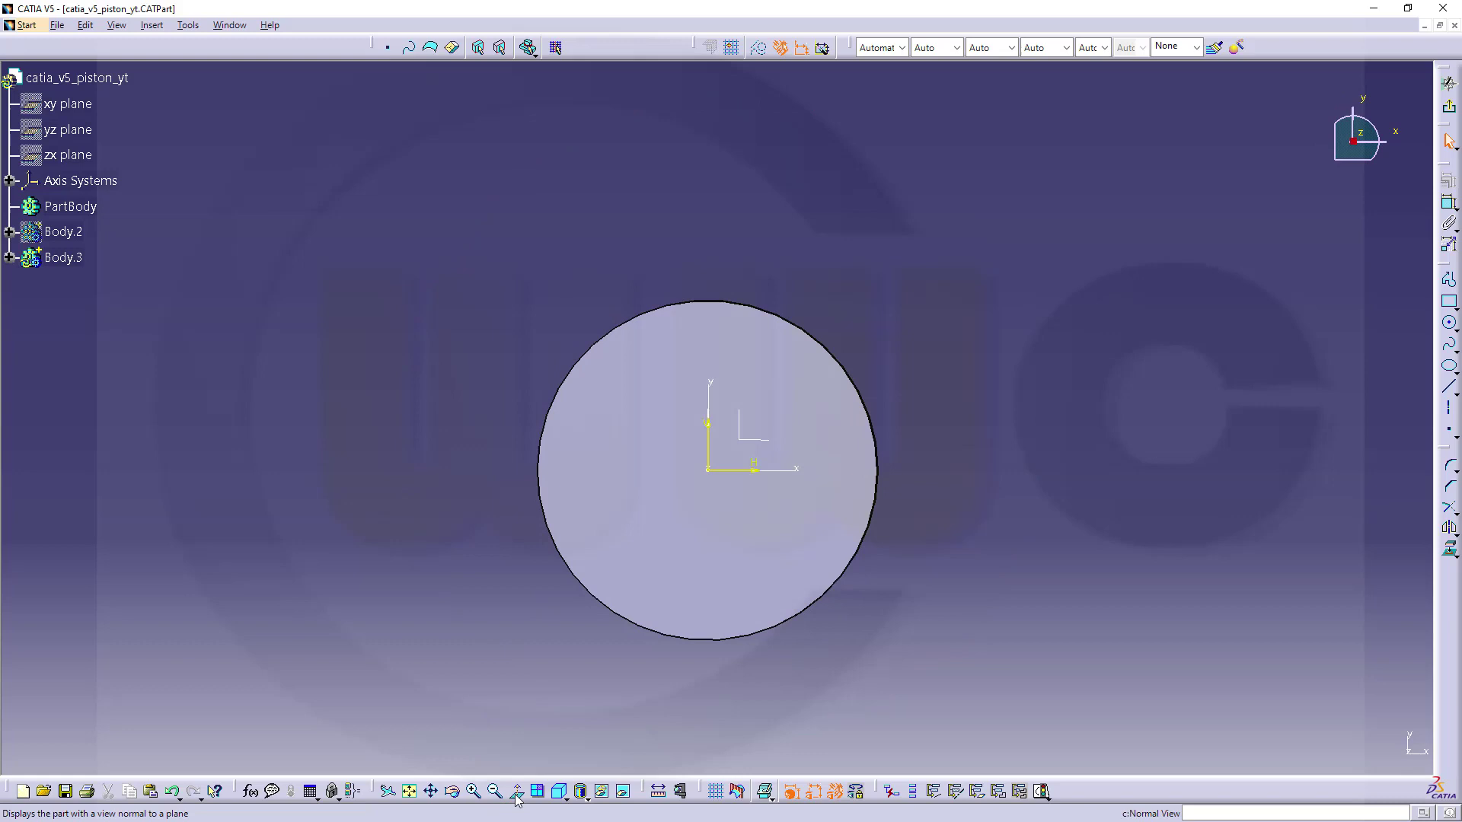
{"action": "left_click", "coordinate": [517, 794]}
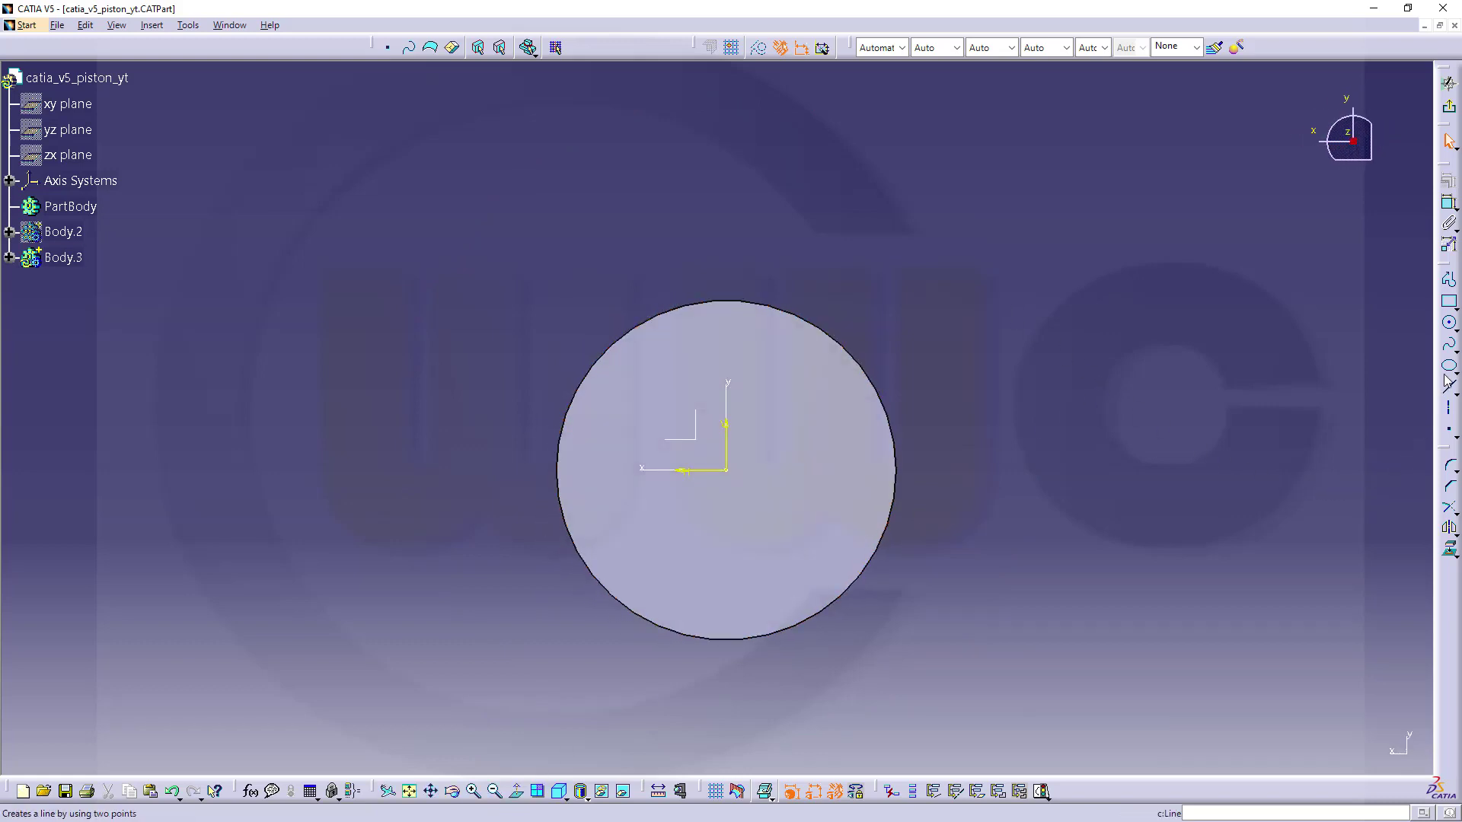
Draw a vertical elongated hole beside the disc
{"action": "left_click", "coordinate": [1456, 307]}
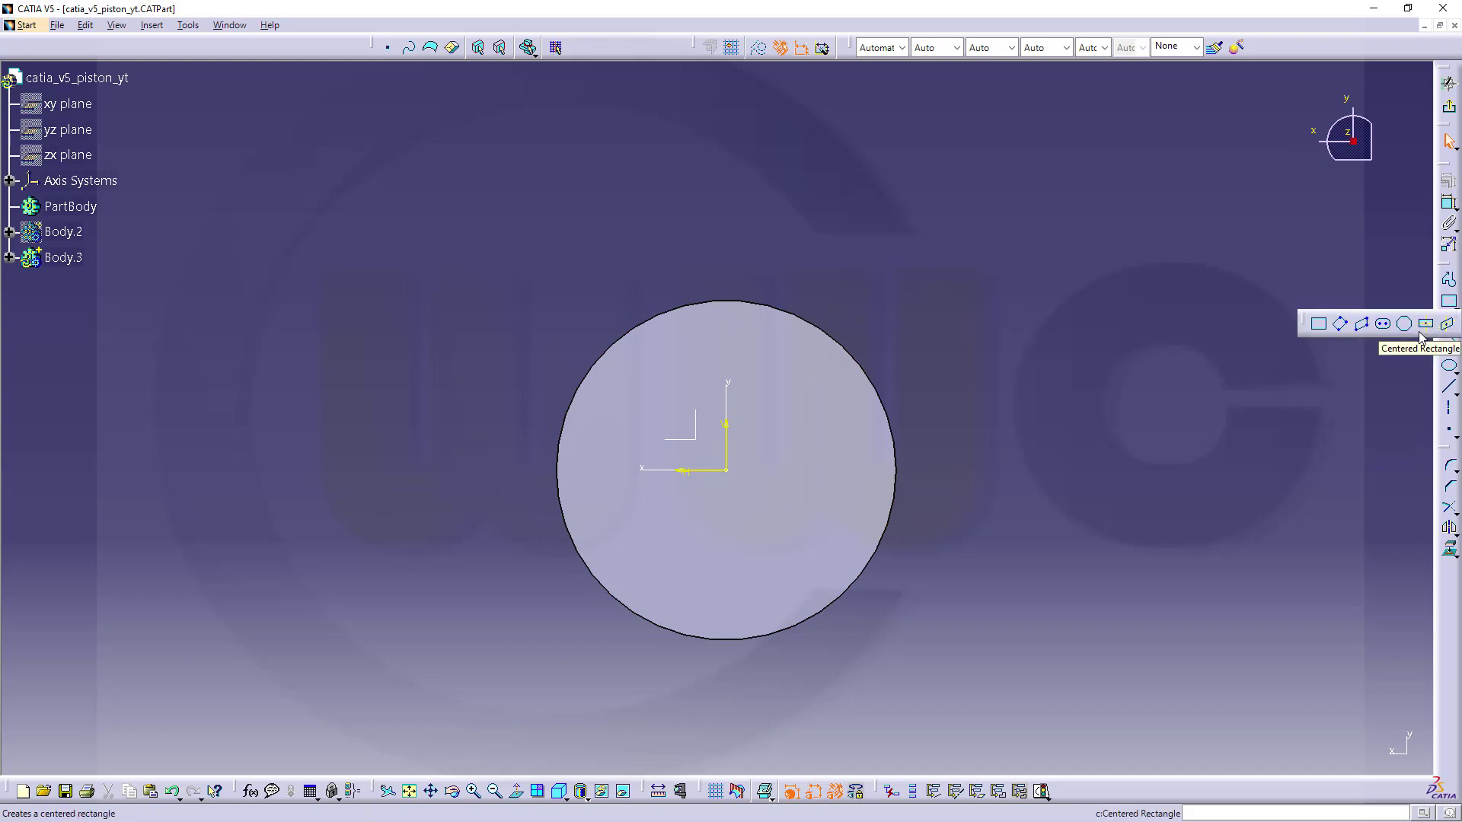
{"action": "left_click", "coordinate": [1385, 326]}
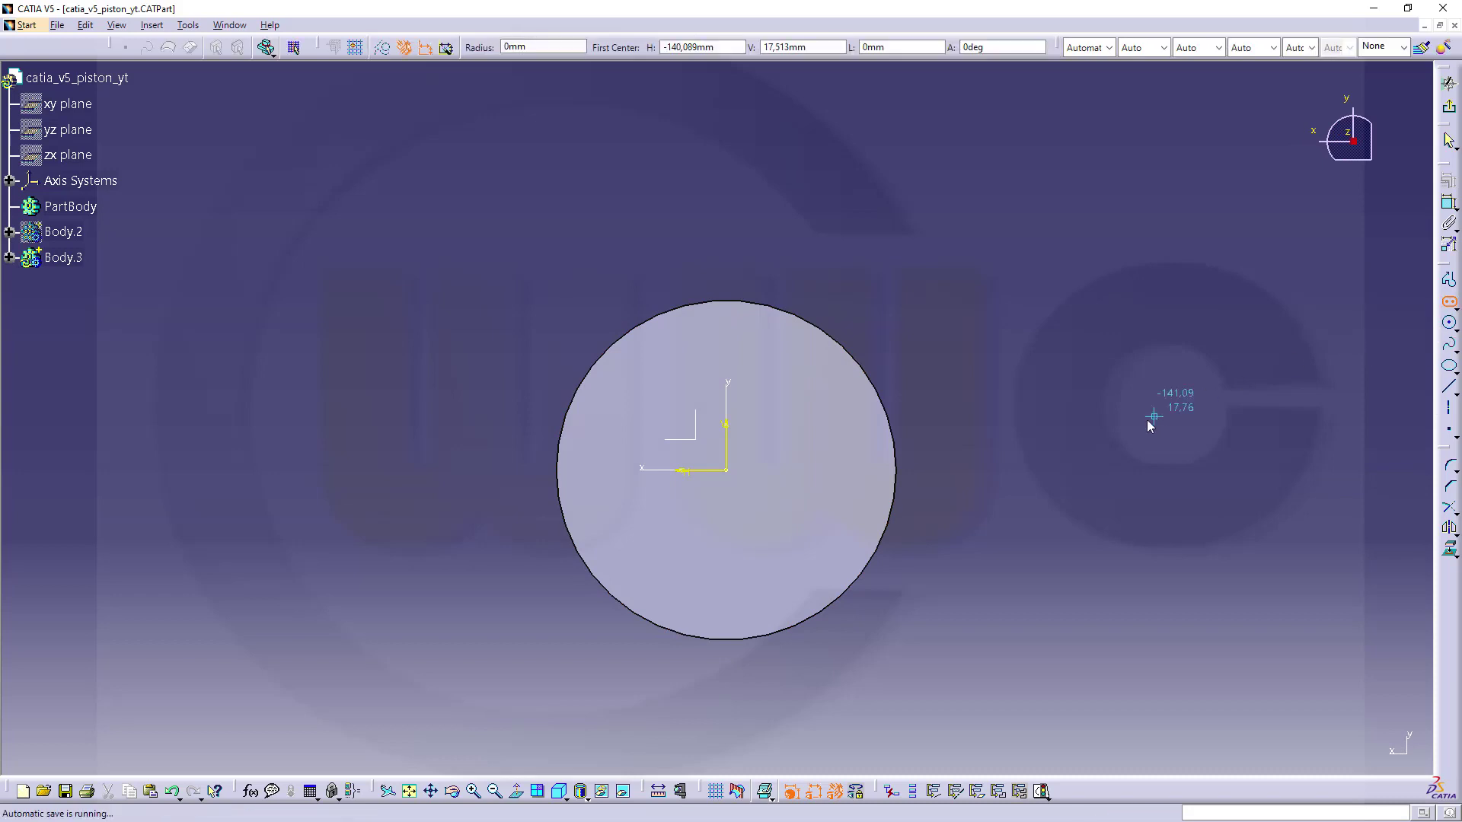
{"action": "left_click", "coordinate": [1026, 377]}
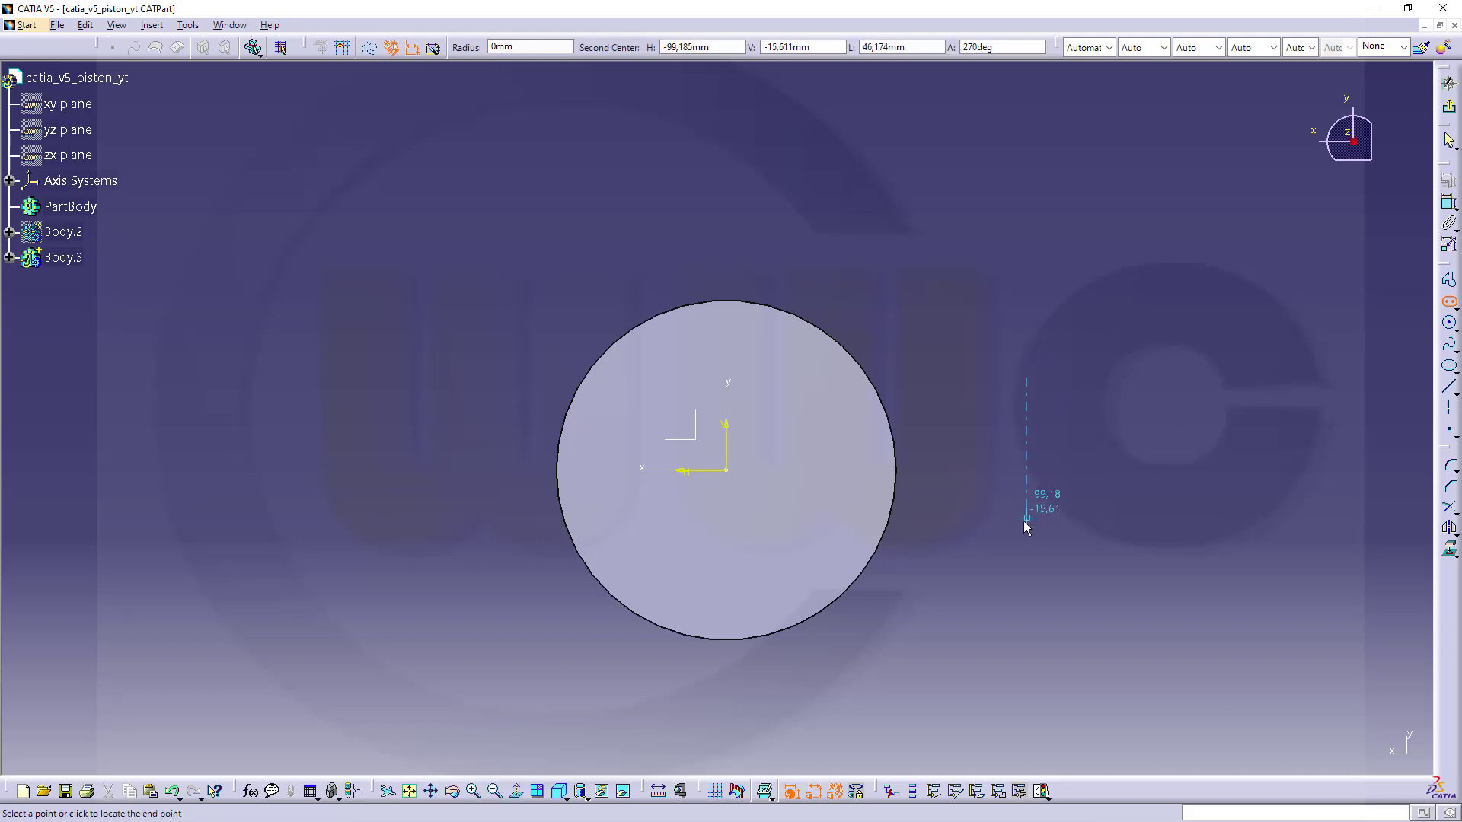
{"action": "left_click", "coordinate": [1027, 559]}
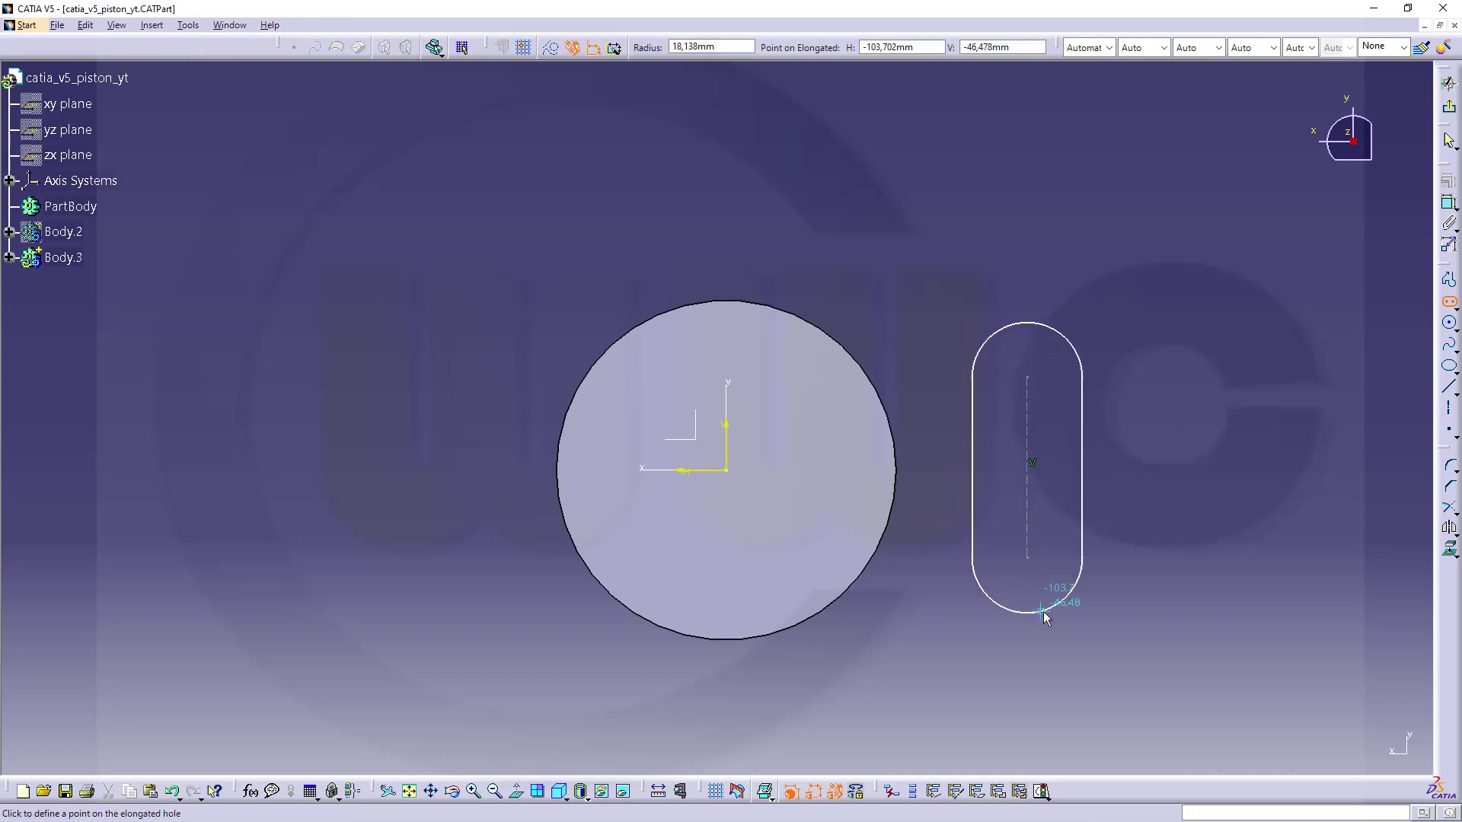
{"action": "left_click", "coordinate": [1052, 605]}
Constrain the slot's radius to 25 and its centre-line length to 55
{"action": "left_click", "coordinate": [1449, 203]}
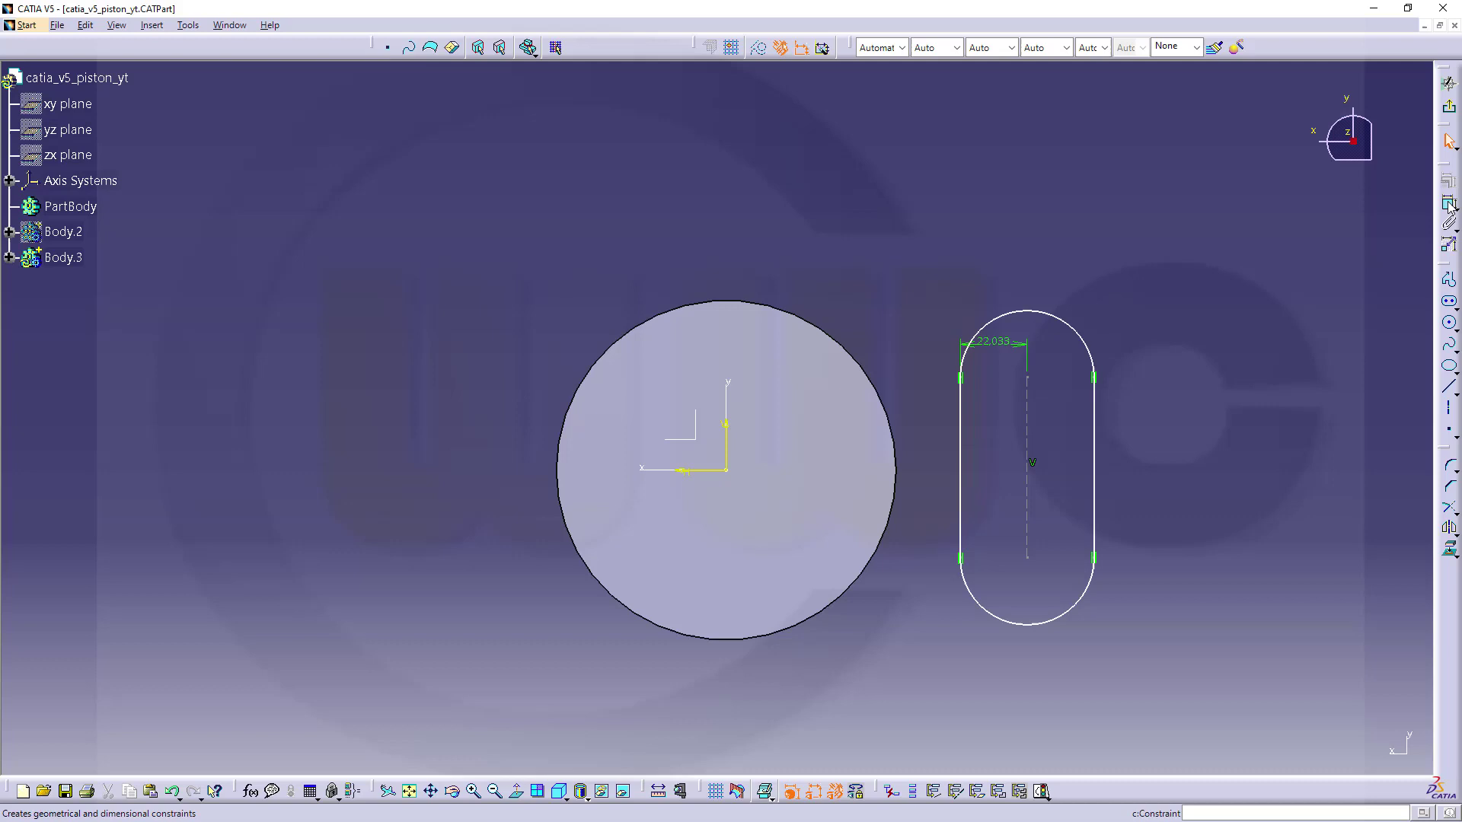
{"action": "double_click", "coordinate": [999, 341]}
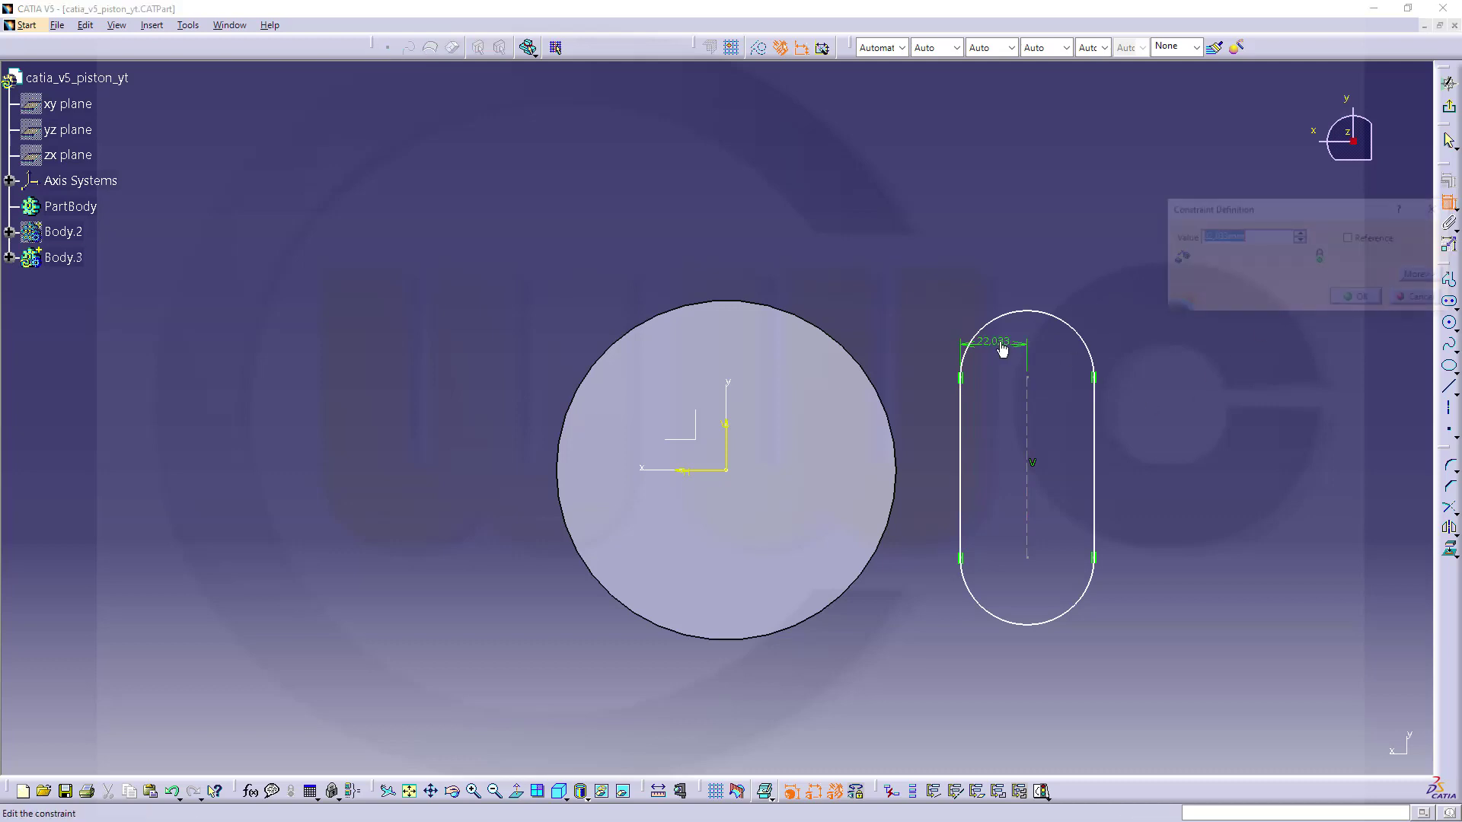
{"action": "type", "text": "25"}
{"action": "key", "text": "Return"}
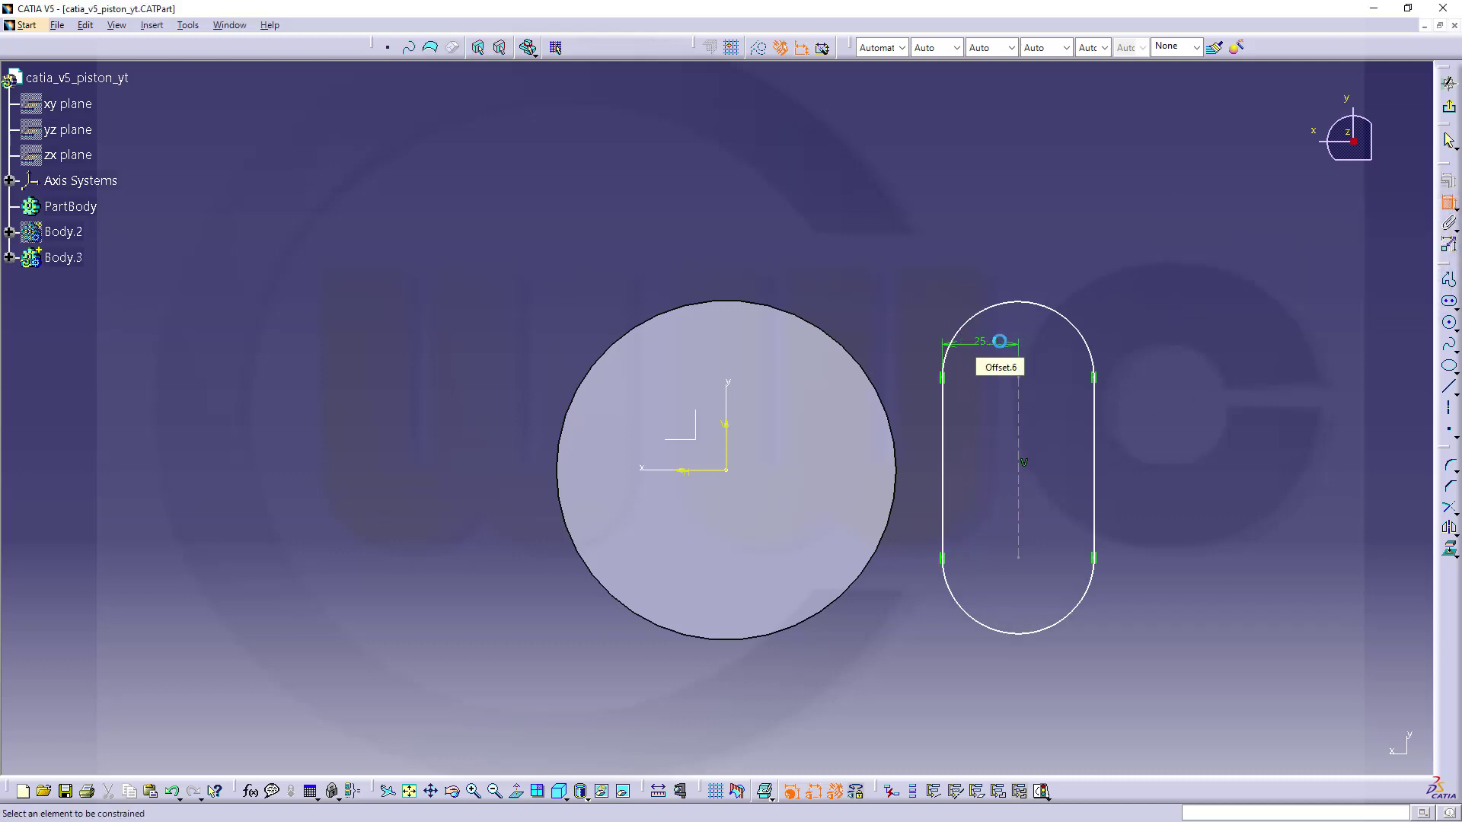
{"action": "left_click", "coordinate": [1020, 418]}
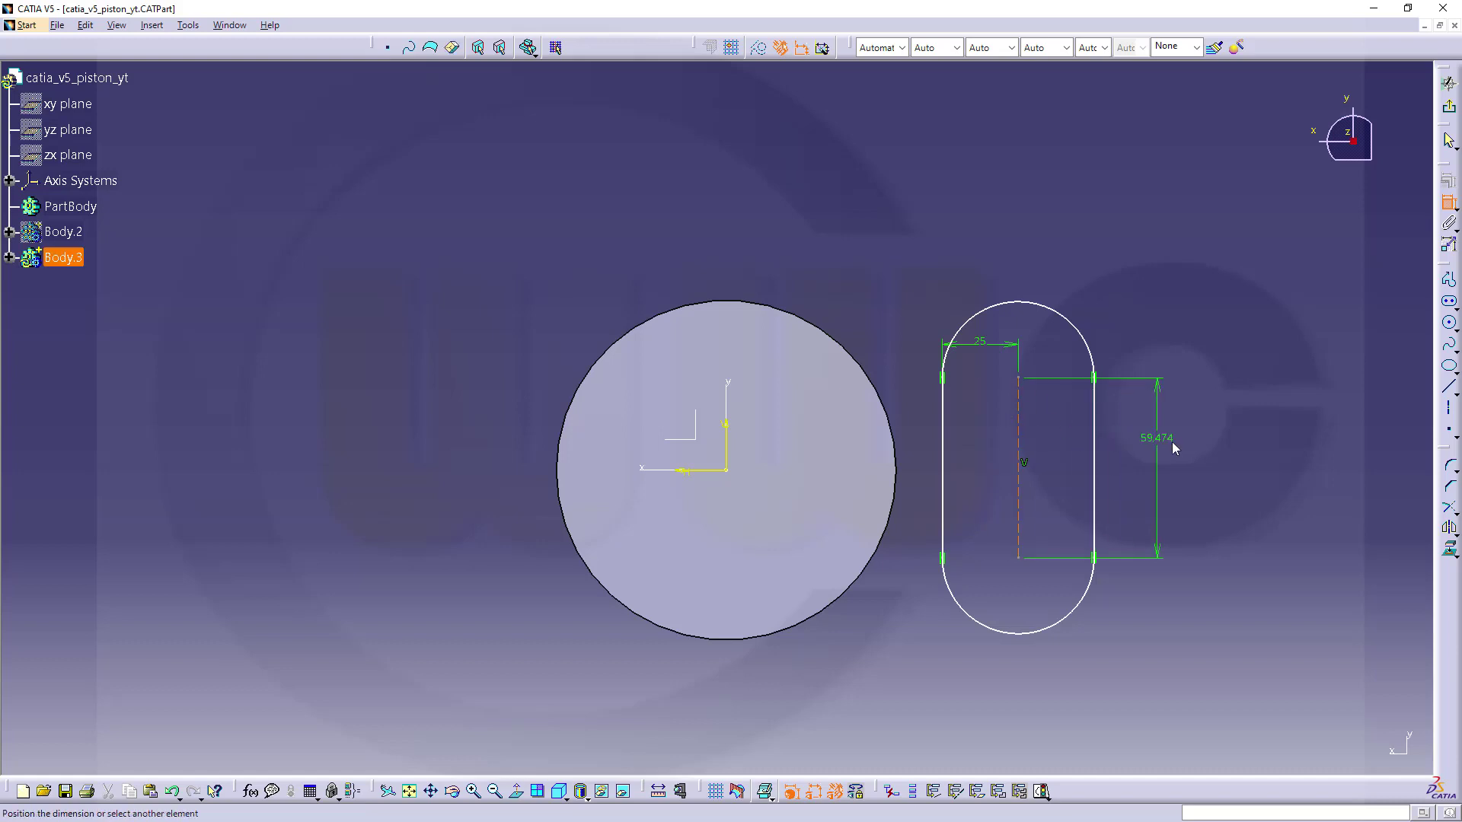
{"action": "left_click", "coordinate": [1164, 485]}
{"action": "double_click", "coordinate": [1163, 478]}
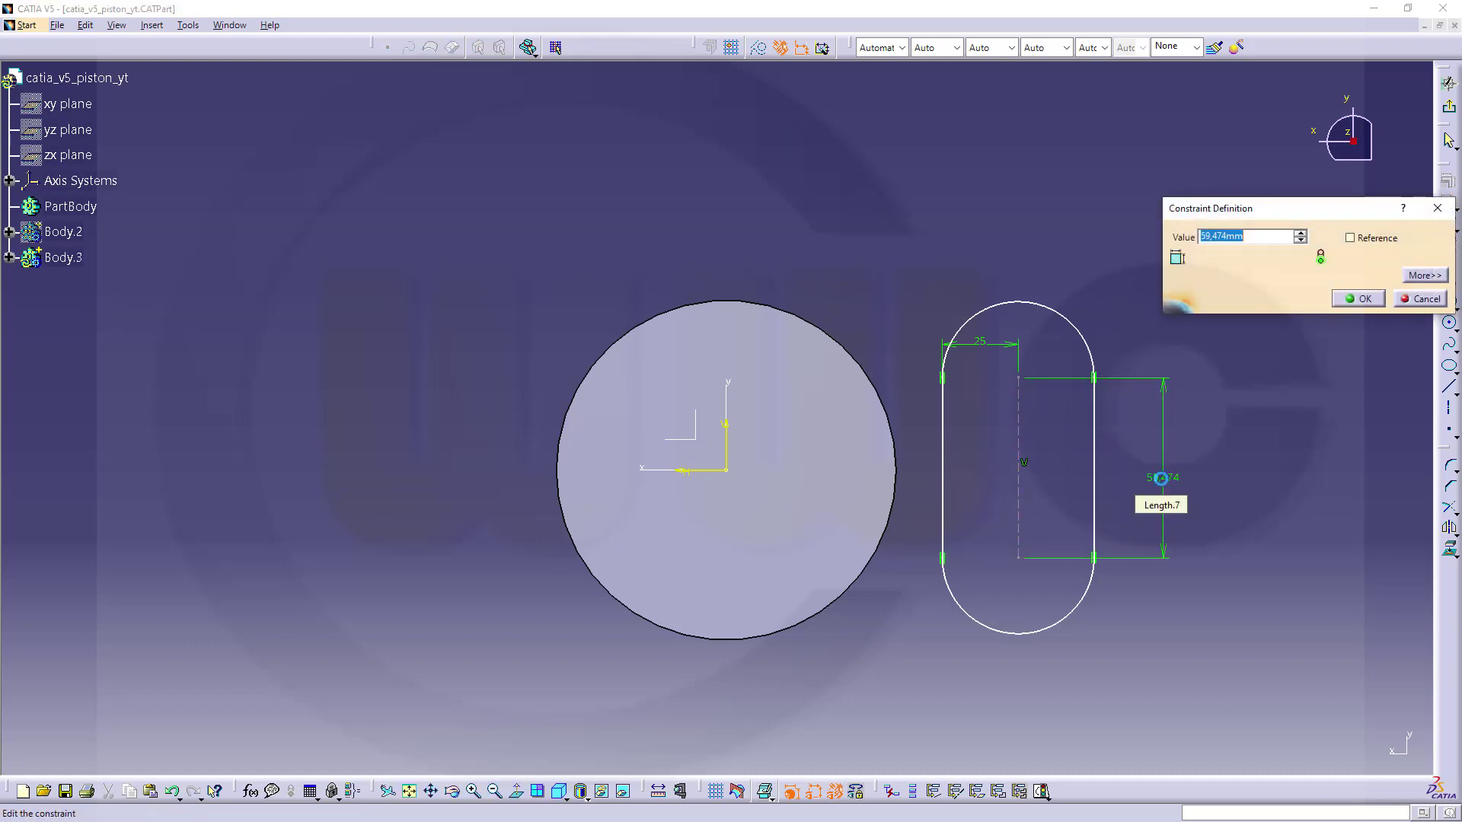
{"action": "type", "text": "55"}
{"action": "key", "text": "Return"}
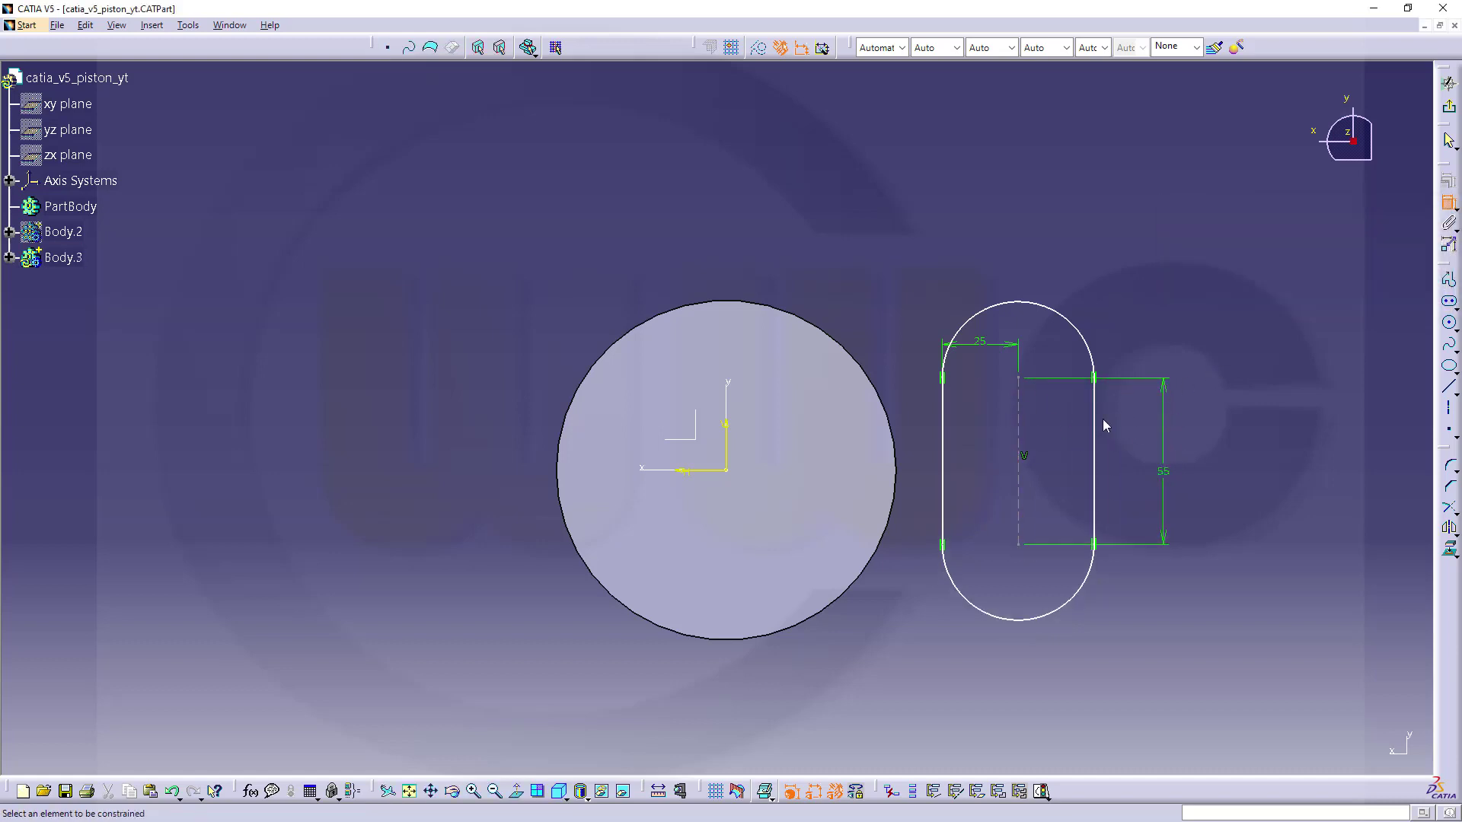
Make the slot's centre line coincident with the vertical axis
{"action": "left_click", "coordinate": [1020, 420]}
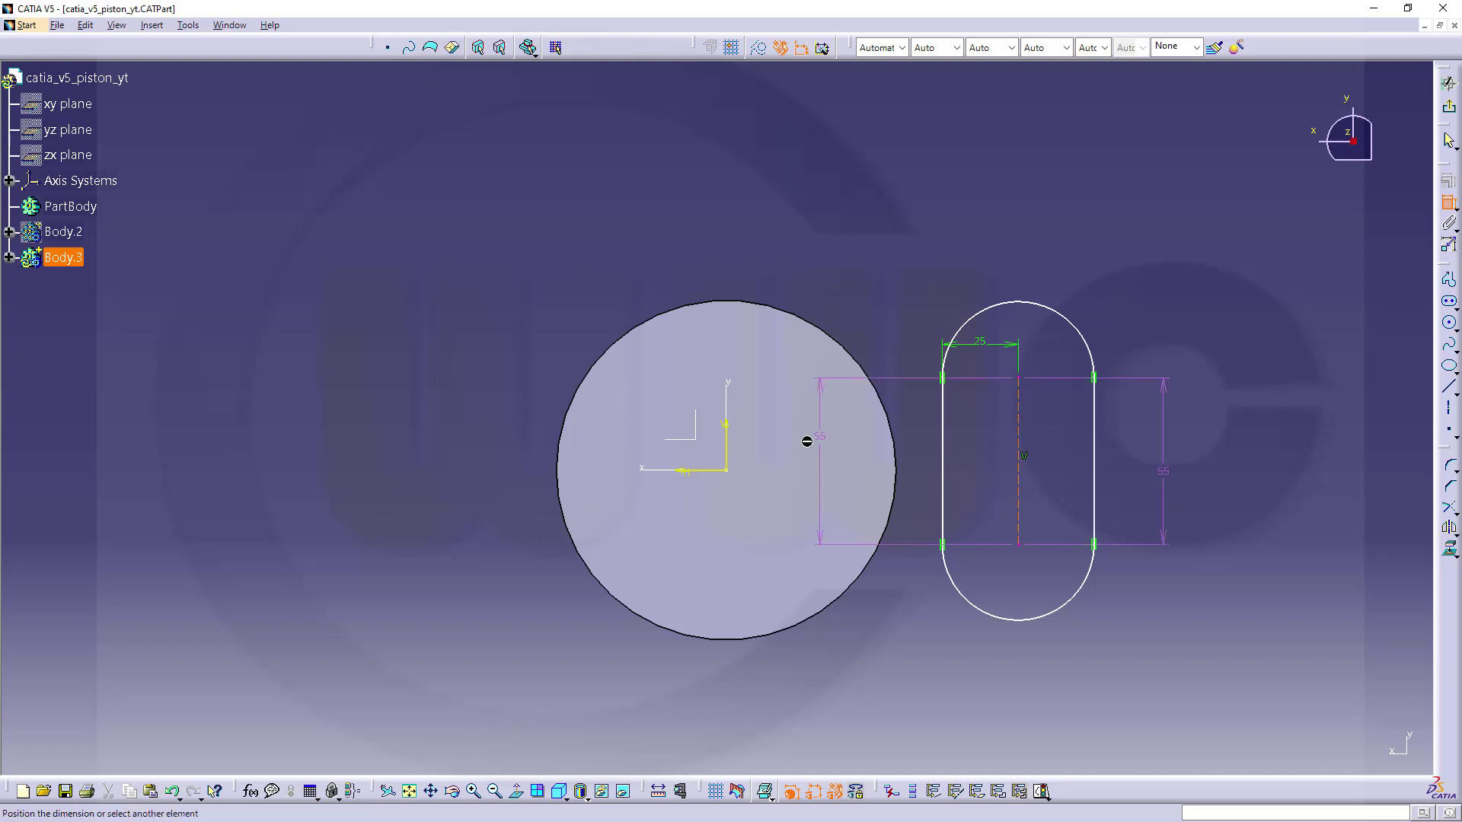
{"action": "left_click", "coordinate": [720, 427]}
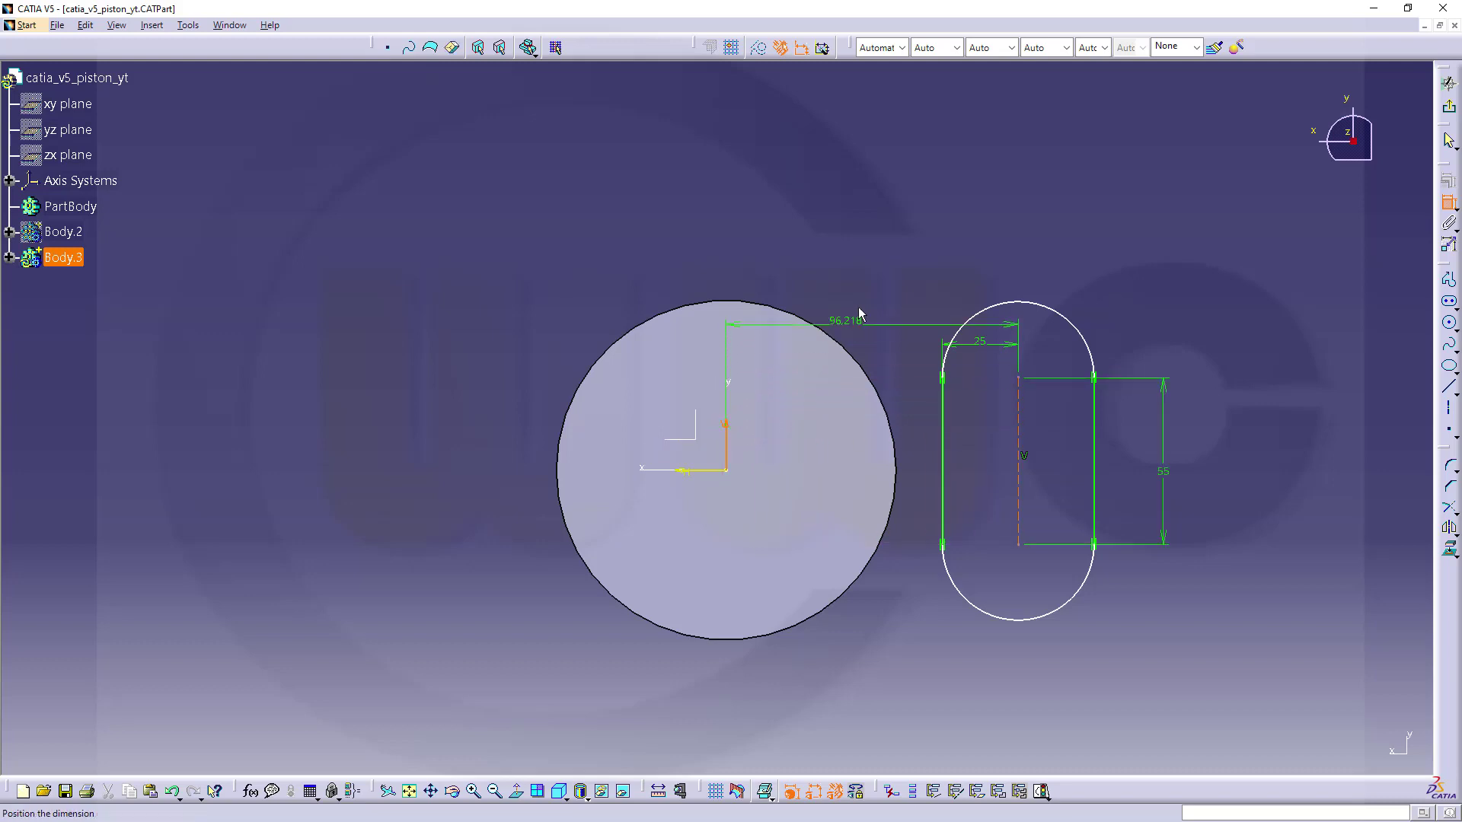
{"action": "right_click", "coordinate": [868, 285]}
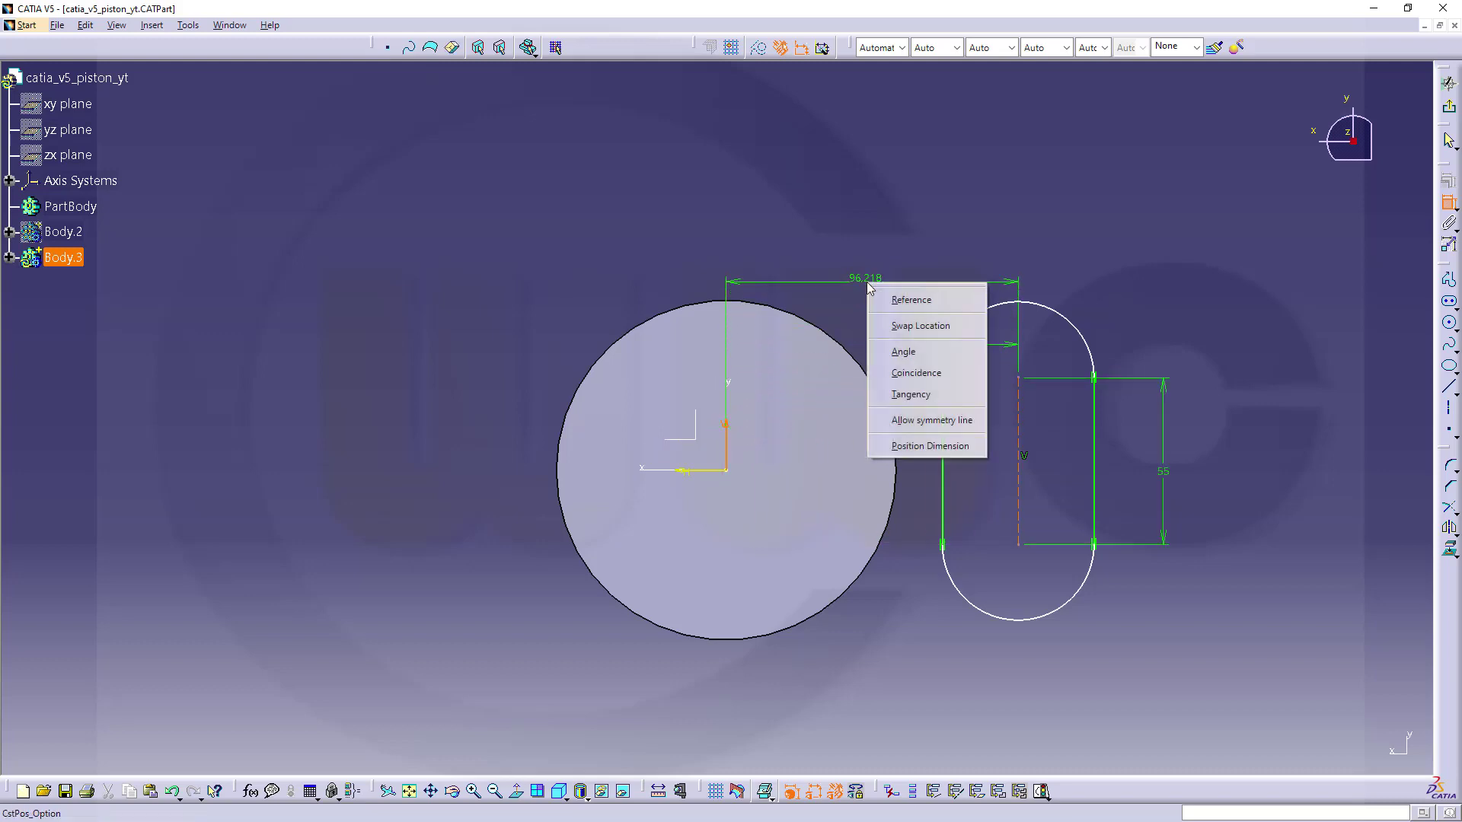
{"action": "left_click", "coordinate": [932, 373]}
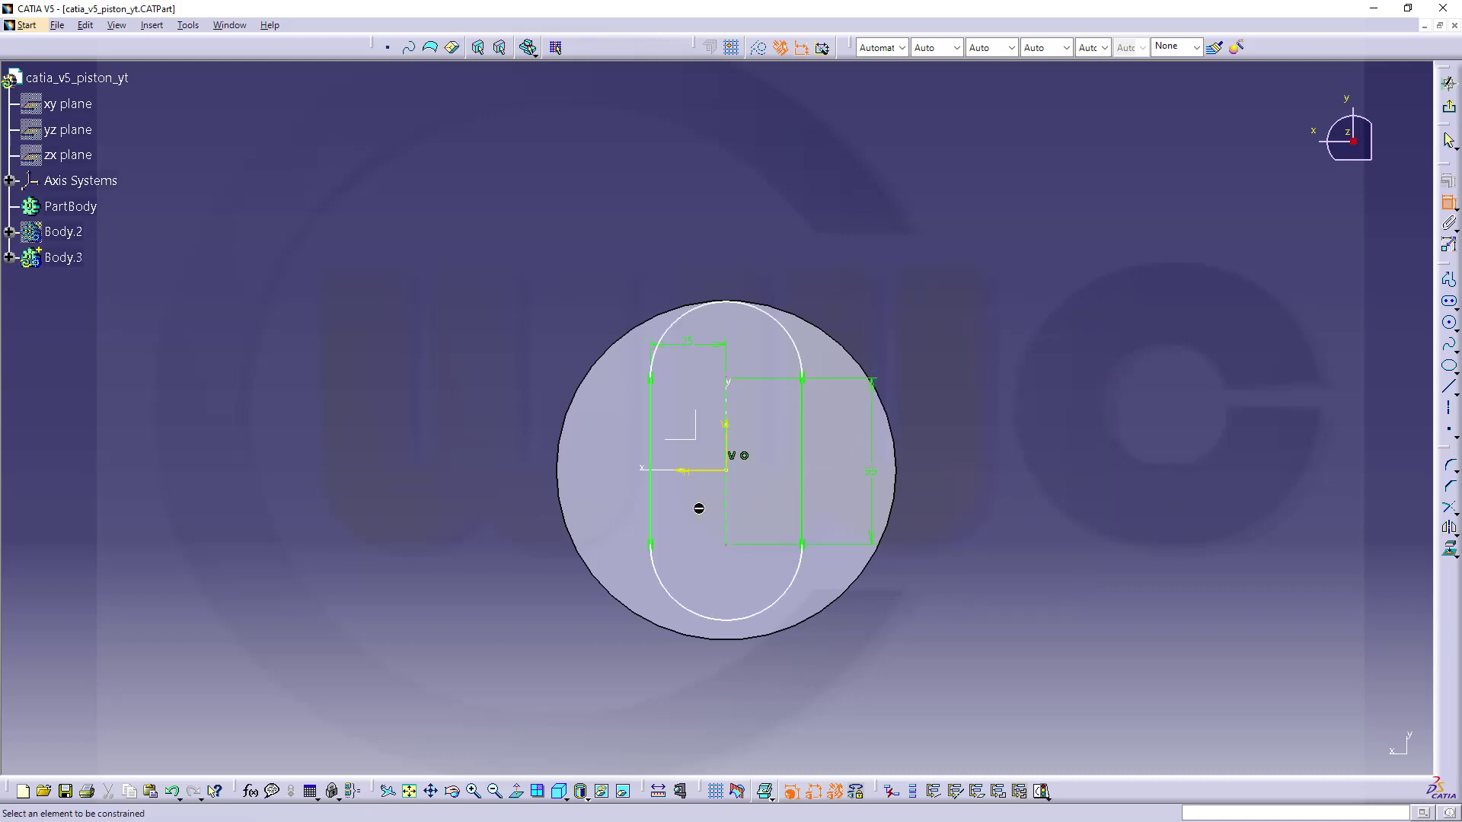
Make the slot's two centre points symmetric about the horizontal axis
{"action": "left_click", "coordinate": [727, 379]}
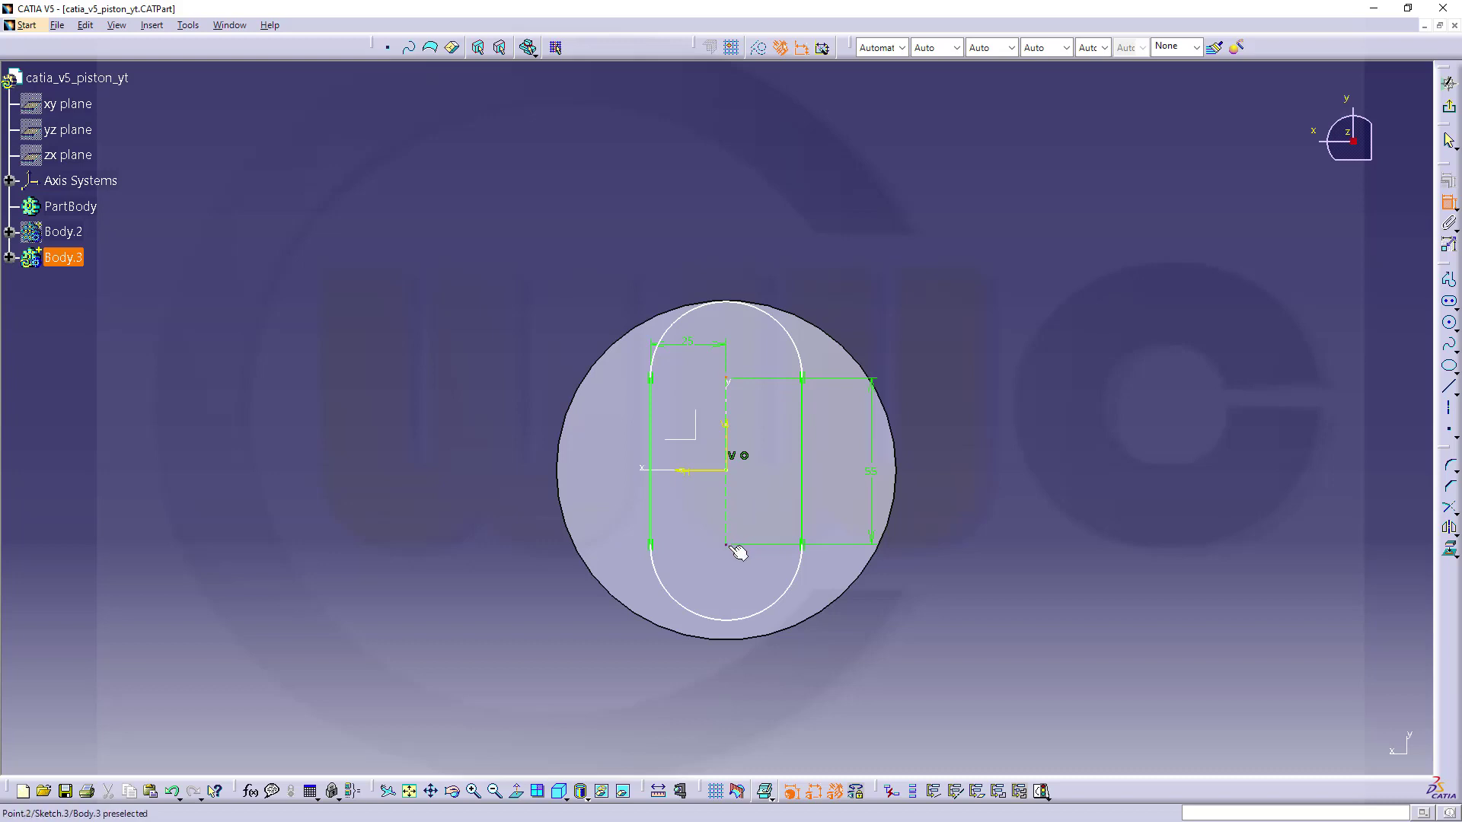
{"action": "left_click", "coordinate": [729, 545]}
{"action": "right_click", "coordinate": [982, 444]}
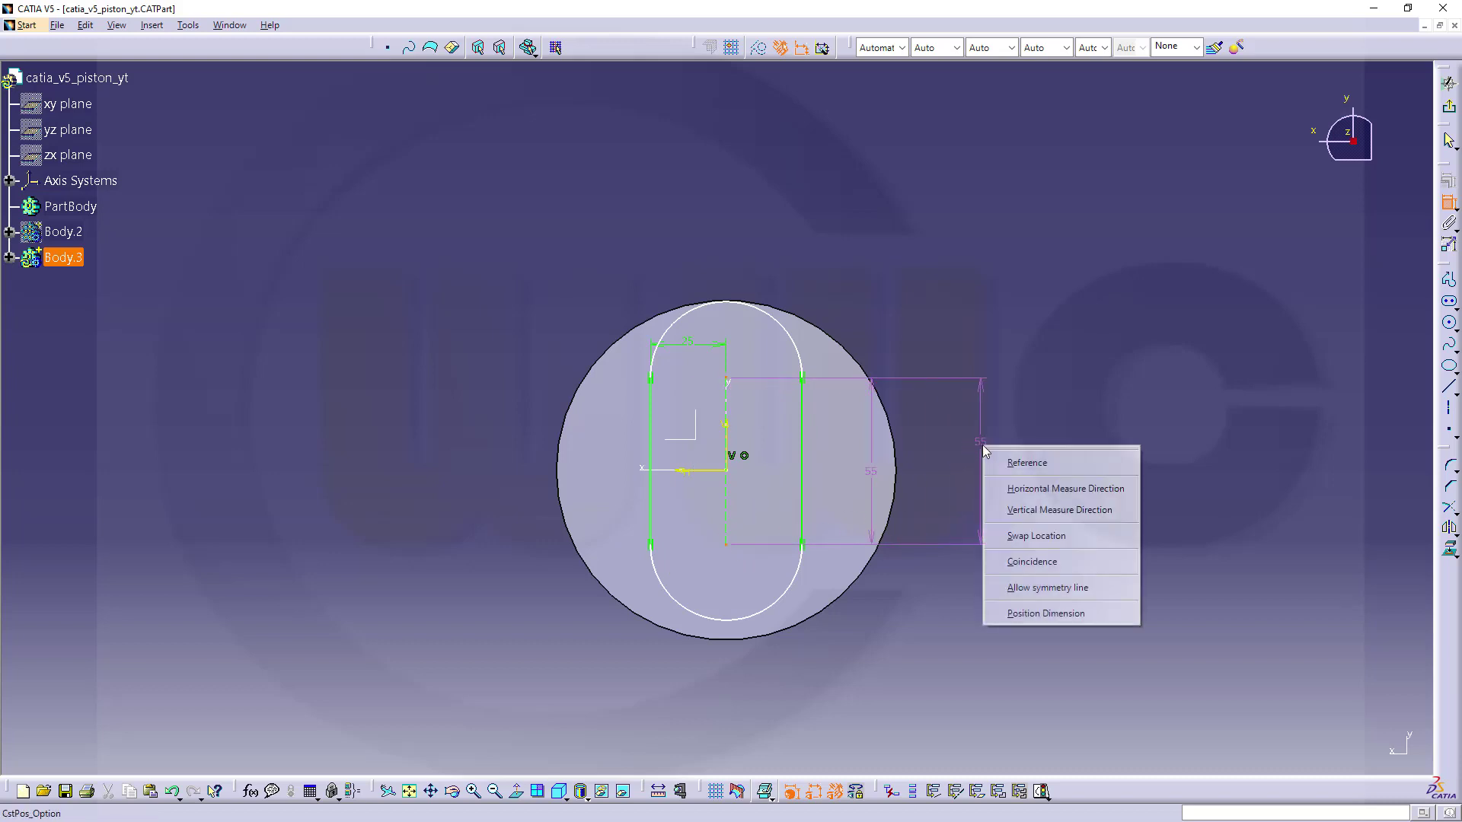
{"action": "left_click", "coordinate": [1047, 587]}
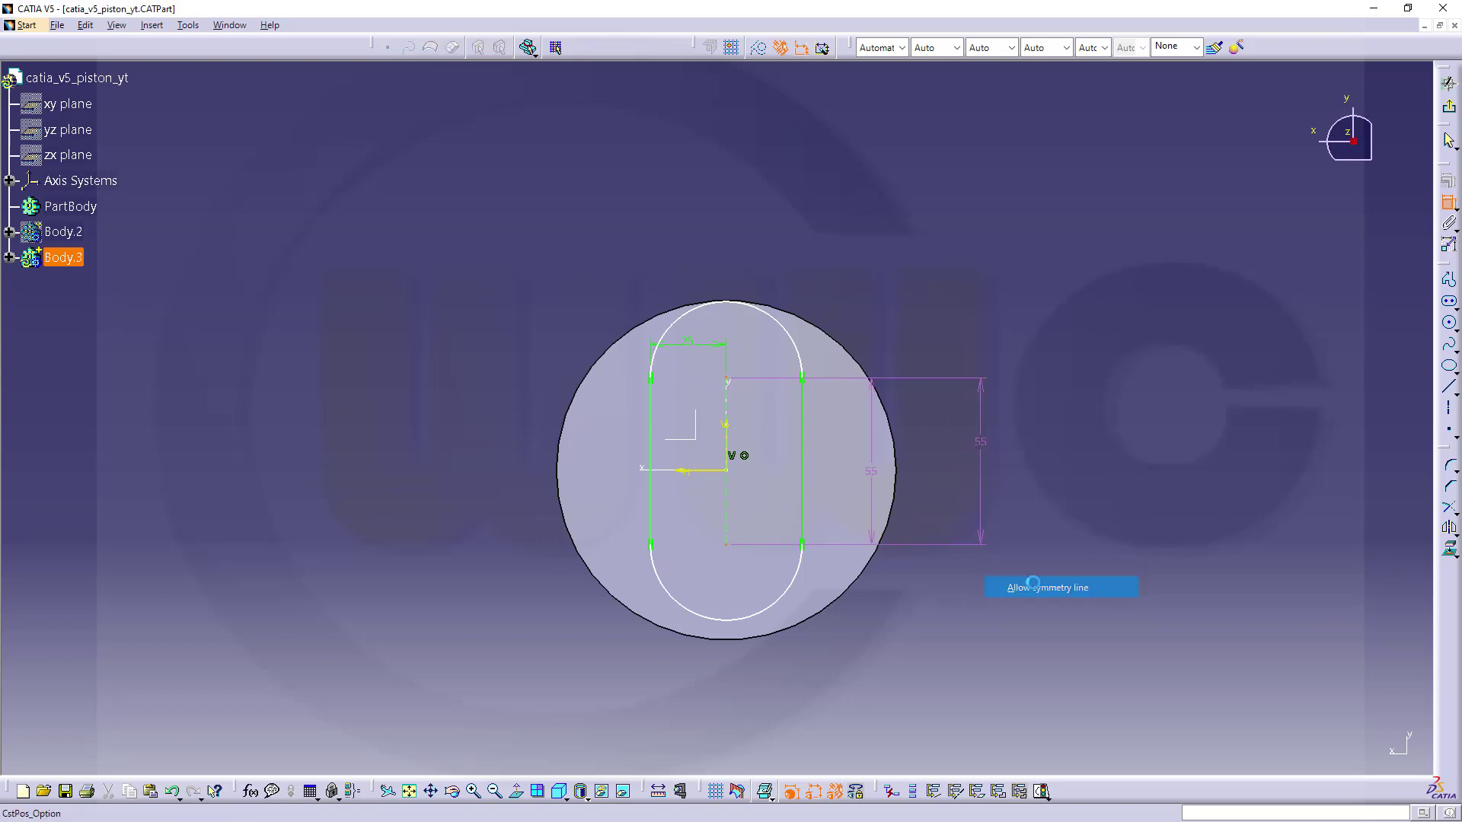
{"action": "left_click", "coordinate": [697, 471]}
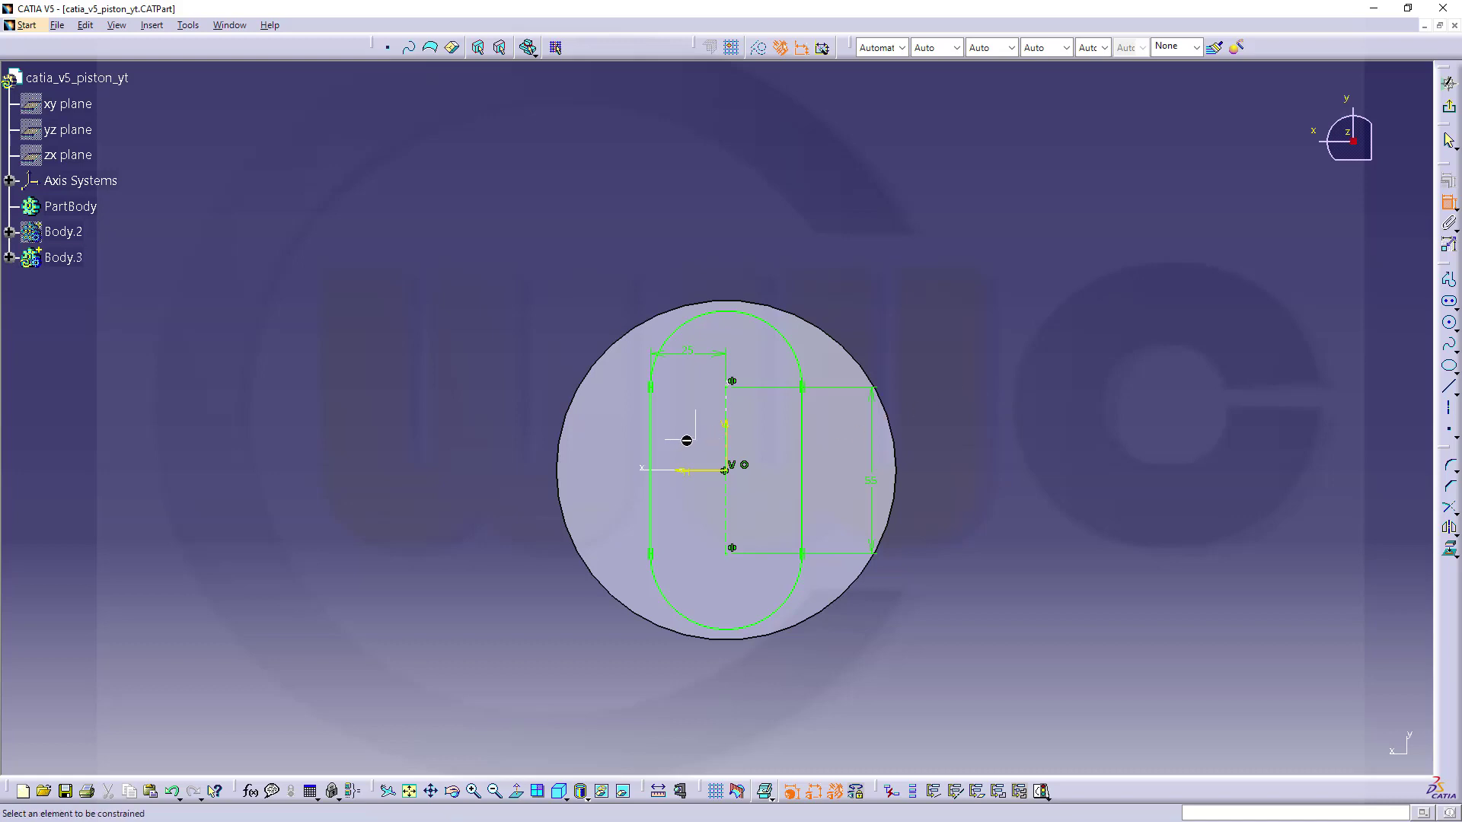
{"action": "left_click", "coordinate": [896, 442]}
Exit the sketch and pad Sketch.3 60 mm into a rounded block
{"action": "left_click", "coordinate": [1449, 107]}
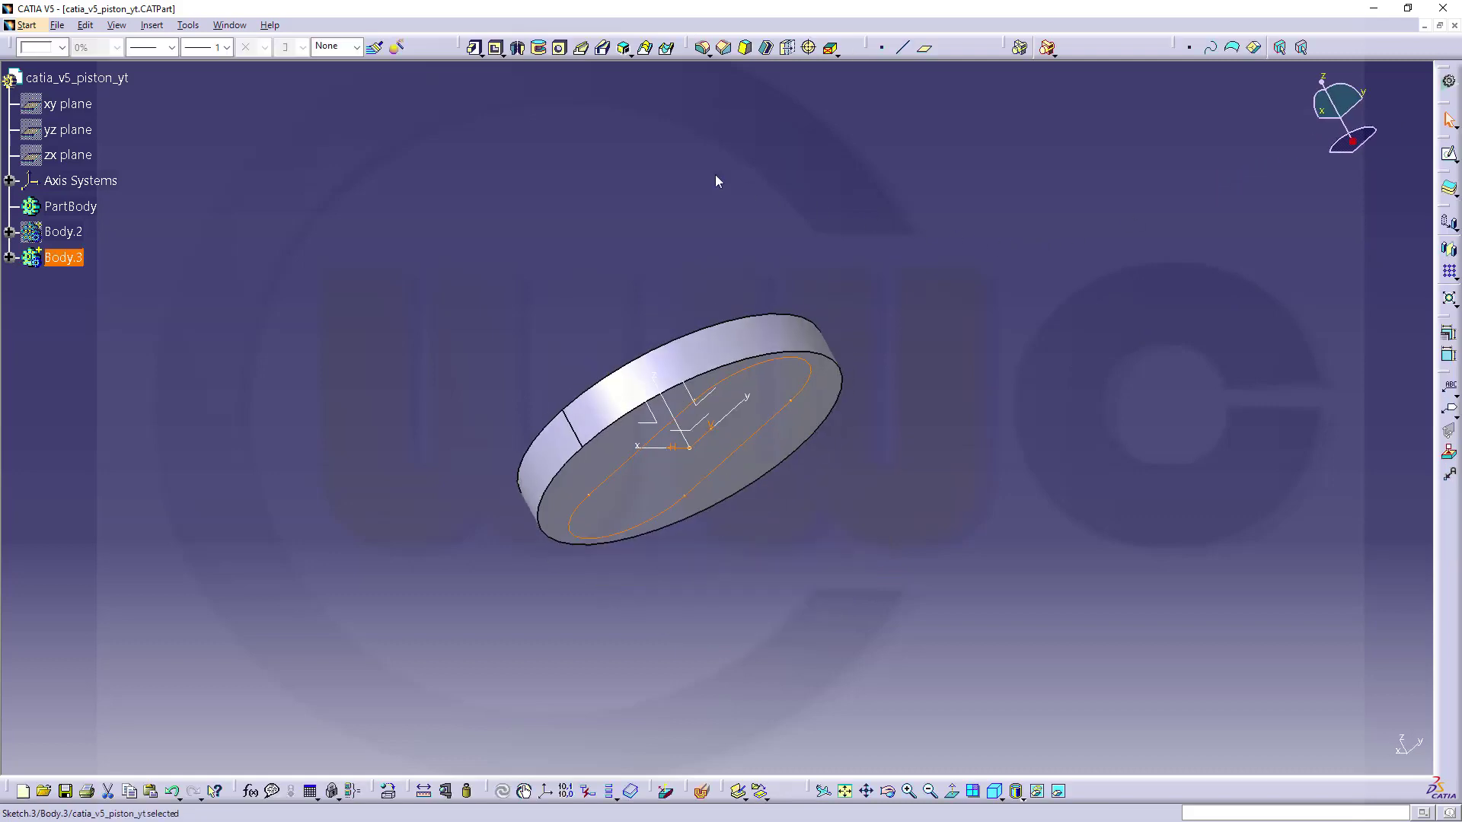
{"action": "left_click", "coordinate": [475, 48]}
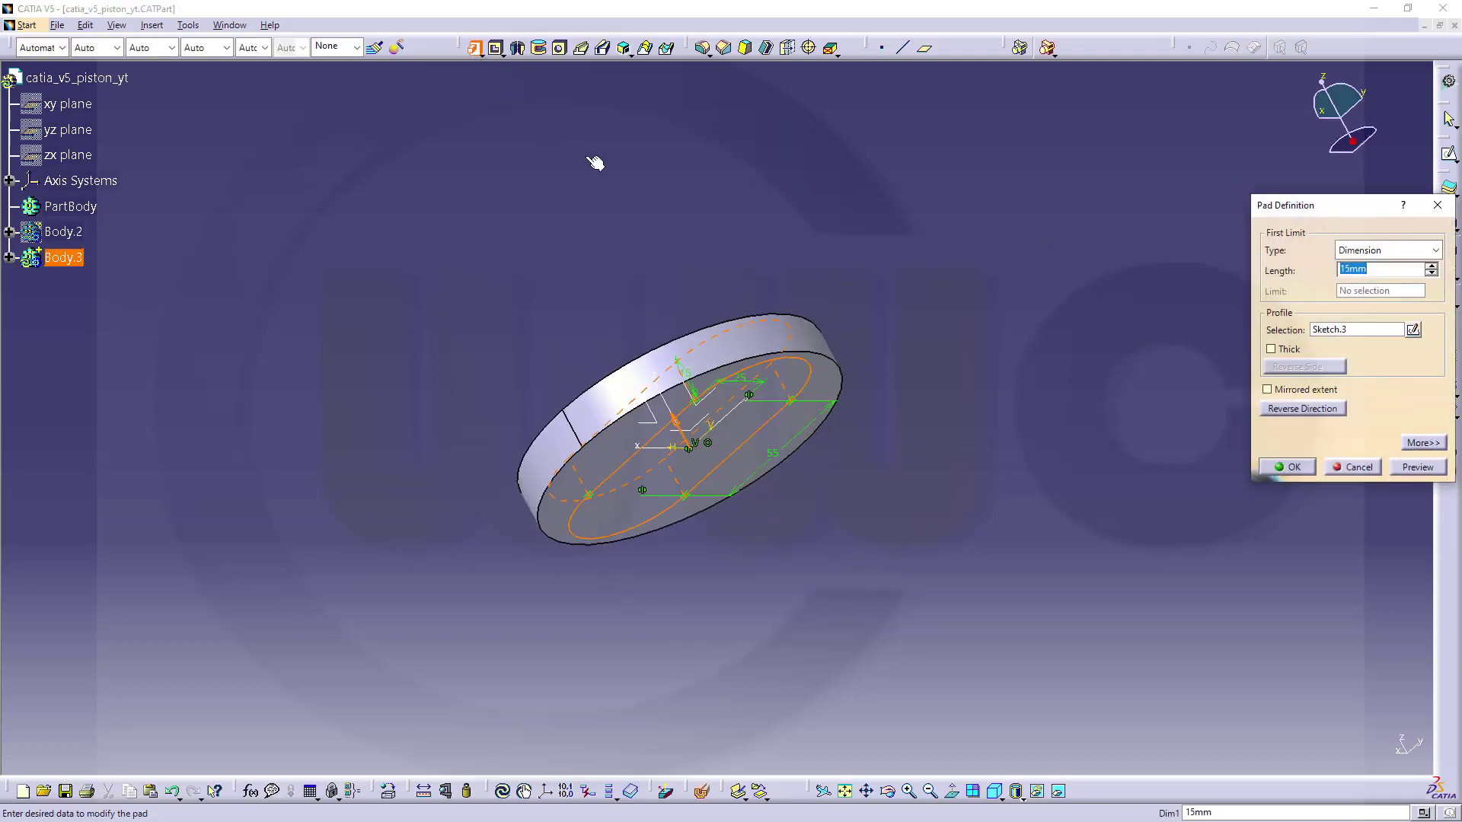
{"action": "middle_click_drag", "start_coordinate": [782, 290], "coordinate": [813, 268]}
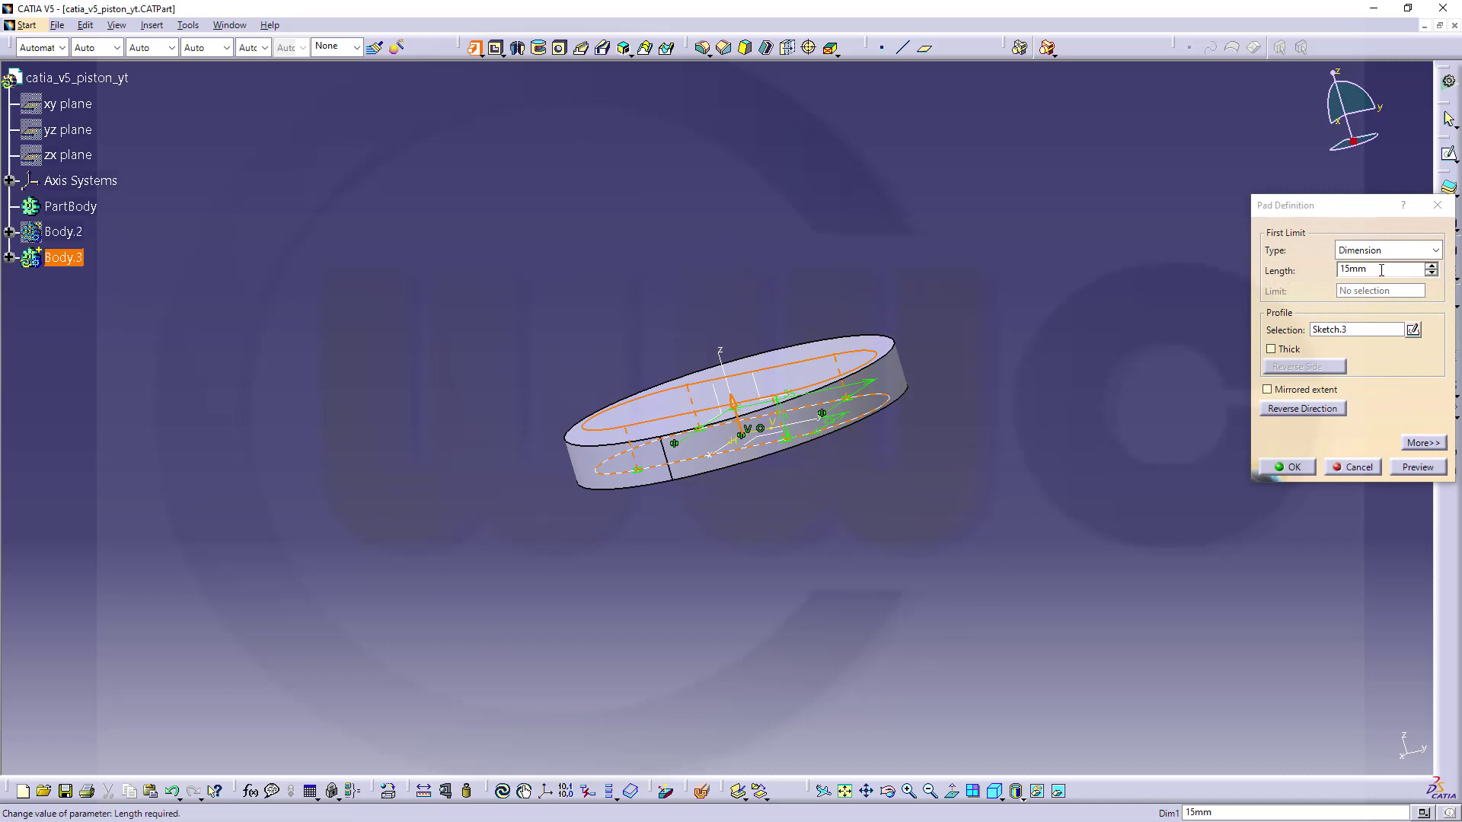
{"action": "left_click", "coordinate": [1294, 275]}
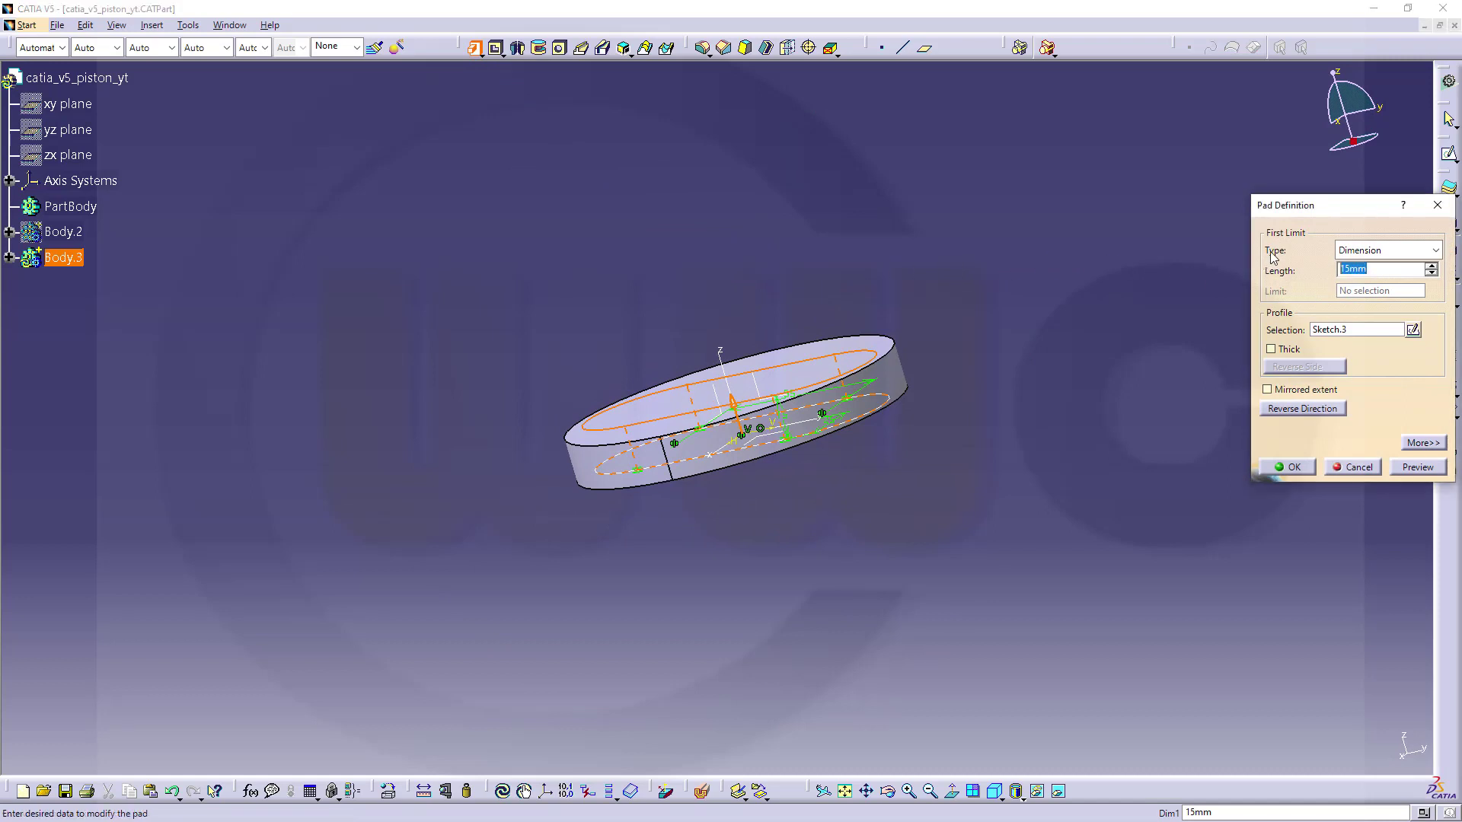
{"action": "type", "text": "60"}
{"action": "key", "text": "Return"}
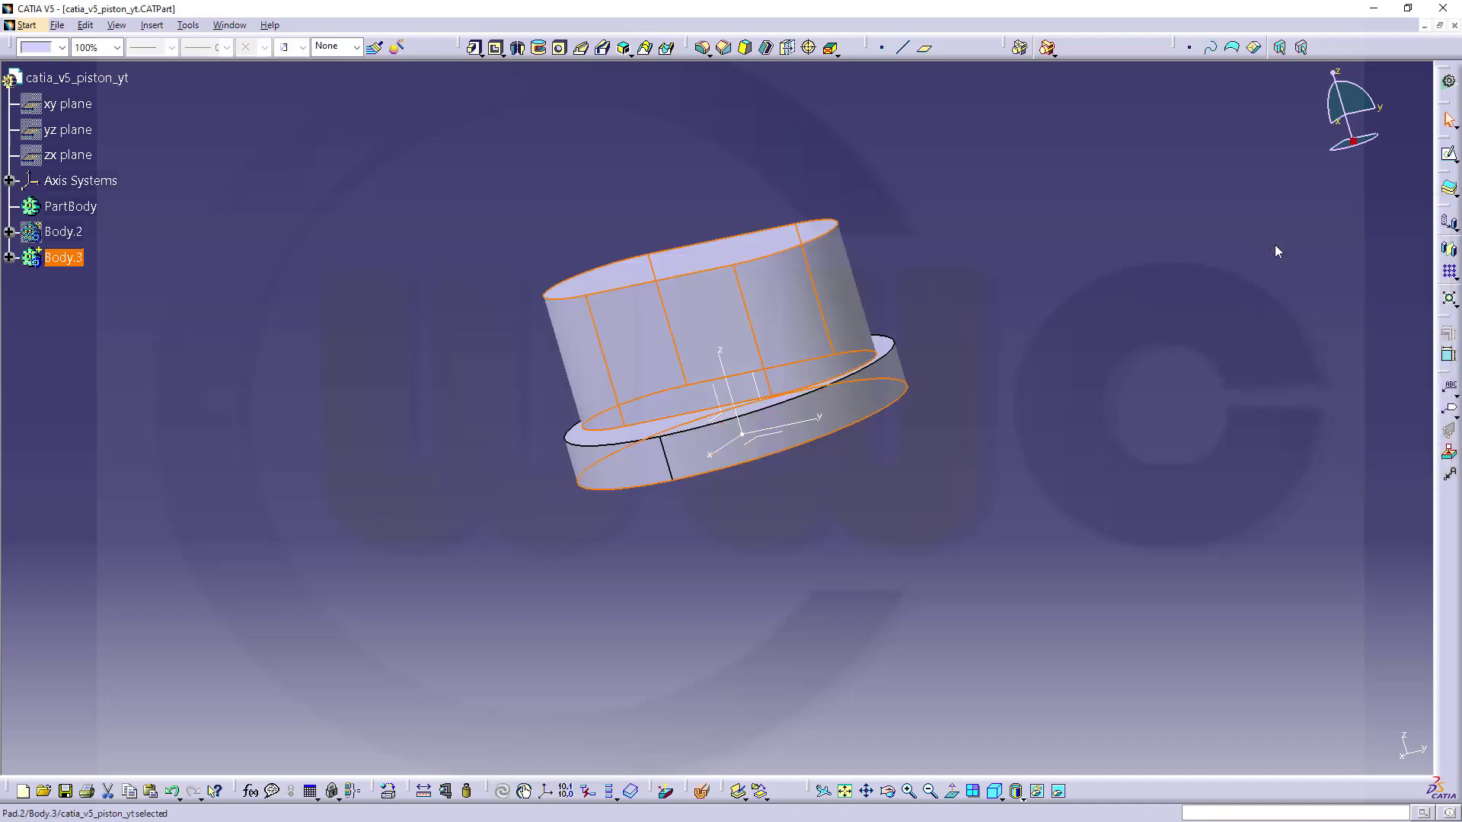
{"action": "middle_click_drag", "start_coordinate": [1009, 324], "coordinate": [1033, 415]}
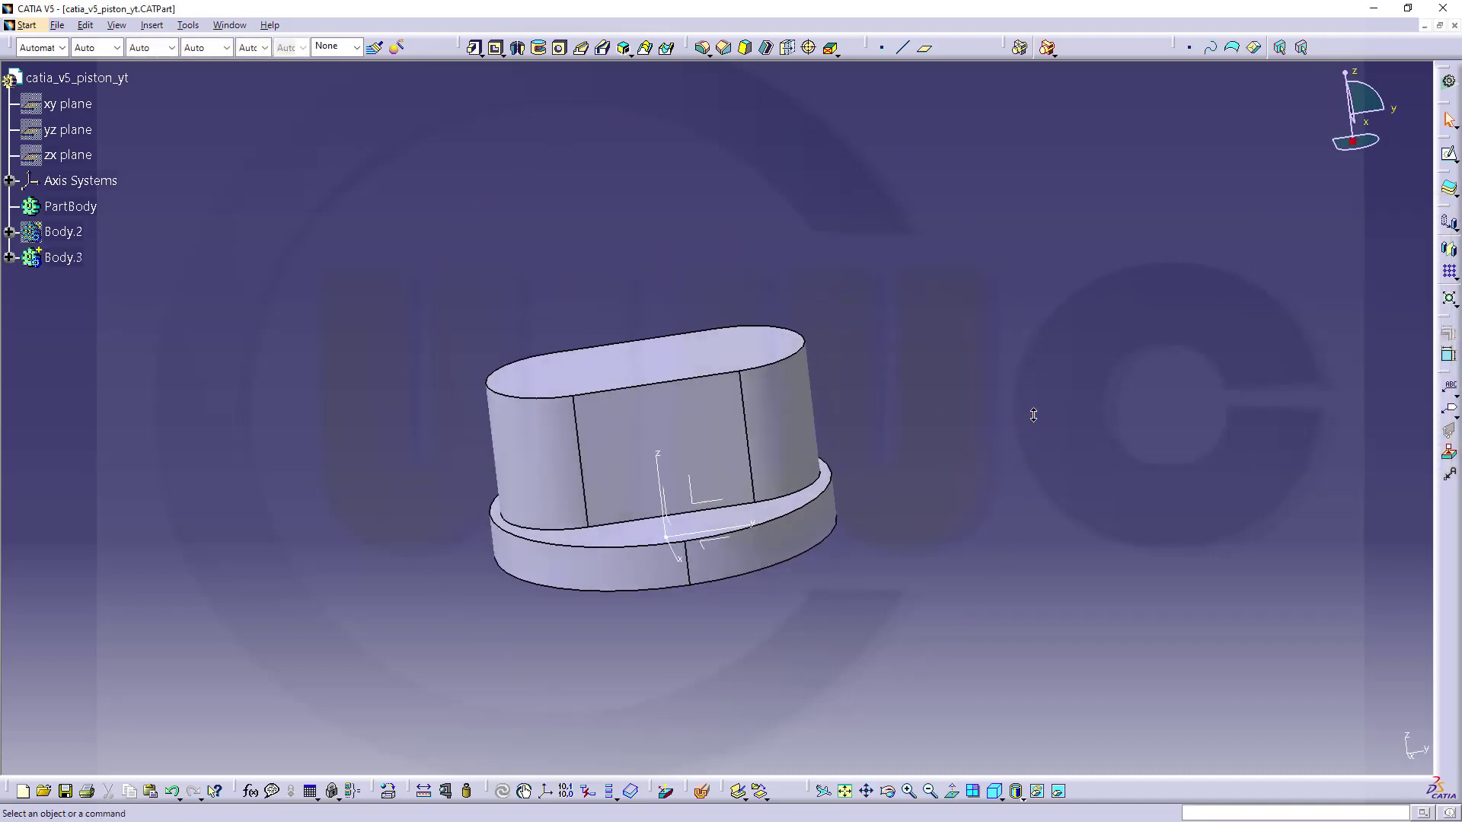
Start a sketch on the YZ plane and draw a circle of 15 mm diameter
{"action": "left_click", "coordinate": [709, 506]}
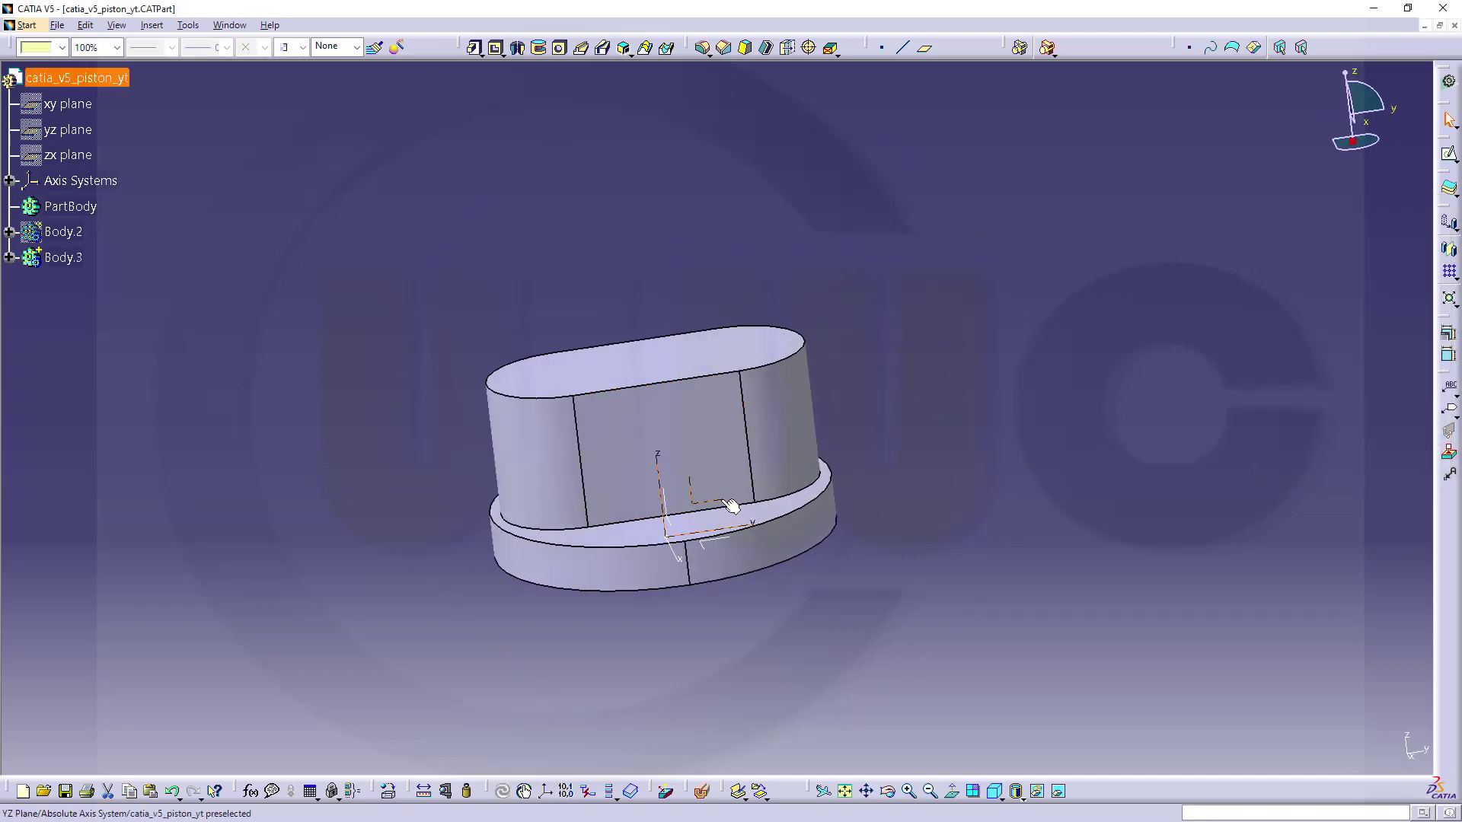
{"action": "left_click", "coordinate": [1450, 157]}
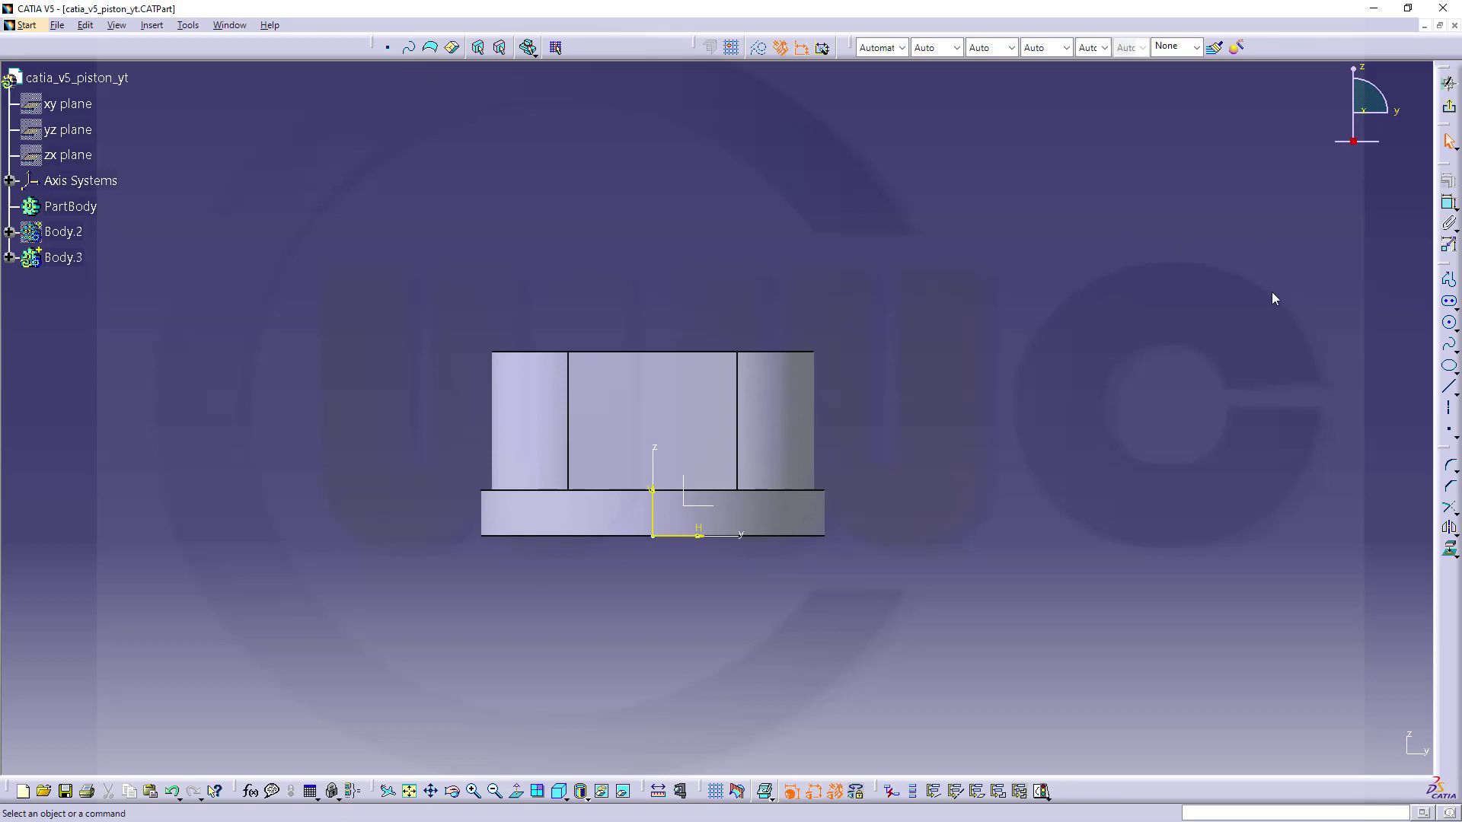
{"action": "left_click", "coordinate": [1449, 323]}
{"action": "left_click", "coordinate": [1002, 431]}
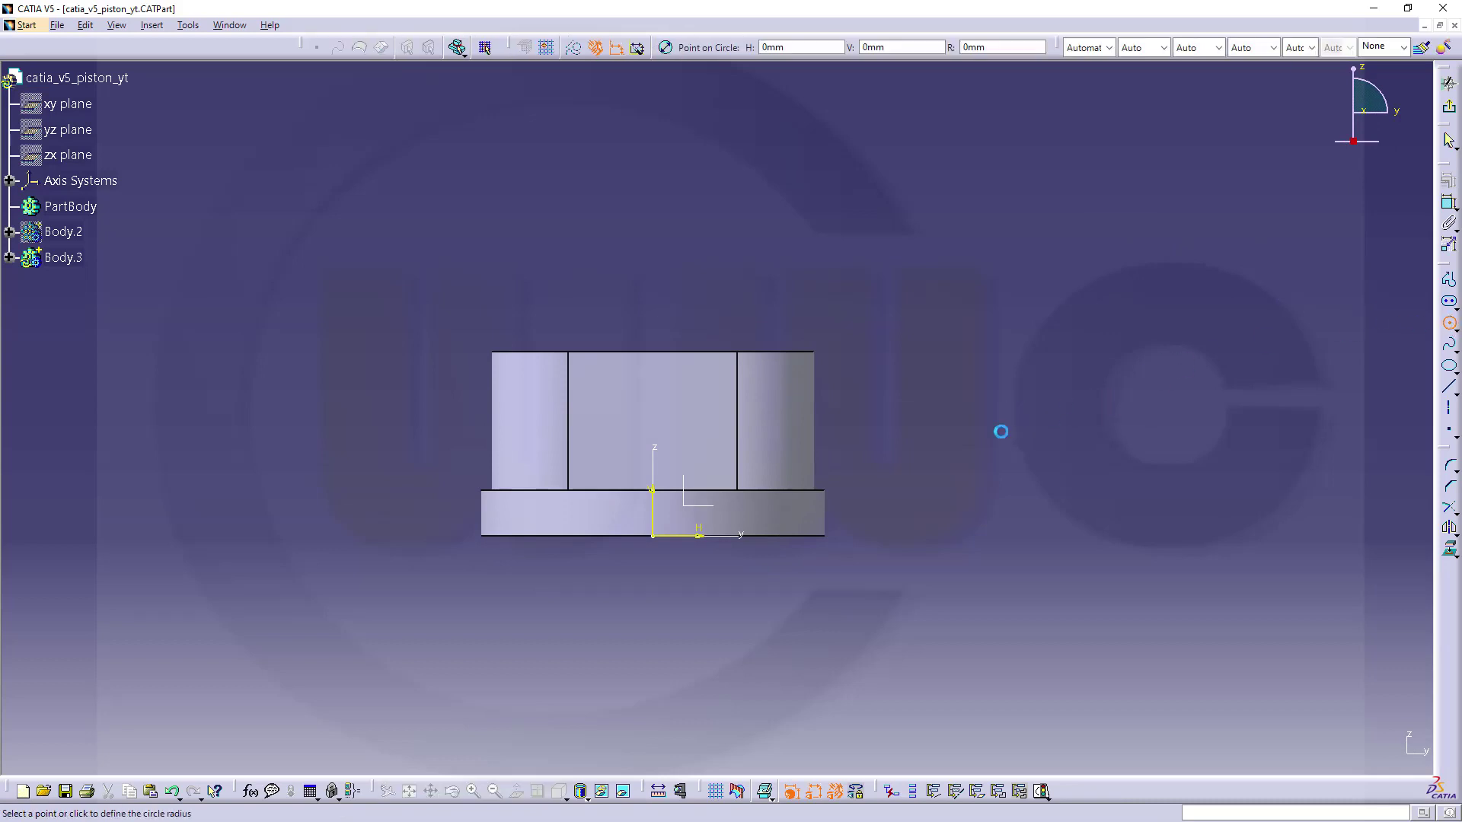
{"action": "left_click", "coordinate": [1049, 427]}
{"action": "left_click", "coordinate": [1449, 203]}
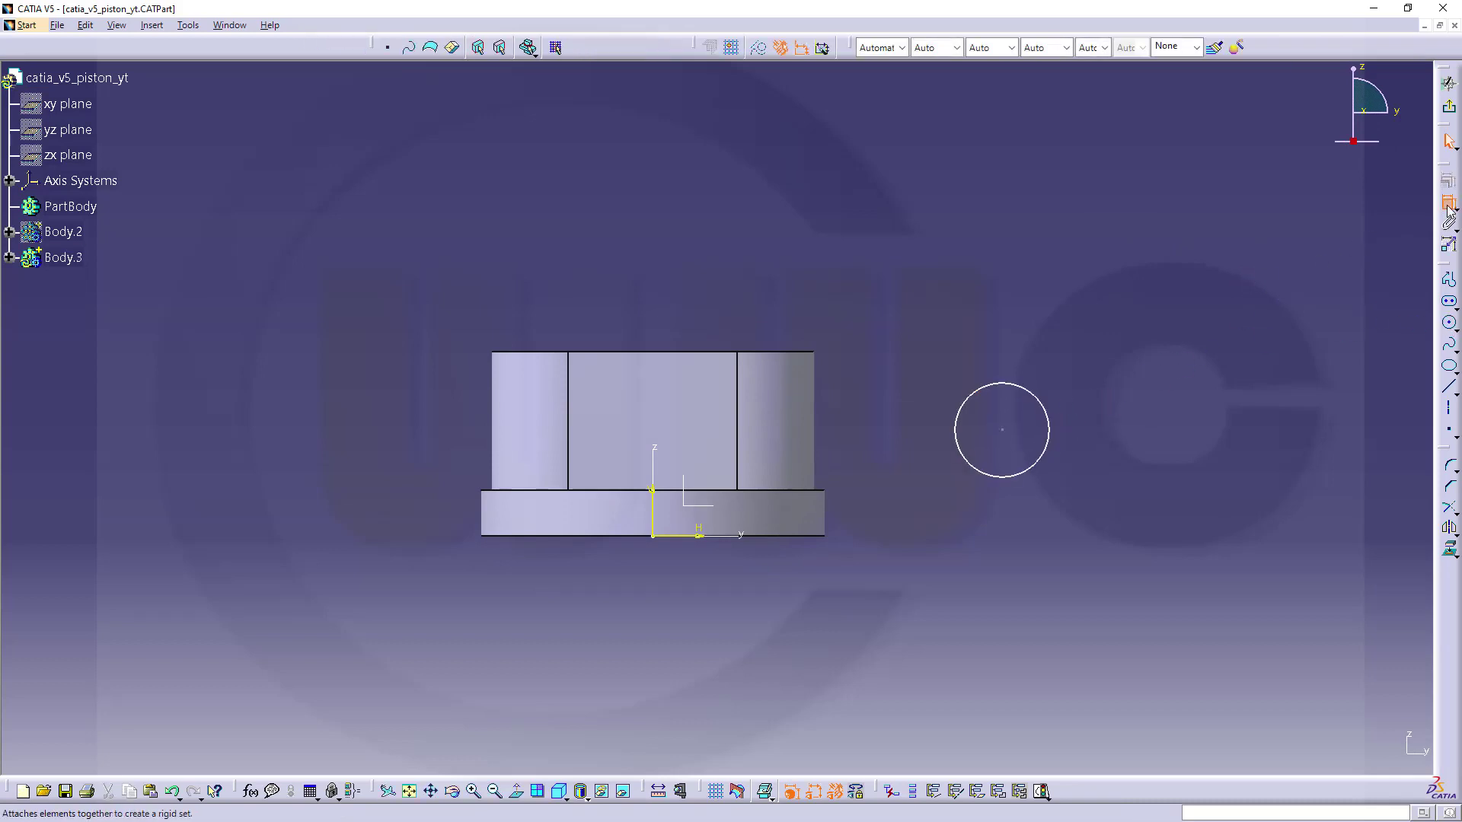
{"action": "left_click", "coordinate": [1053, 415]}
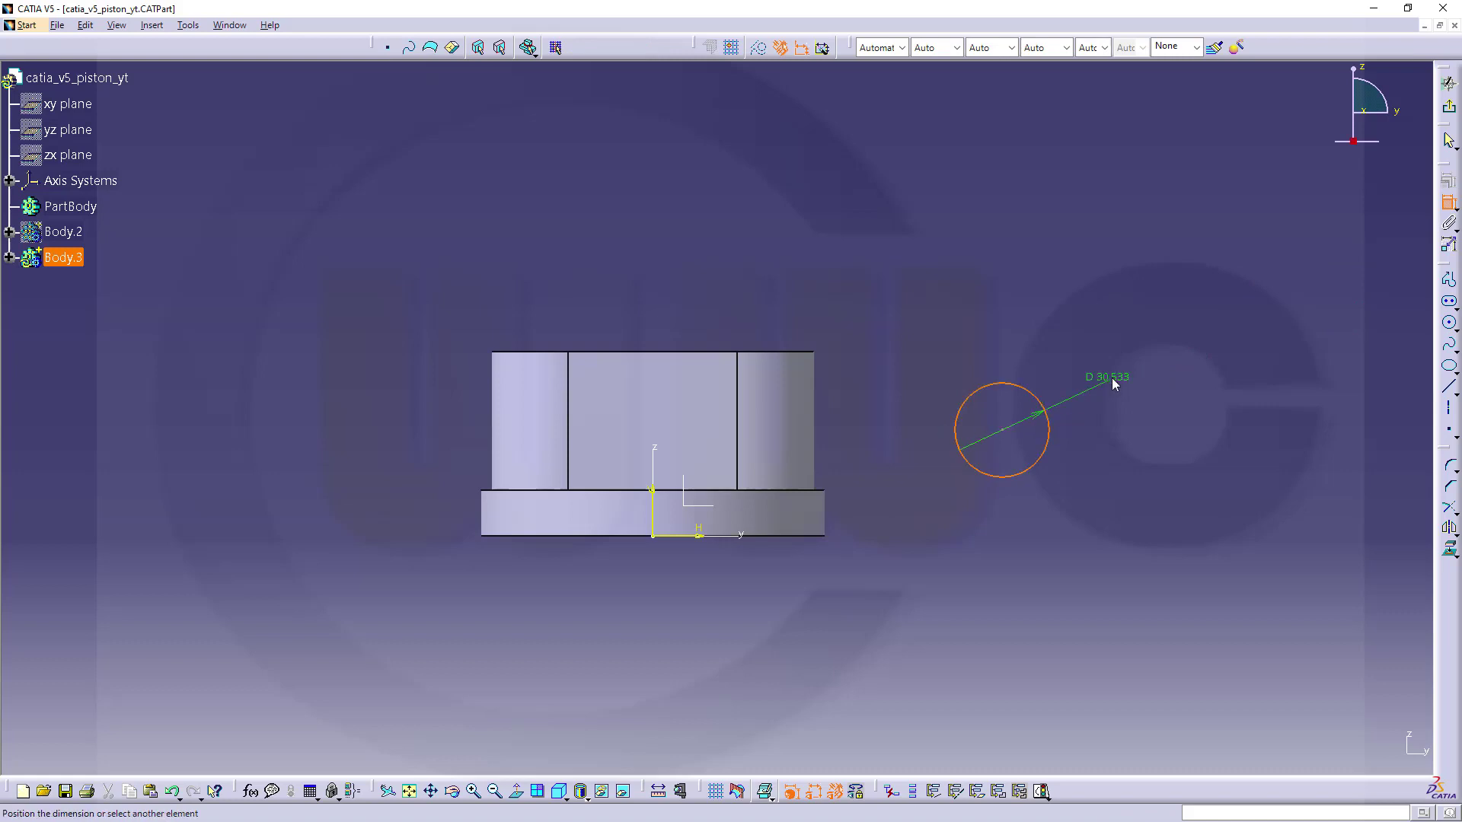
{"action": "double_click", "coordinate": [1102, 377]}
{"action": "type", "text": "15"}
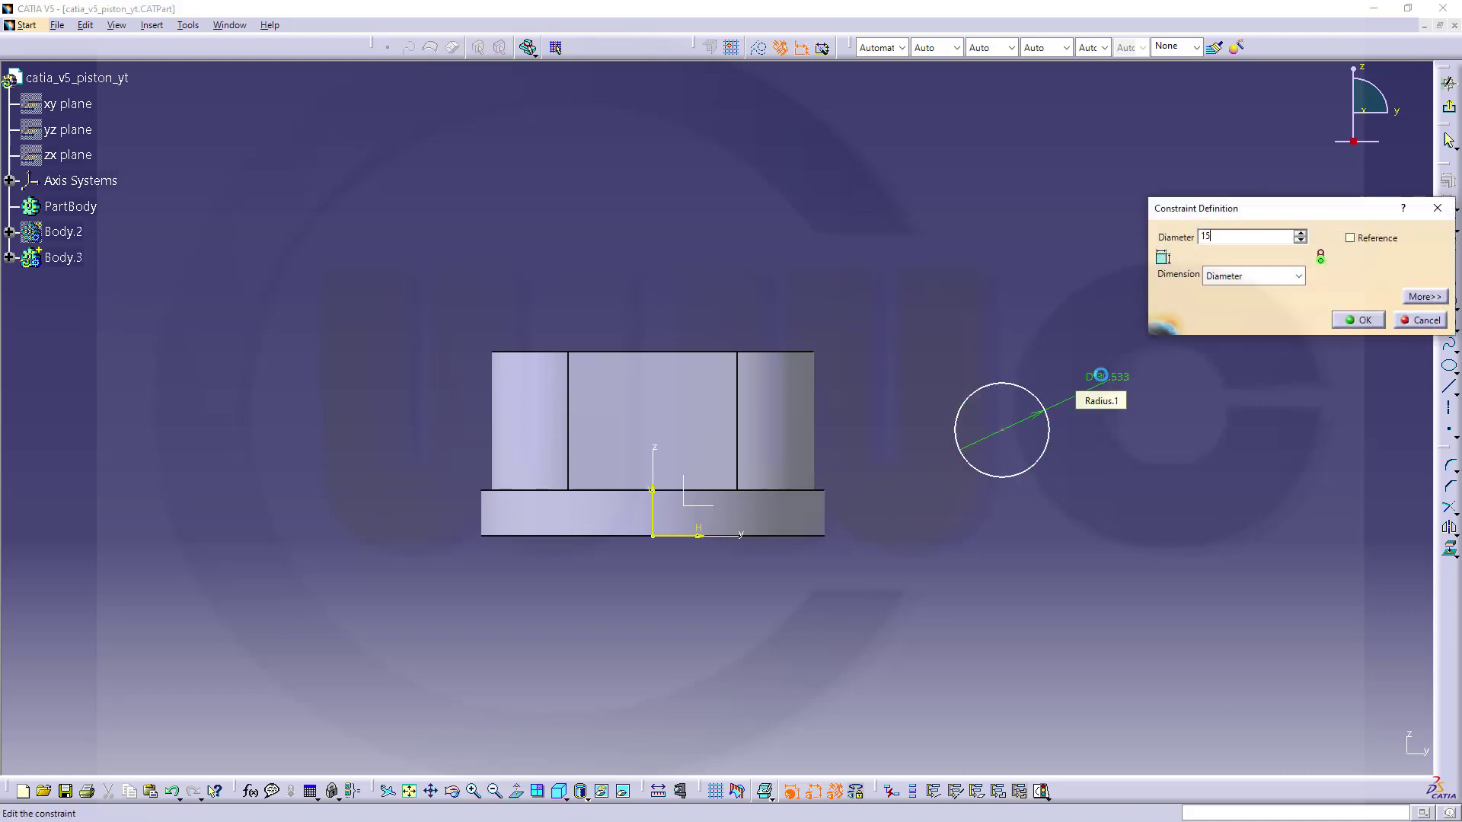
{"action": "key", "text": "Return"}
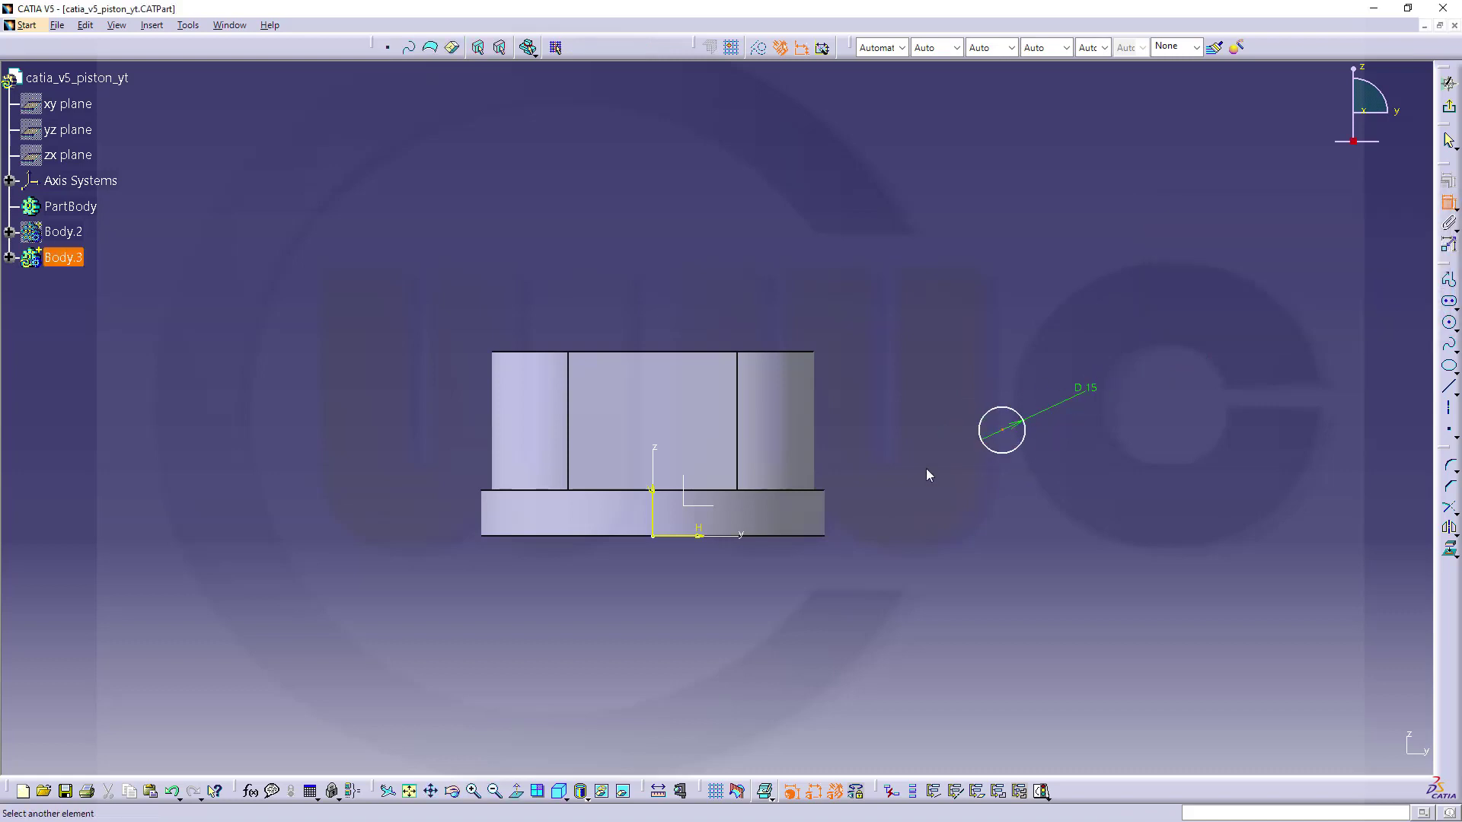
Place the circle's centre 33 mm above the horizontal axis and coincident with the vertical axis
{"action": "left_click", "coordinate": [695, 537]}
{"action": "left_click", "coordinate": [1002, 454]}
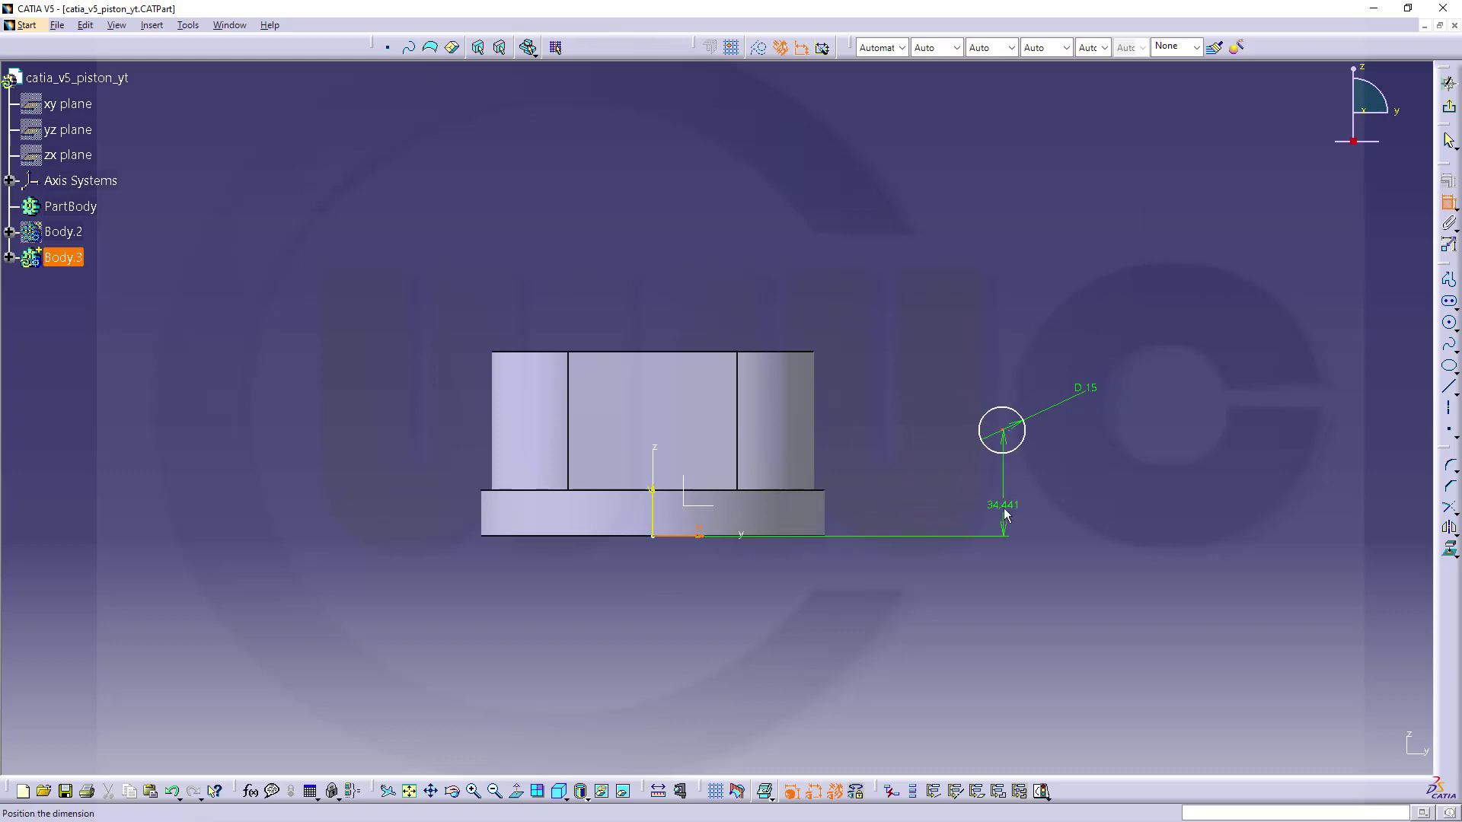
{"action": "left_click", "coordinate": [1005, 505]}
{"action": "double_click", "coordinate": [1003, 498]}
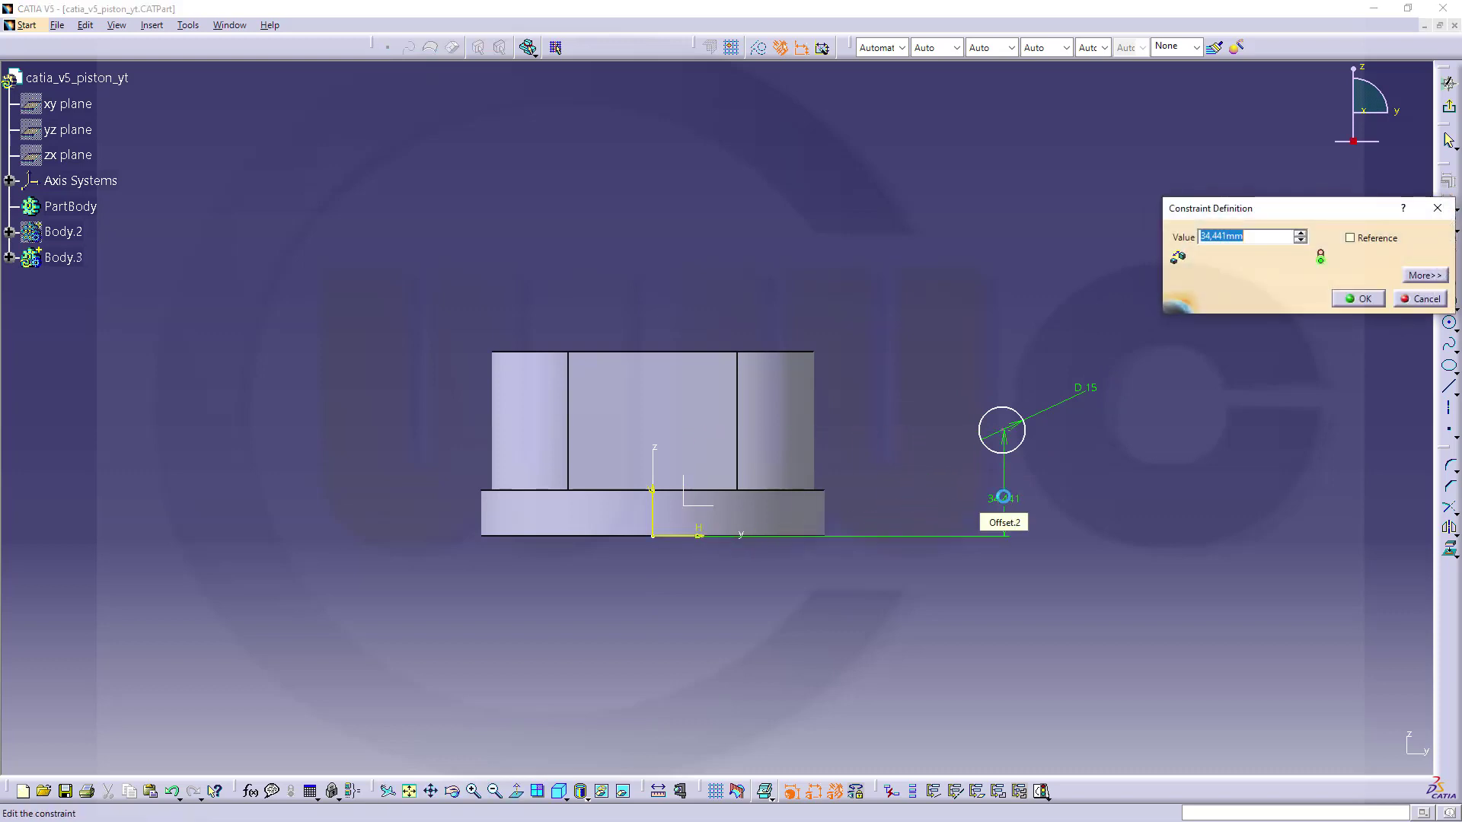
{"action": "type", "text": "33"}
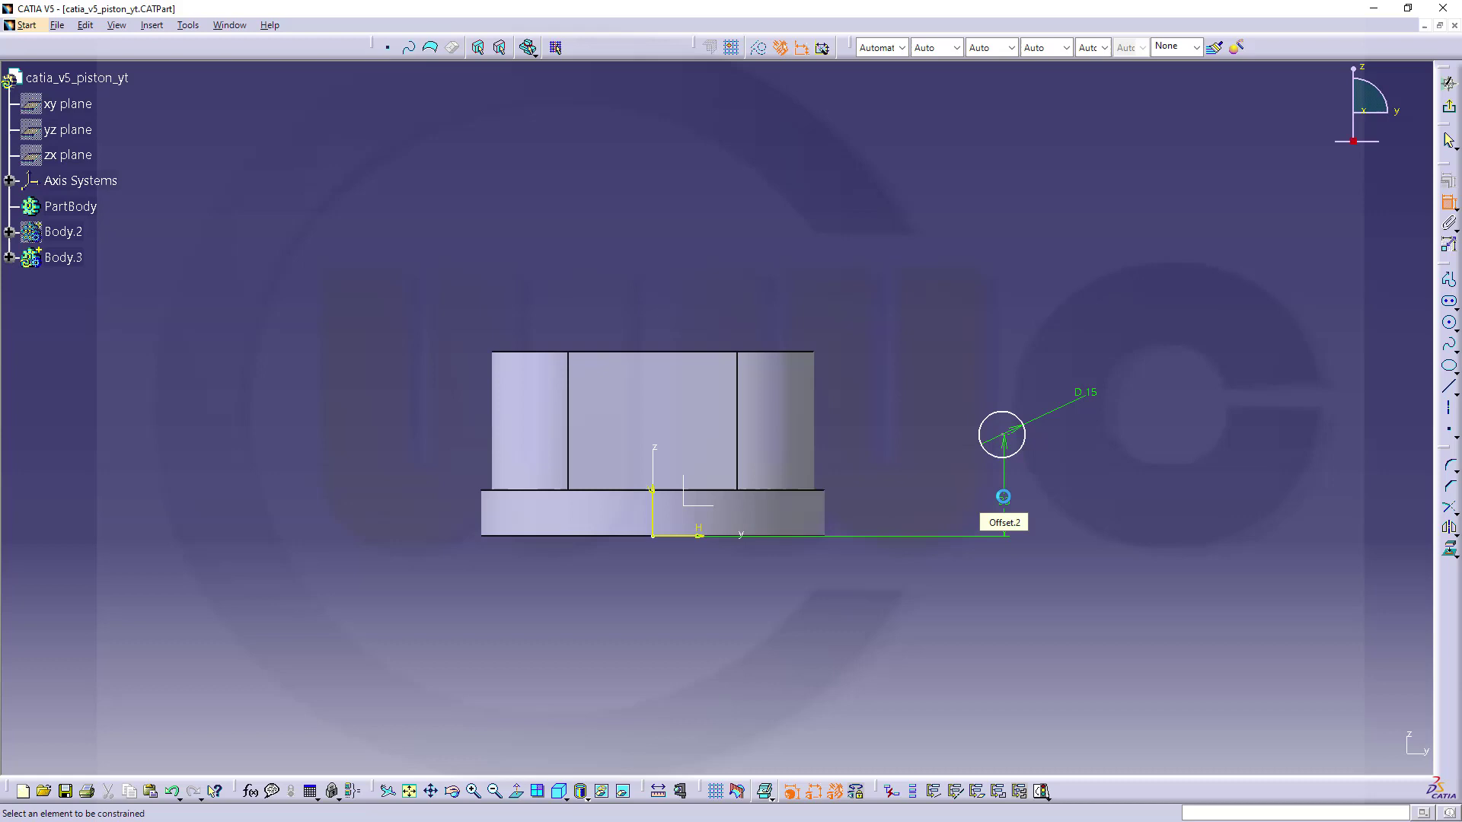
{"action": "left_click", "coordinate": [1003, 496]}
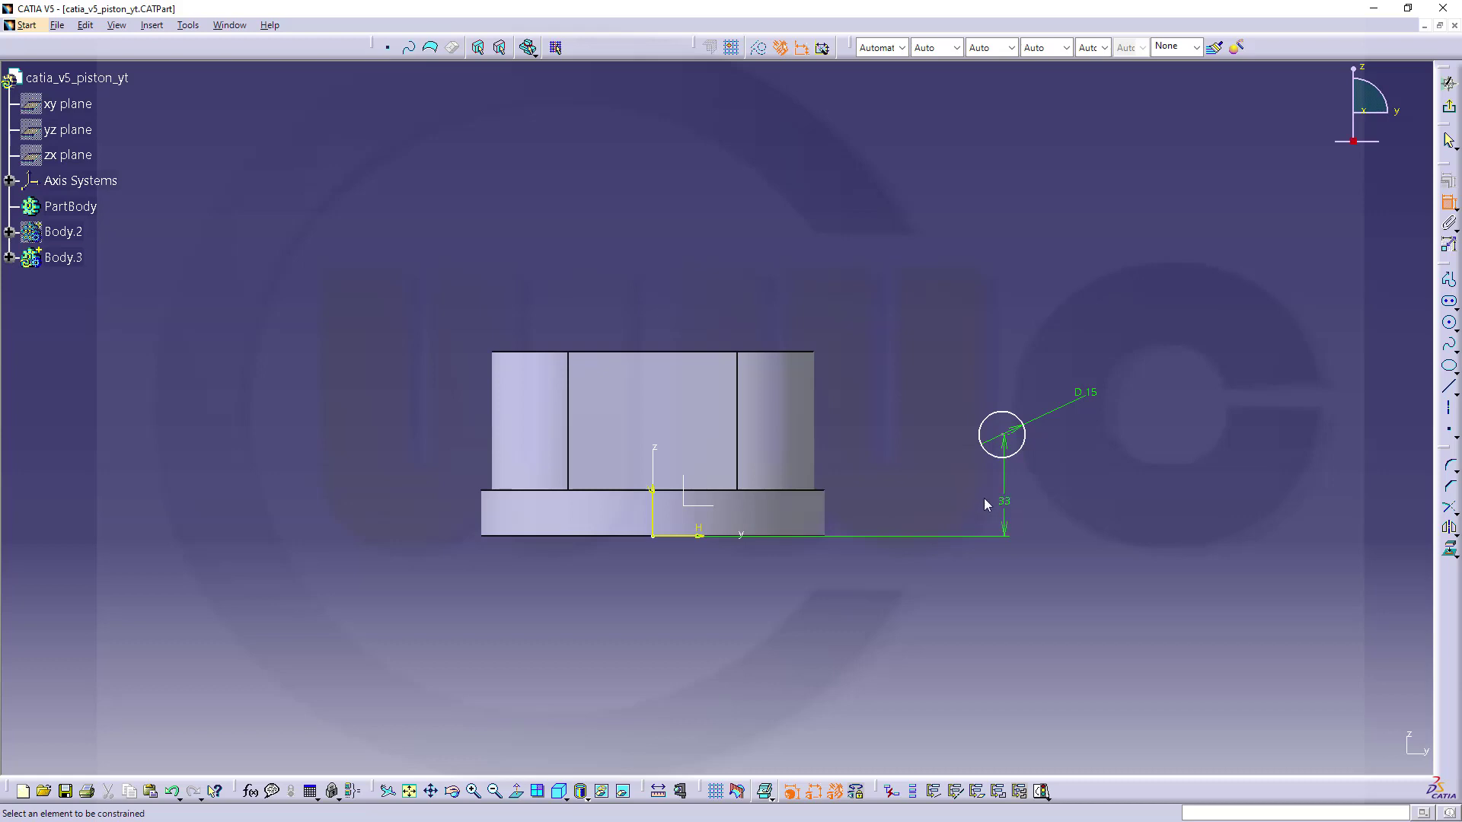
{"action": "left_click", "coordinate": [1006, 437]}
{"action": "left_click", "coordinate": [653, 497]}
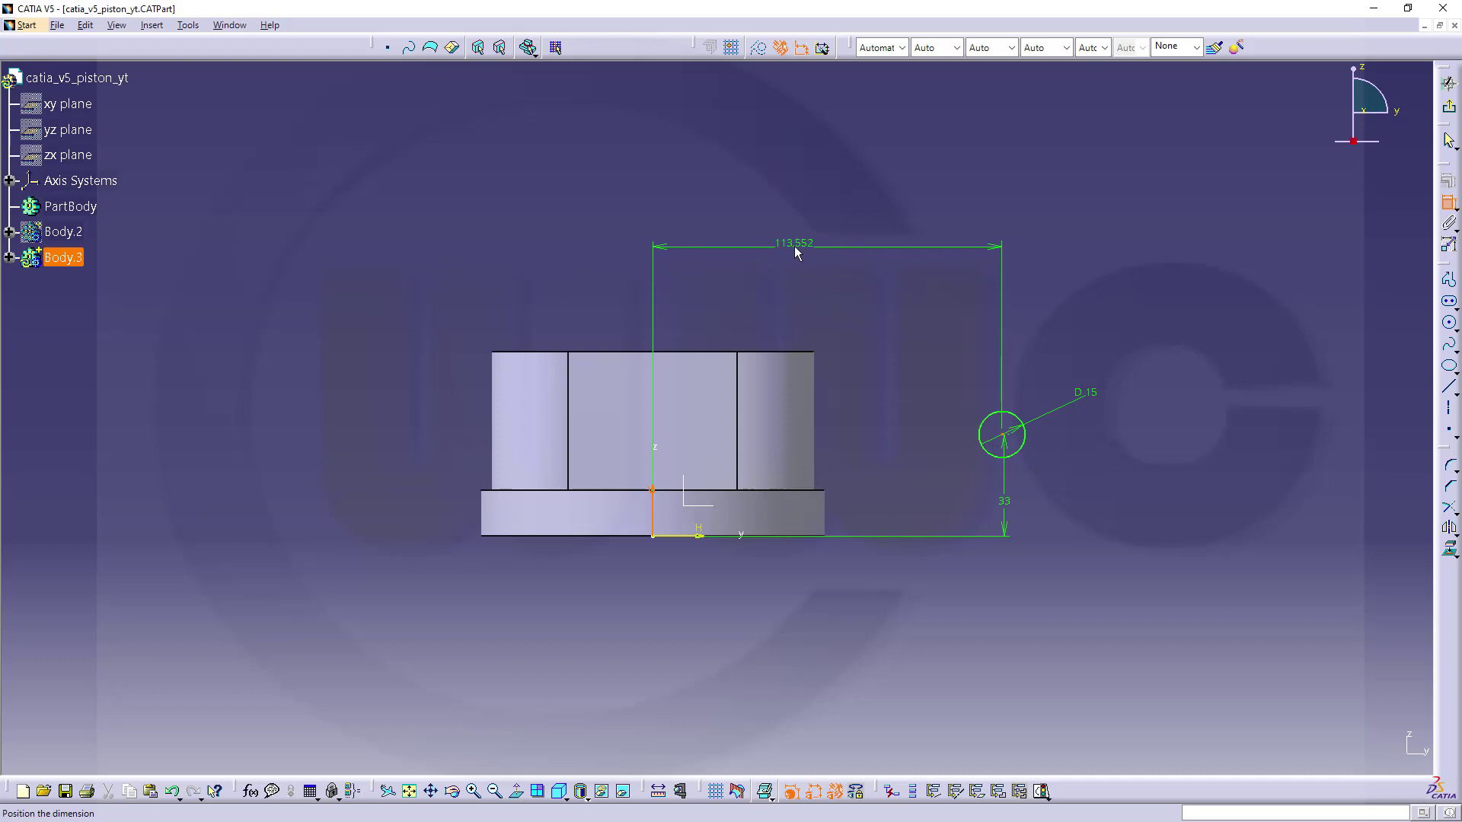
{"action": "right_click", "coordinate": [793, 245]}
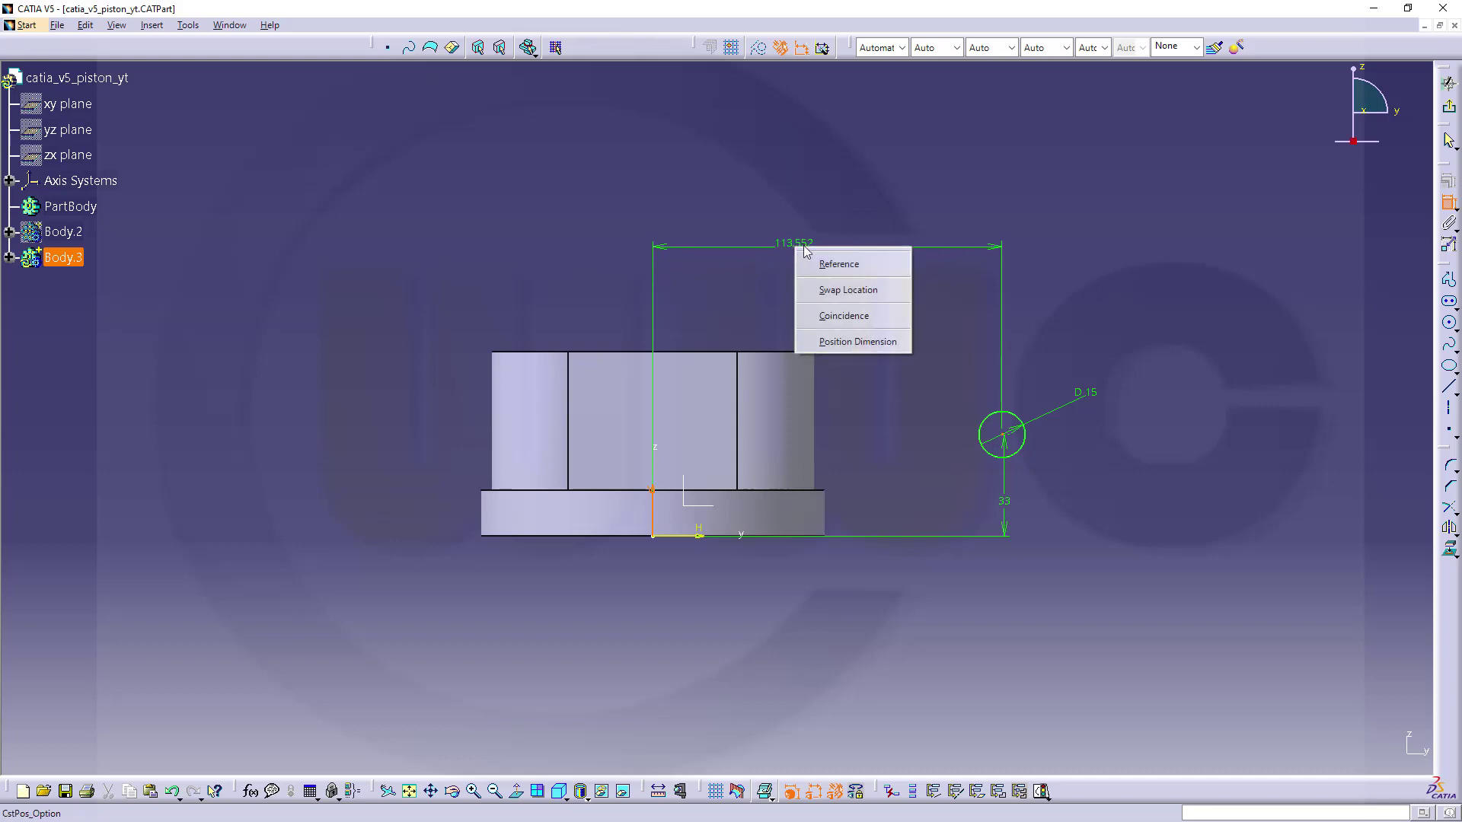
{"action": "left_click", "coordinate": [845, 316]}
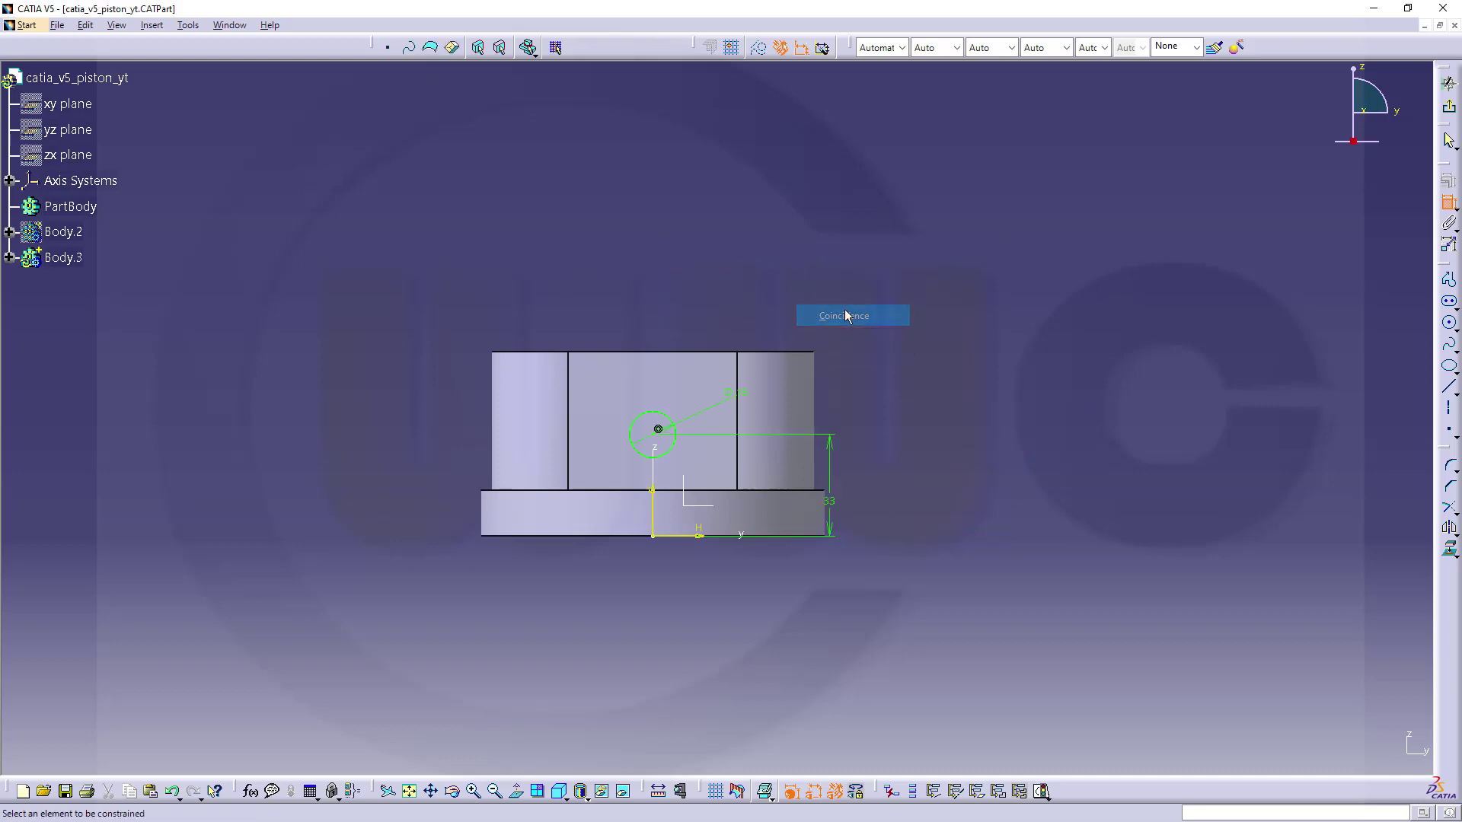
Pad the 15 mm circle 70 mm with mirrored extent to form the pin
{"action": "left_click", "coordinate": [1449, 110]}
{"action": "mouse_move", "coordinate": [1025, 327]}
{"action": "middle_mouse_down"}
{"action": "mouse_move", "coordinate": [899, 318]}
{"action": "mouse_move", "coordinate": [1048, 352]}
{"action": "mouse_move", "coordinate": [460, 186]}
{"action": "mouse_move", "coordinate": [480, 287]}
{"action": "mouse_move", "coordinate": [473, 195]}
{"action": "middle_mouse_up"}
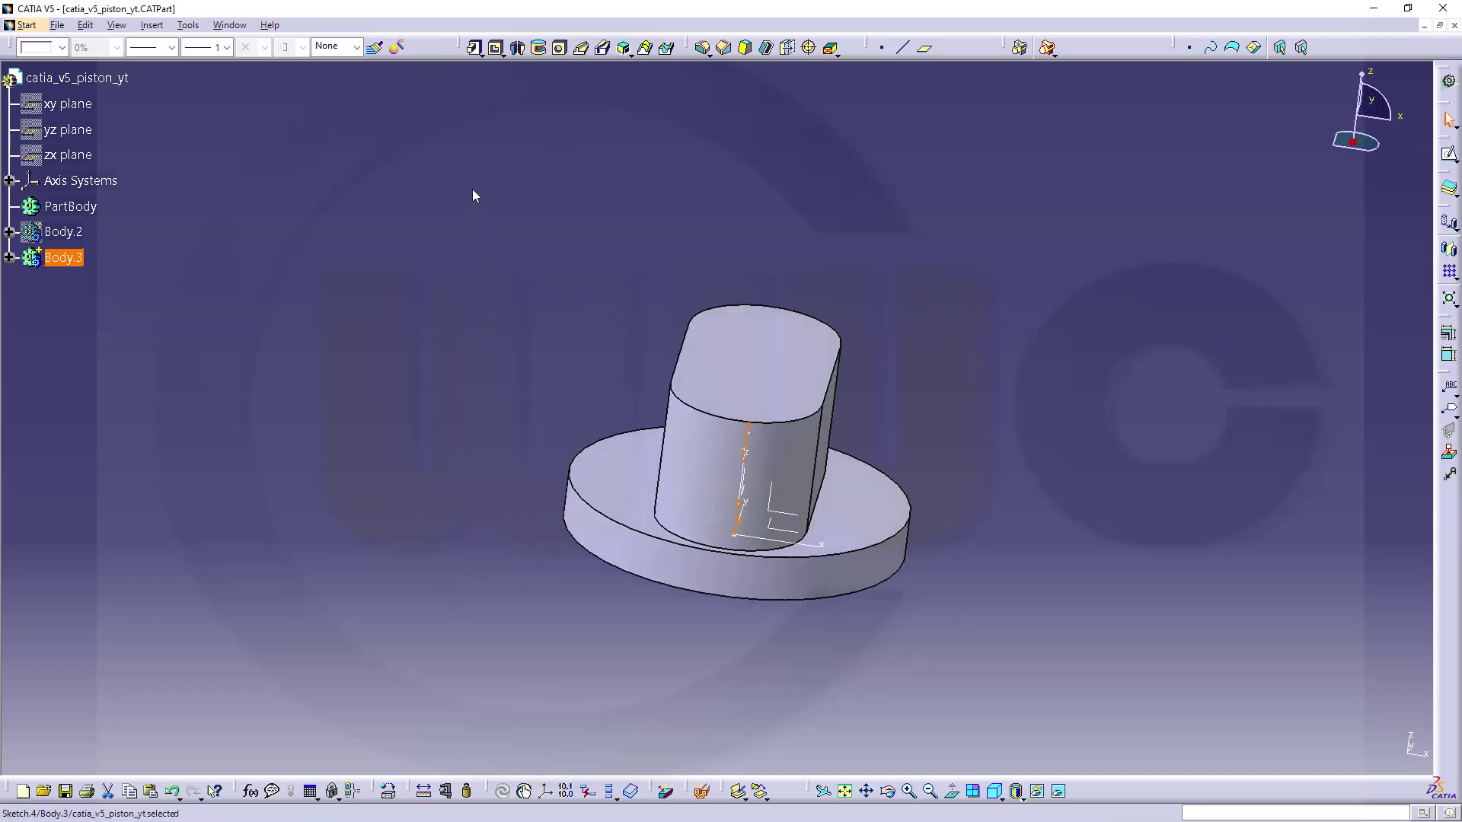
{"action": "left_click", "coordinate": [476, 52]}
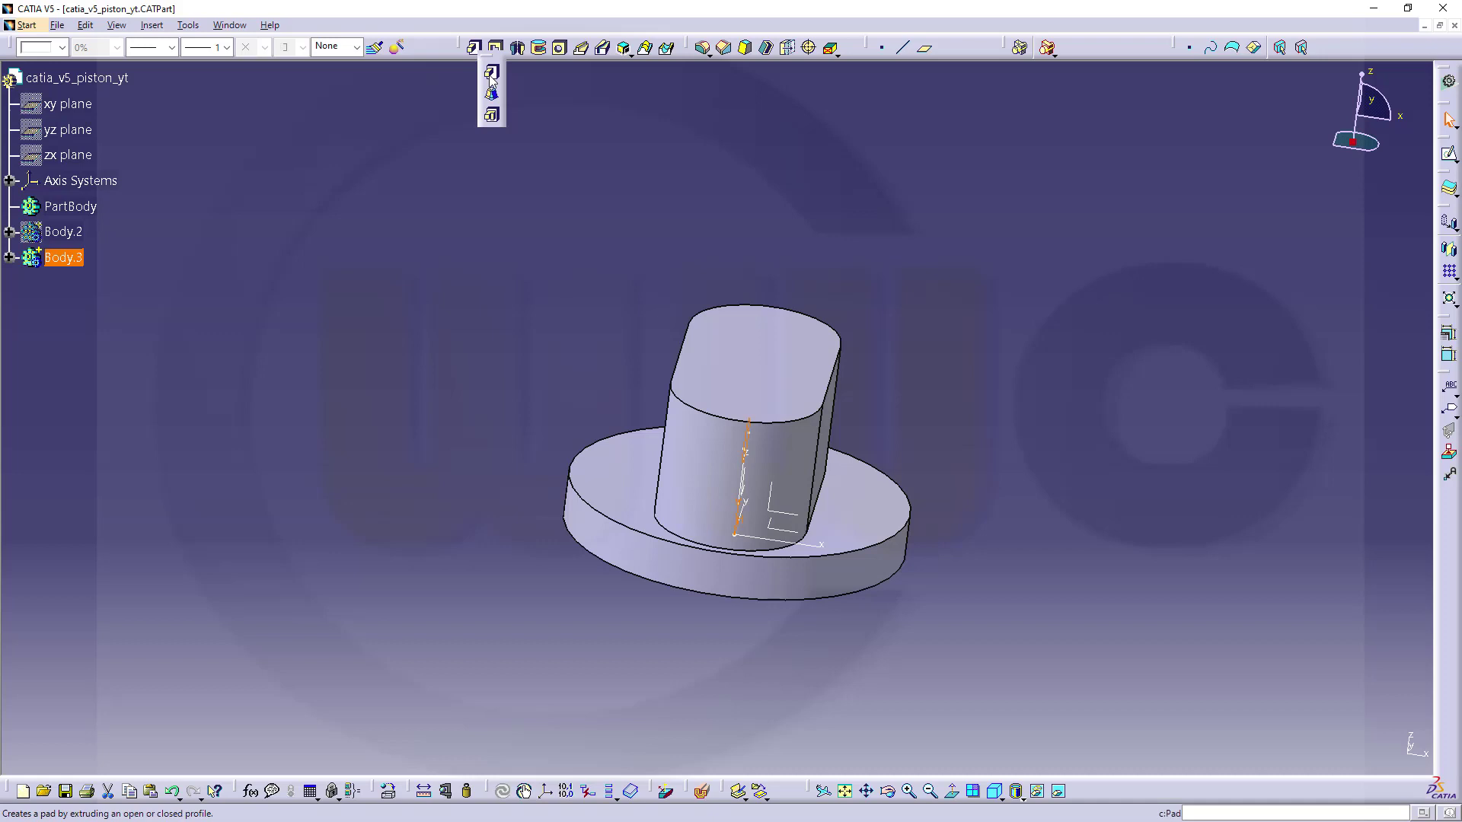
{"action": "left_click", "coordinate": [492, 73]}
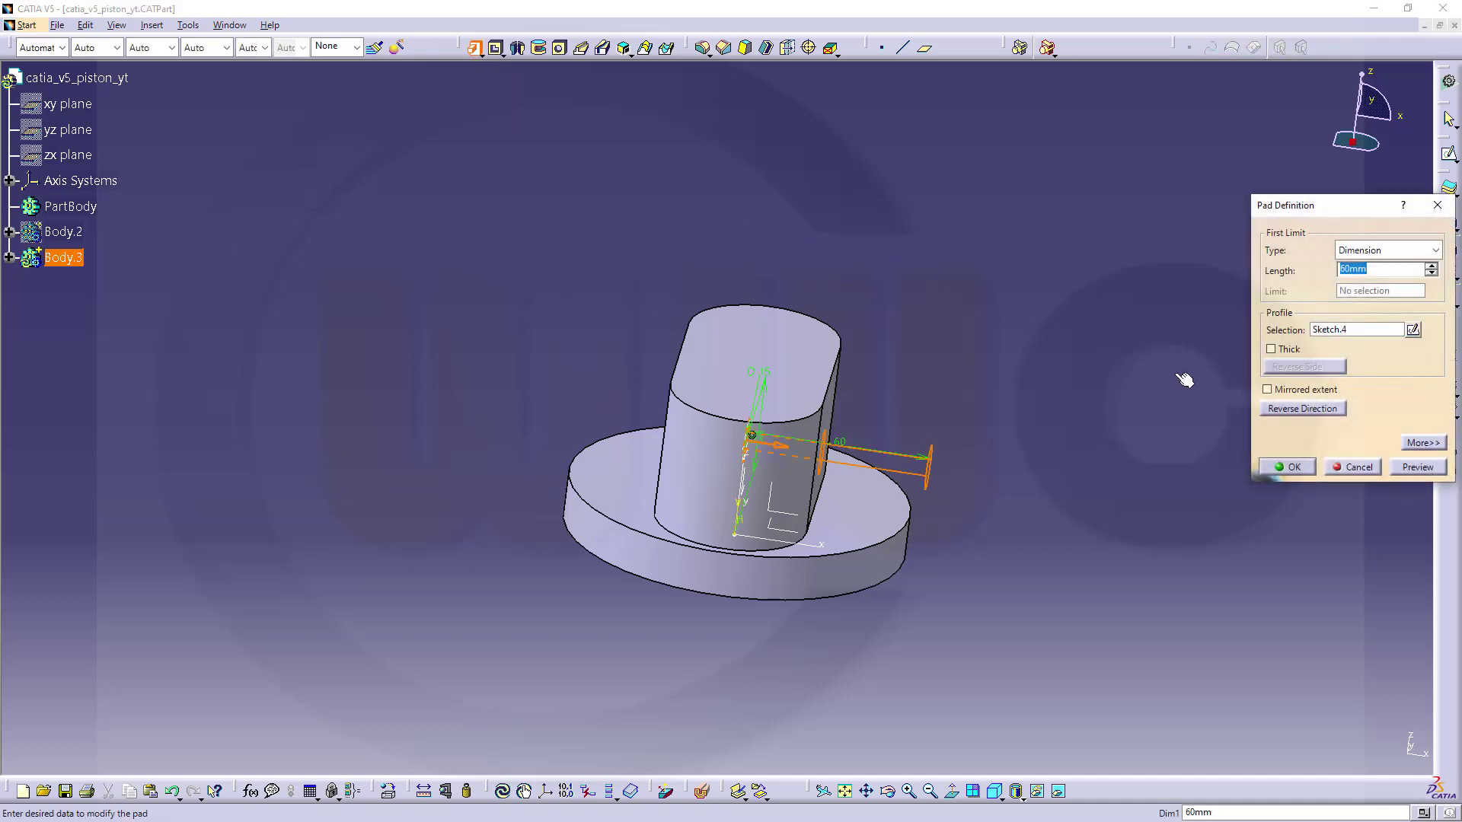
{"action": "left_click", "coordinate": [1268, 390]}
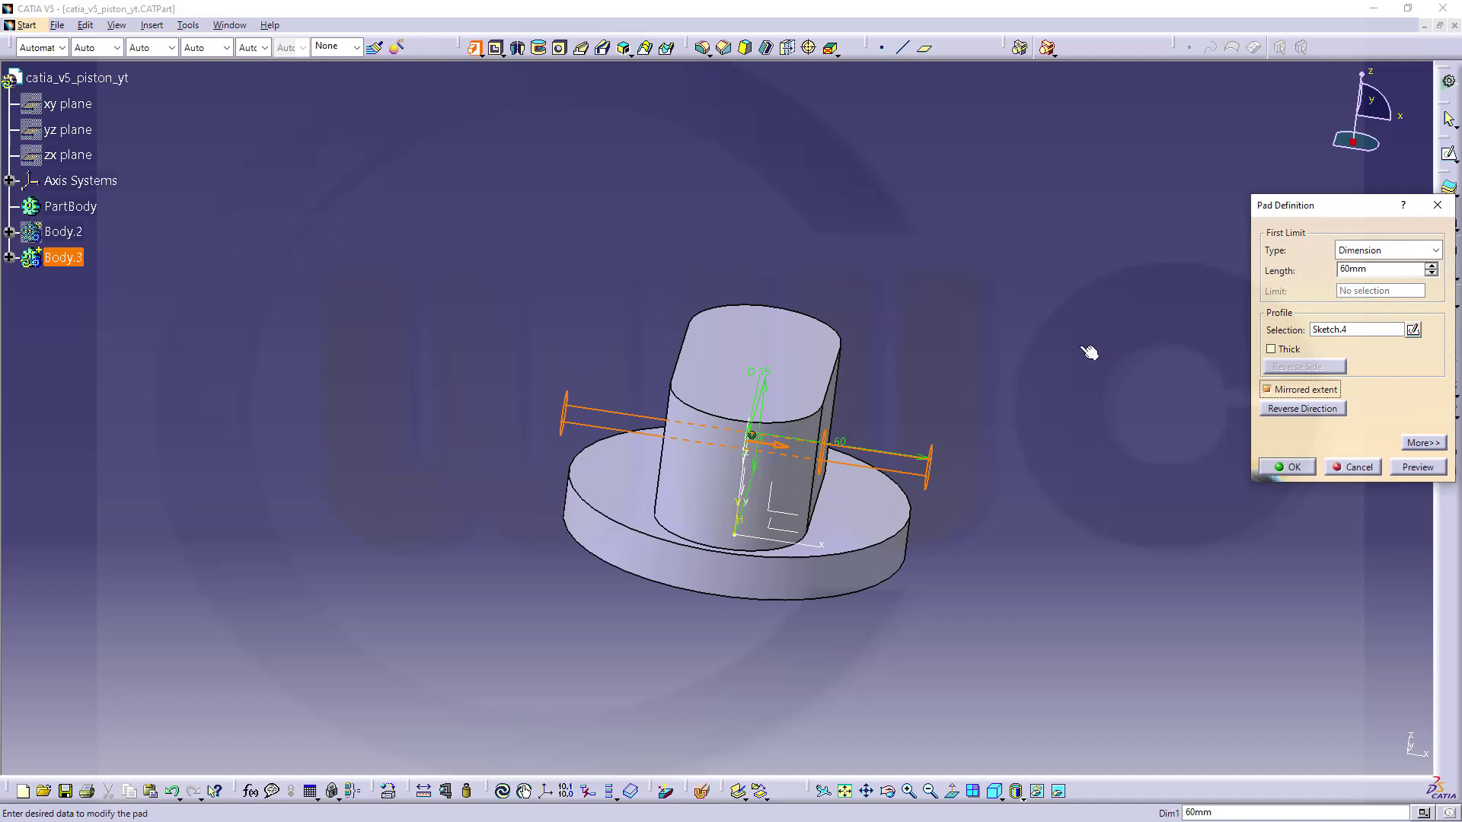
{"action": "double_click", "coordinate": [1371, 270]}
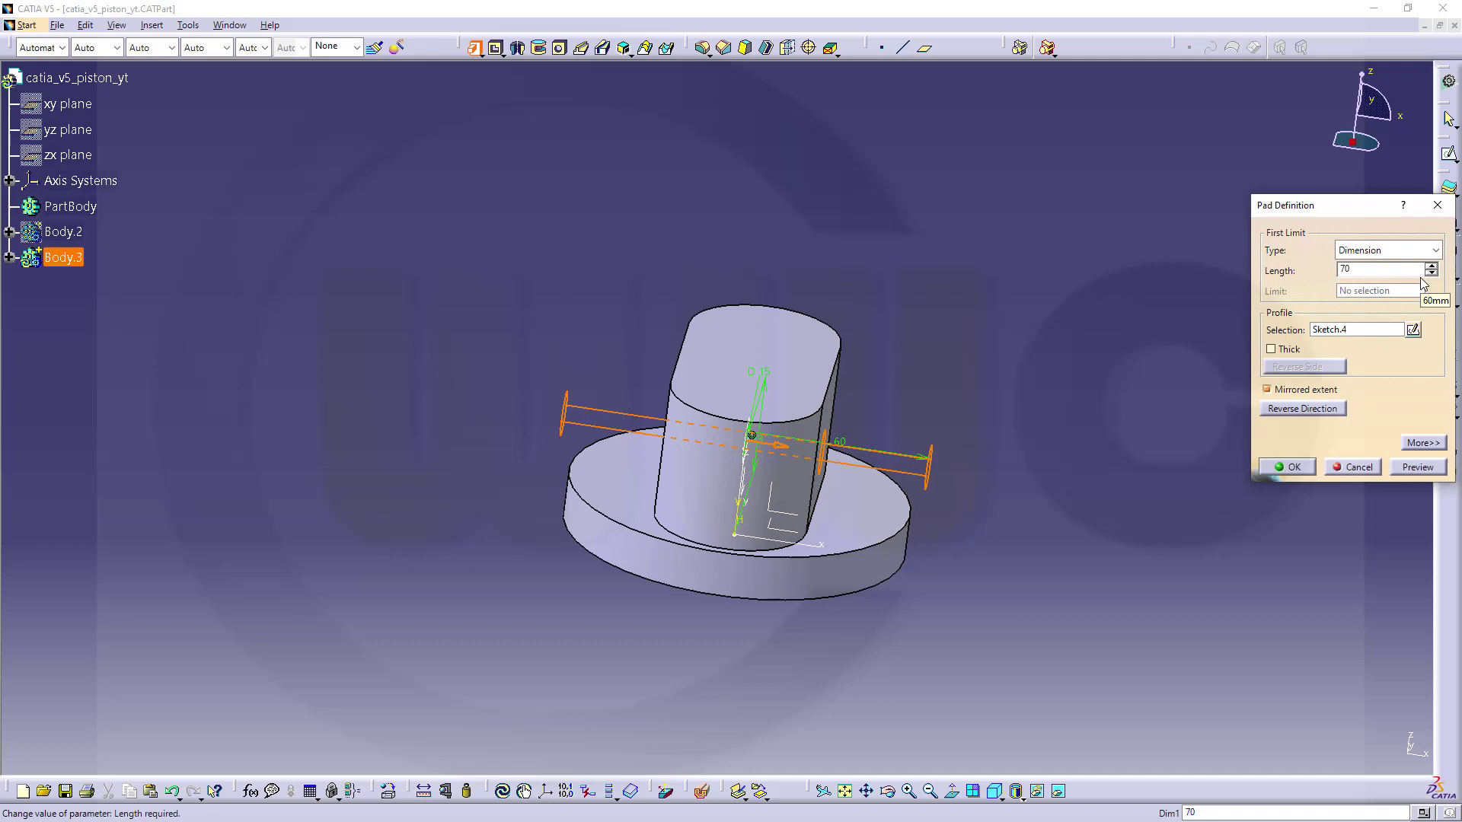
{"action": "key", "text": "Return"}
{"action": "left_click", "coordinate": [993, 372]}
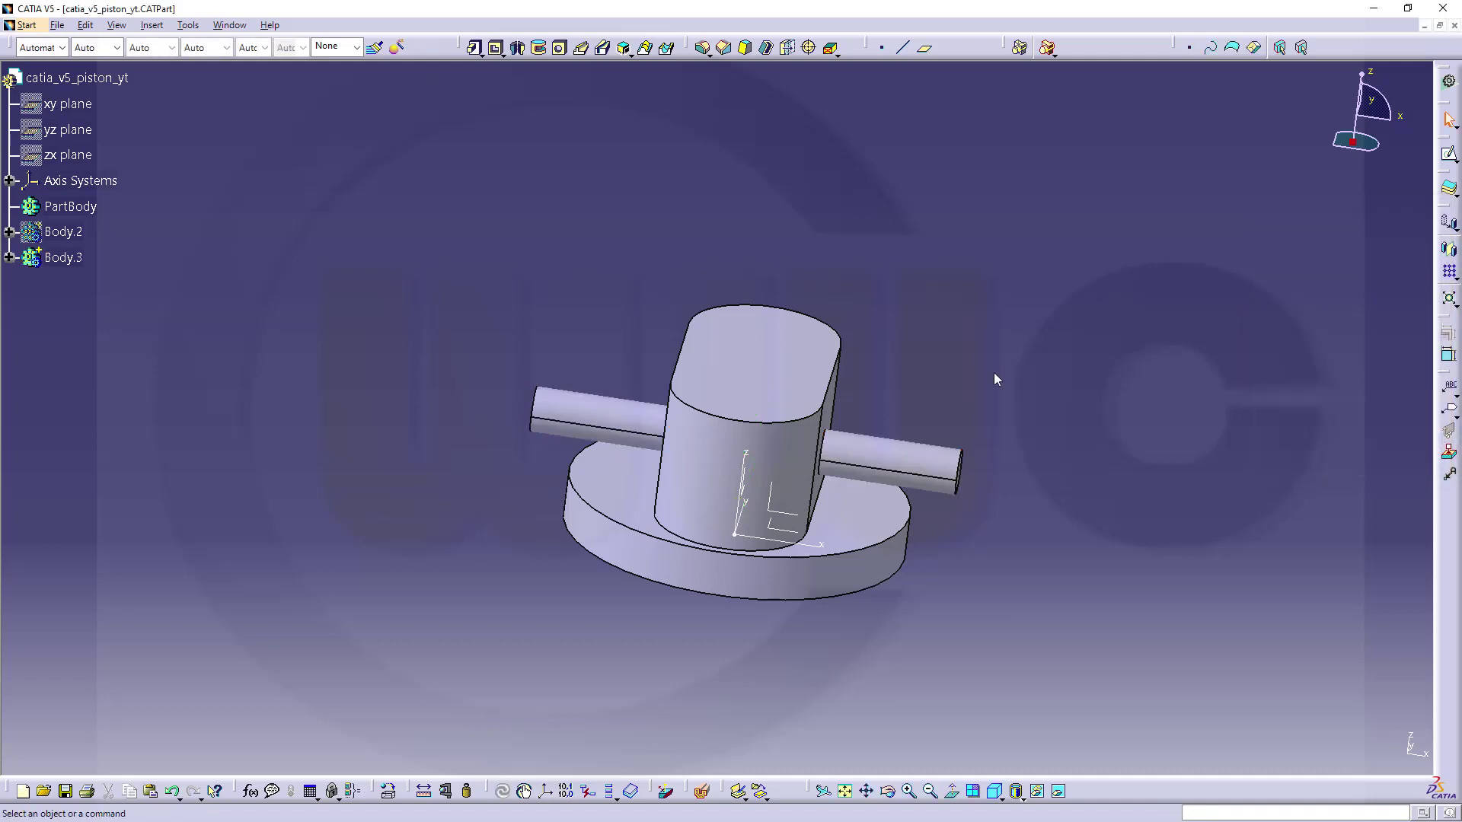
{"action": "middle_click_drag", "start_coordinate": [993, 373], "coordinate": [427, 326]}
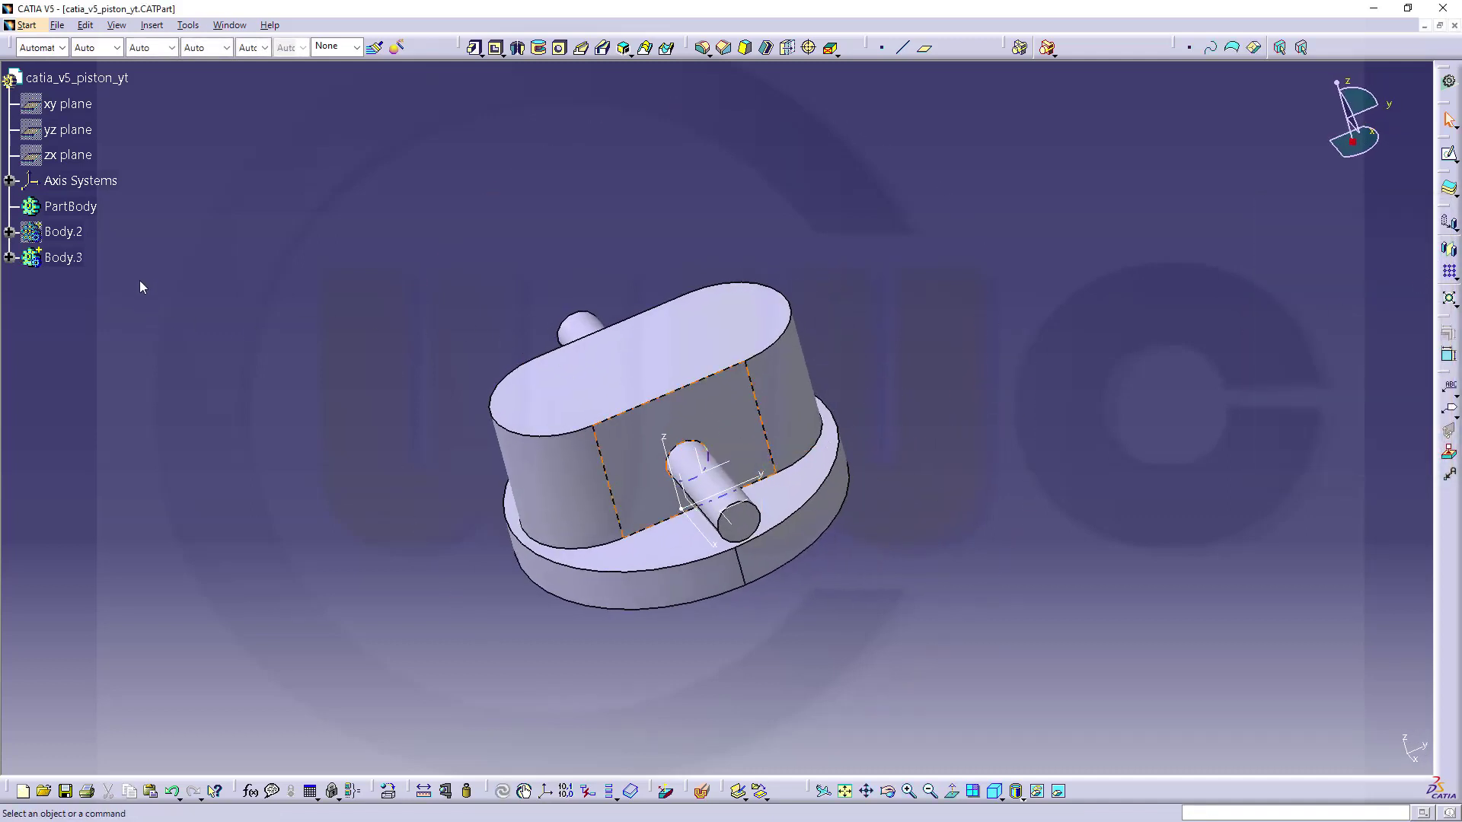
Toggle Body.2's visibility with Hide/Show from its tree context menu
{"action": "right_click", "coordinate": [72, 239]}
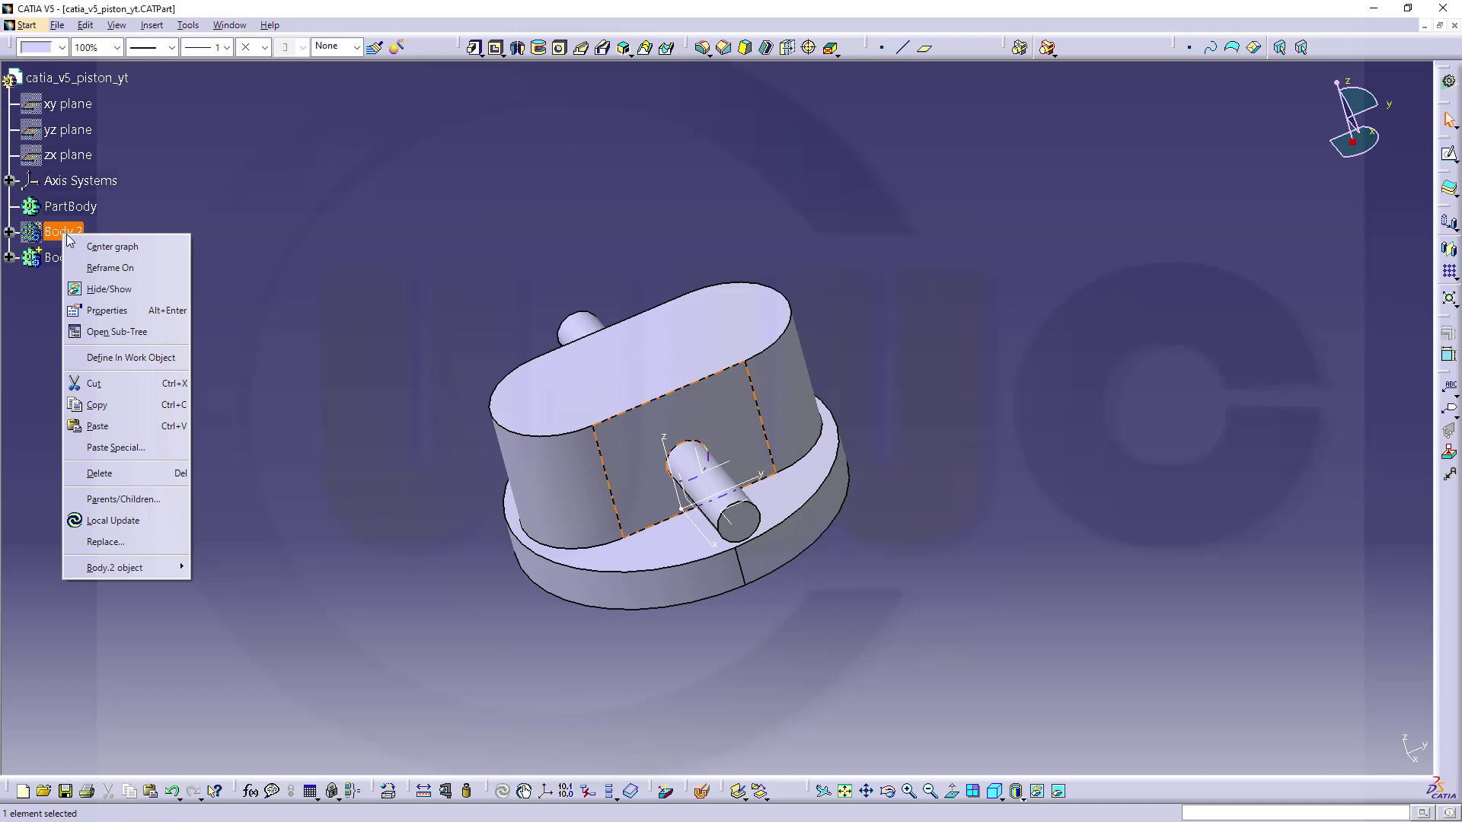
{"action": "left_click", "coordinate": [109, 290]}
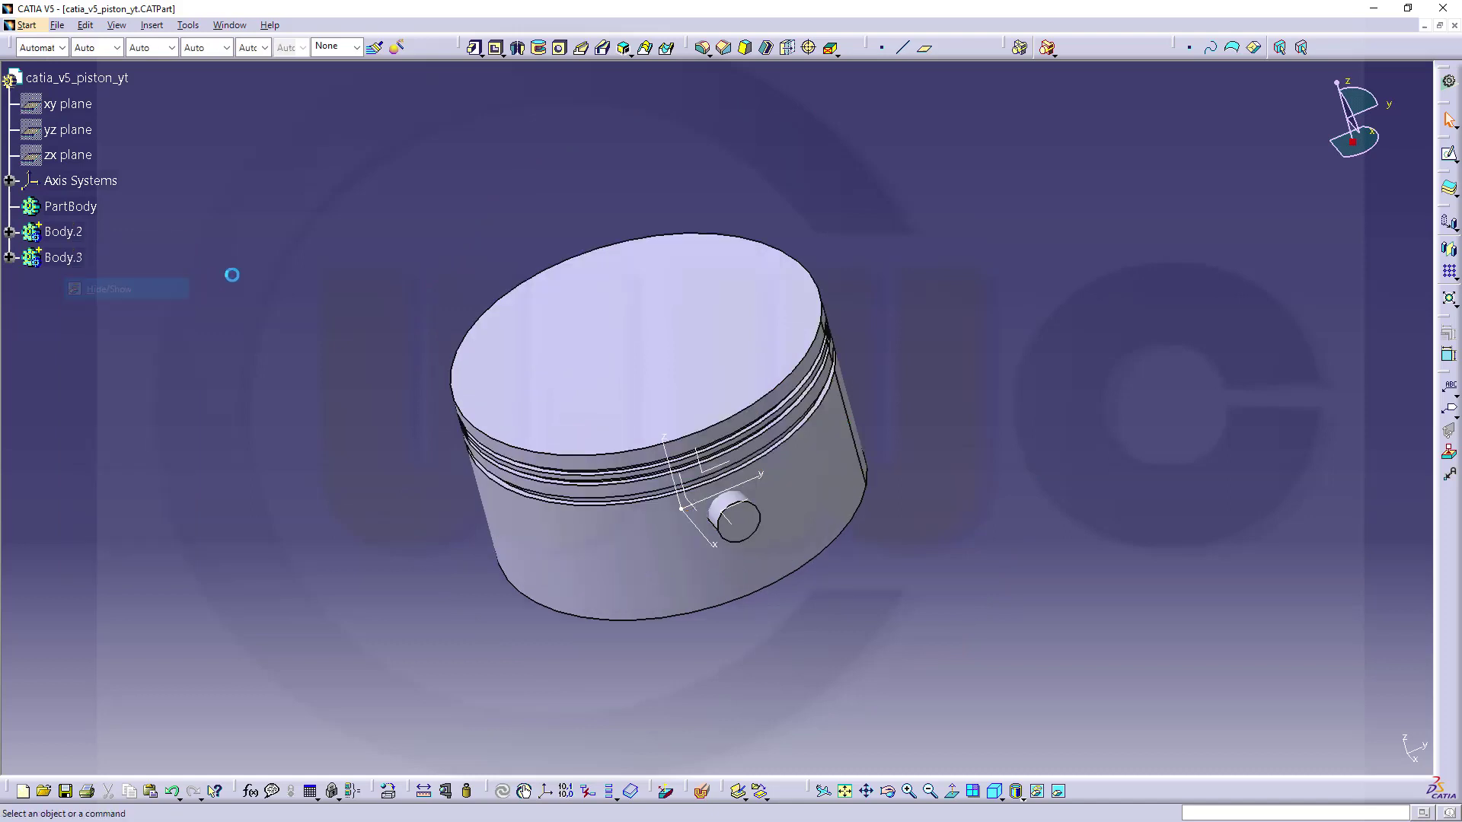
{"action": "middle_click_drag", "start_coordinate": [281, 259], "coordinate": [204, 280]}
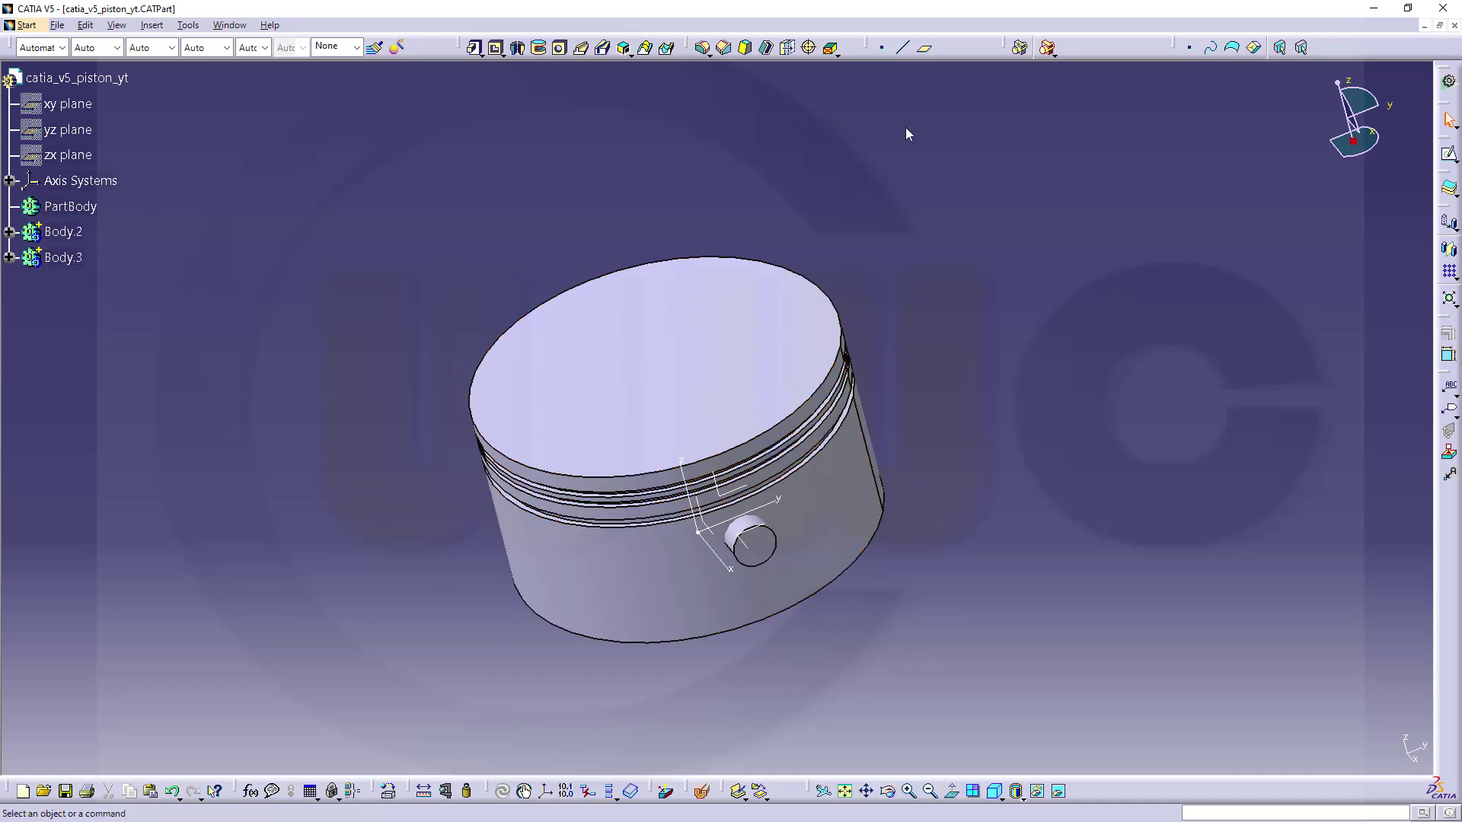
Add Body.2 into PartBody with the Boolean Add operation
{"action": "left_click", "coordinate": [1053, 53]}
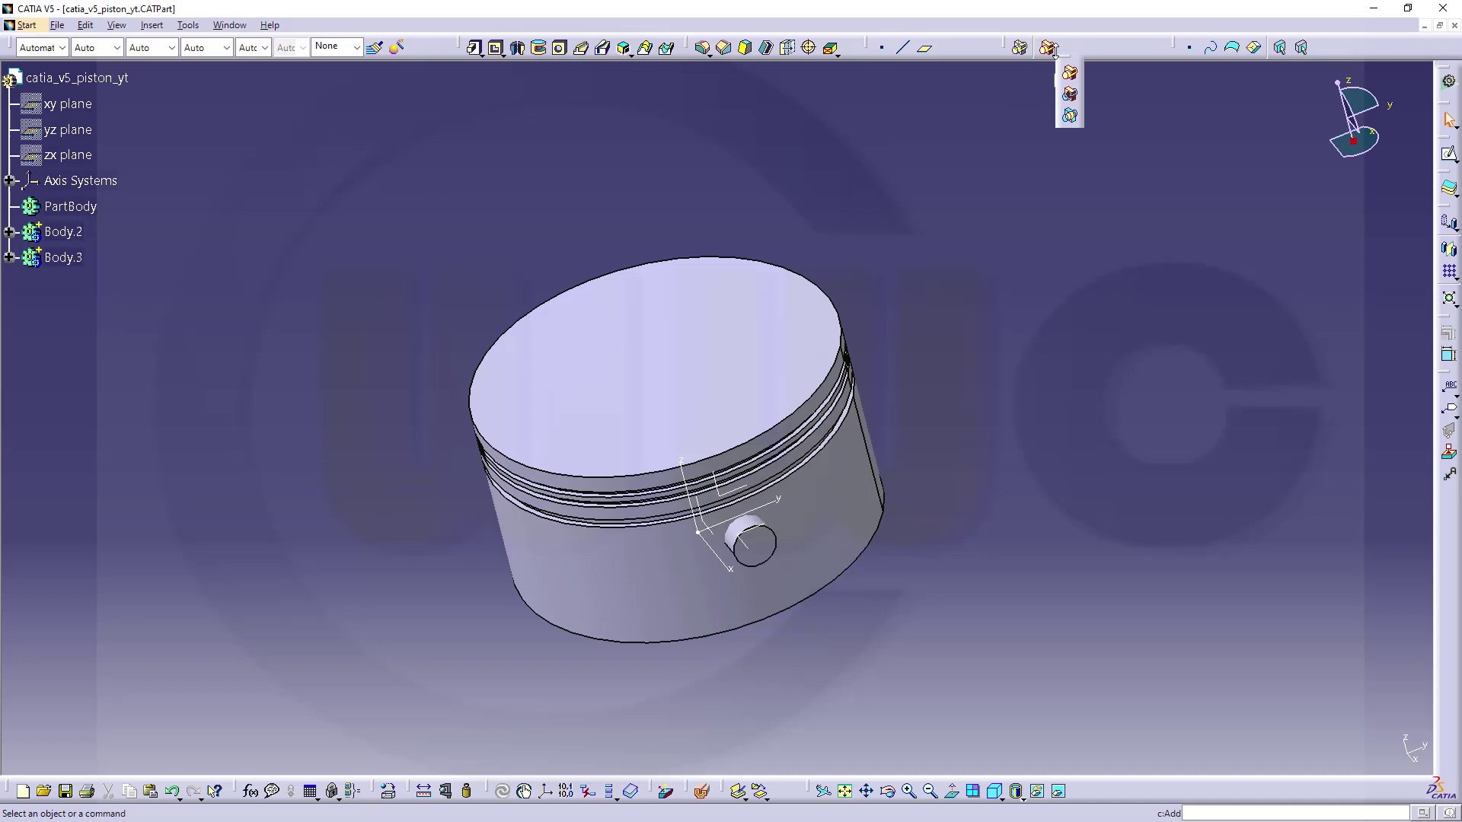
{"action": "left_click", "coordinate": [1070, 72]}
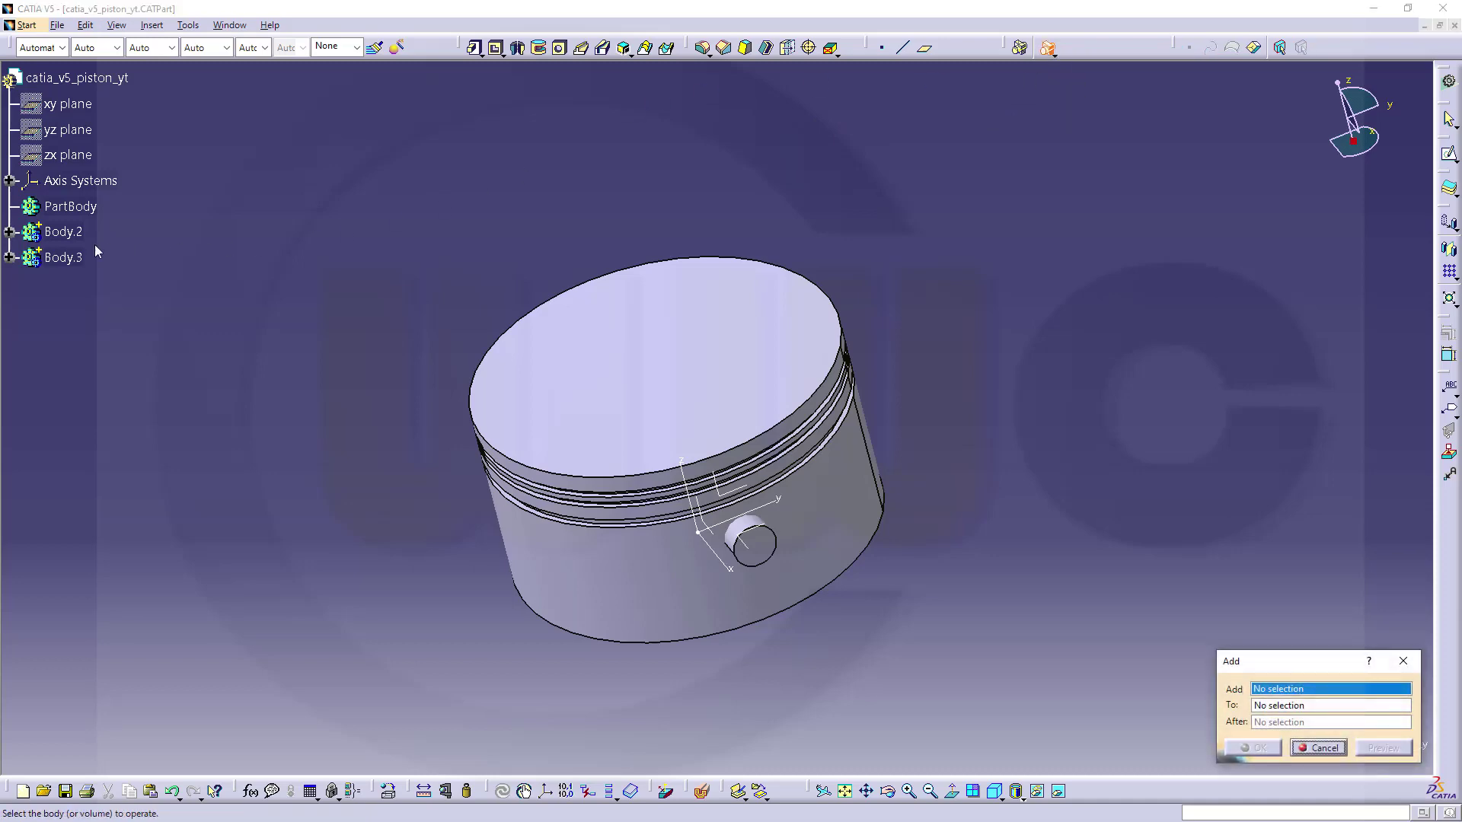
{"action": "left_click", "coordinate": [62, 231]}
{"action": "left_click", "coordinate": [88, 211]}
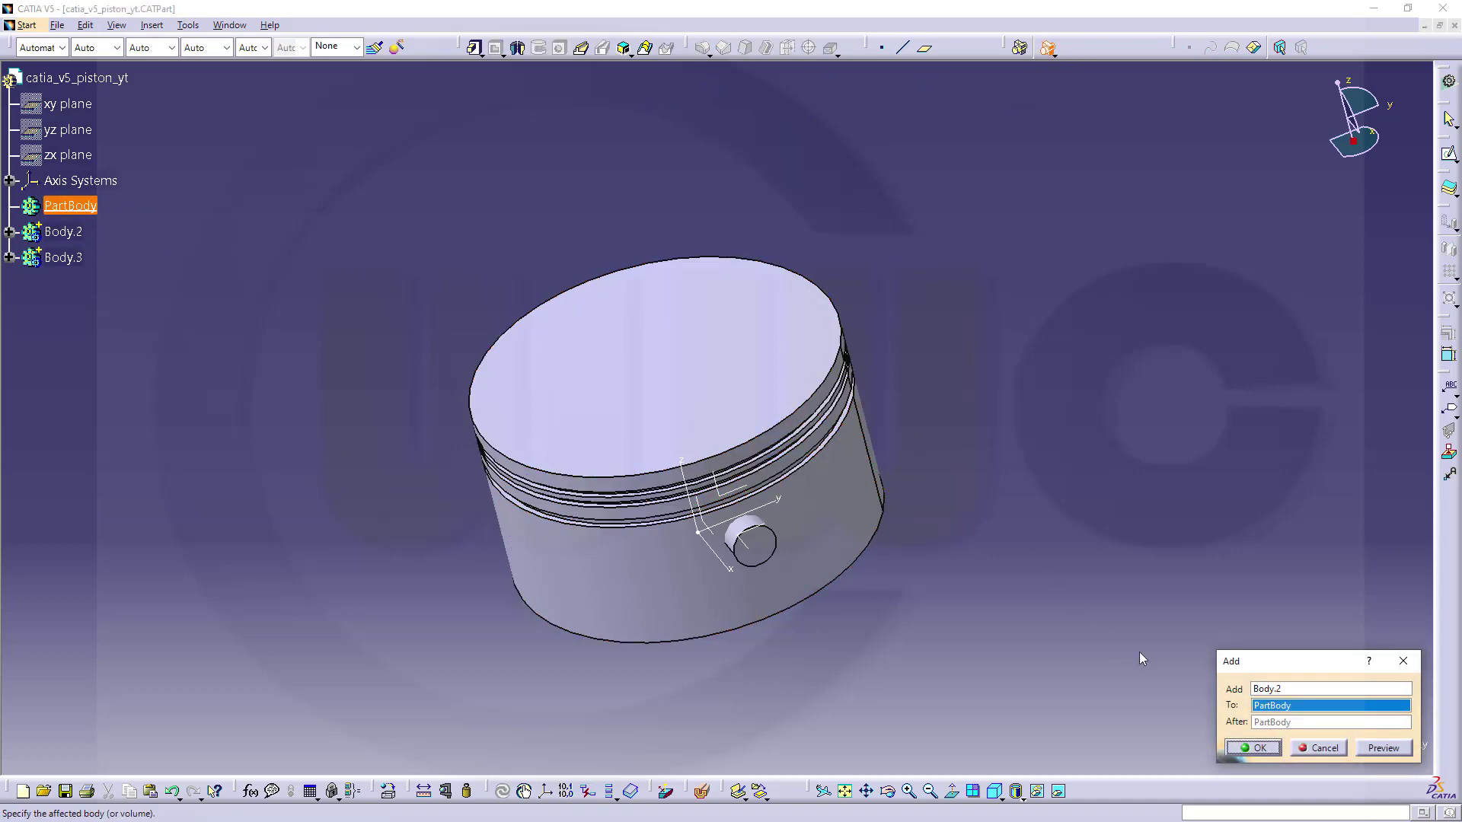
{"action": "left_click", "coordinate": [1255, 749]}
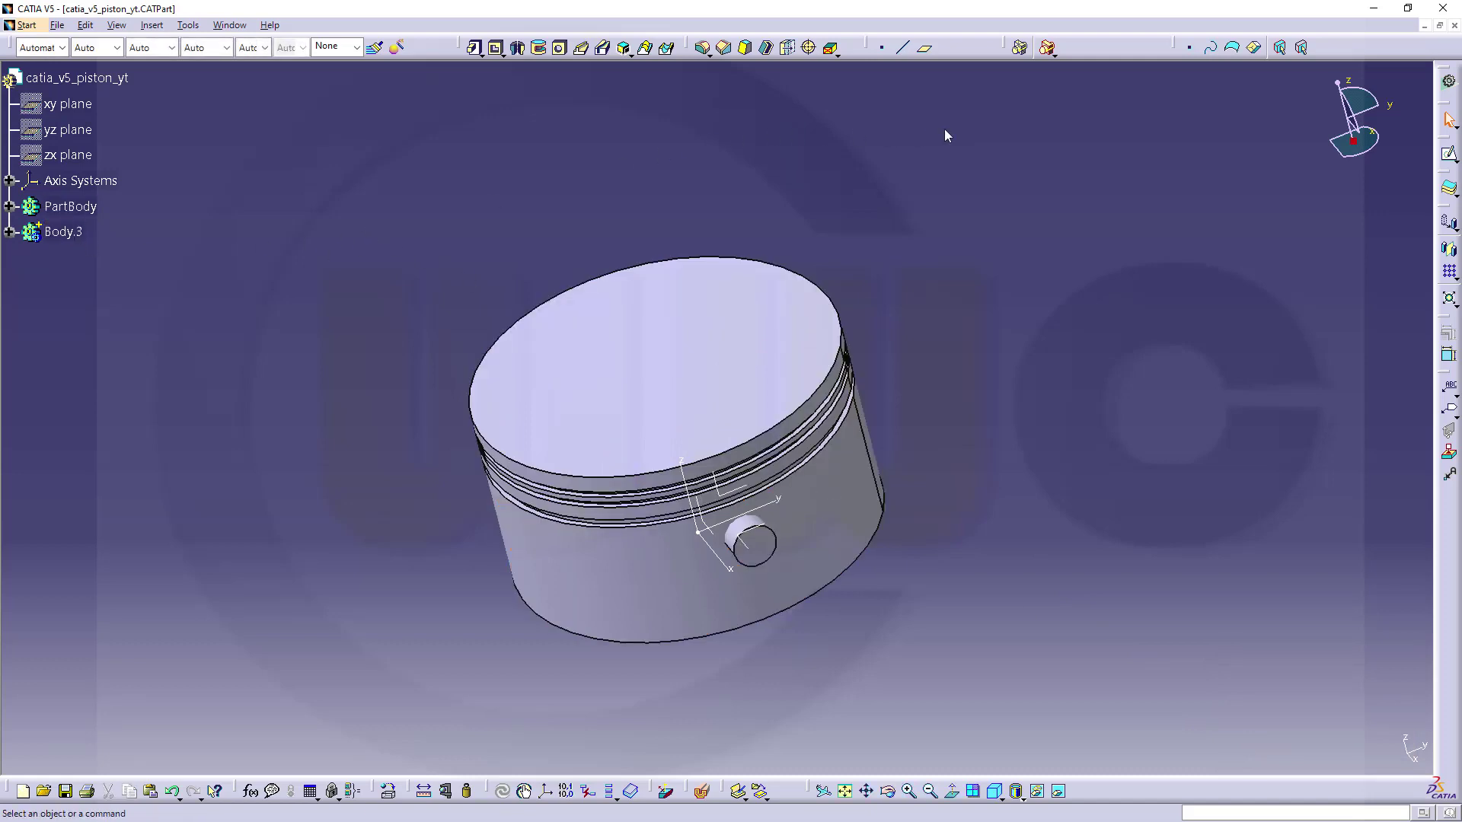
Remove Body.3 from PartBody to hollow the piston and bore the pin holes
{"action": "left_click", "coordinate": [1054, 53]}
{"action": "left_click", "coordinate": [1070, 97]}
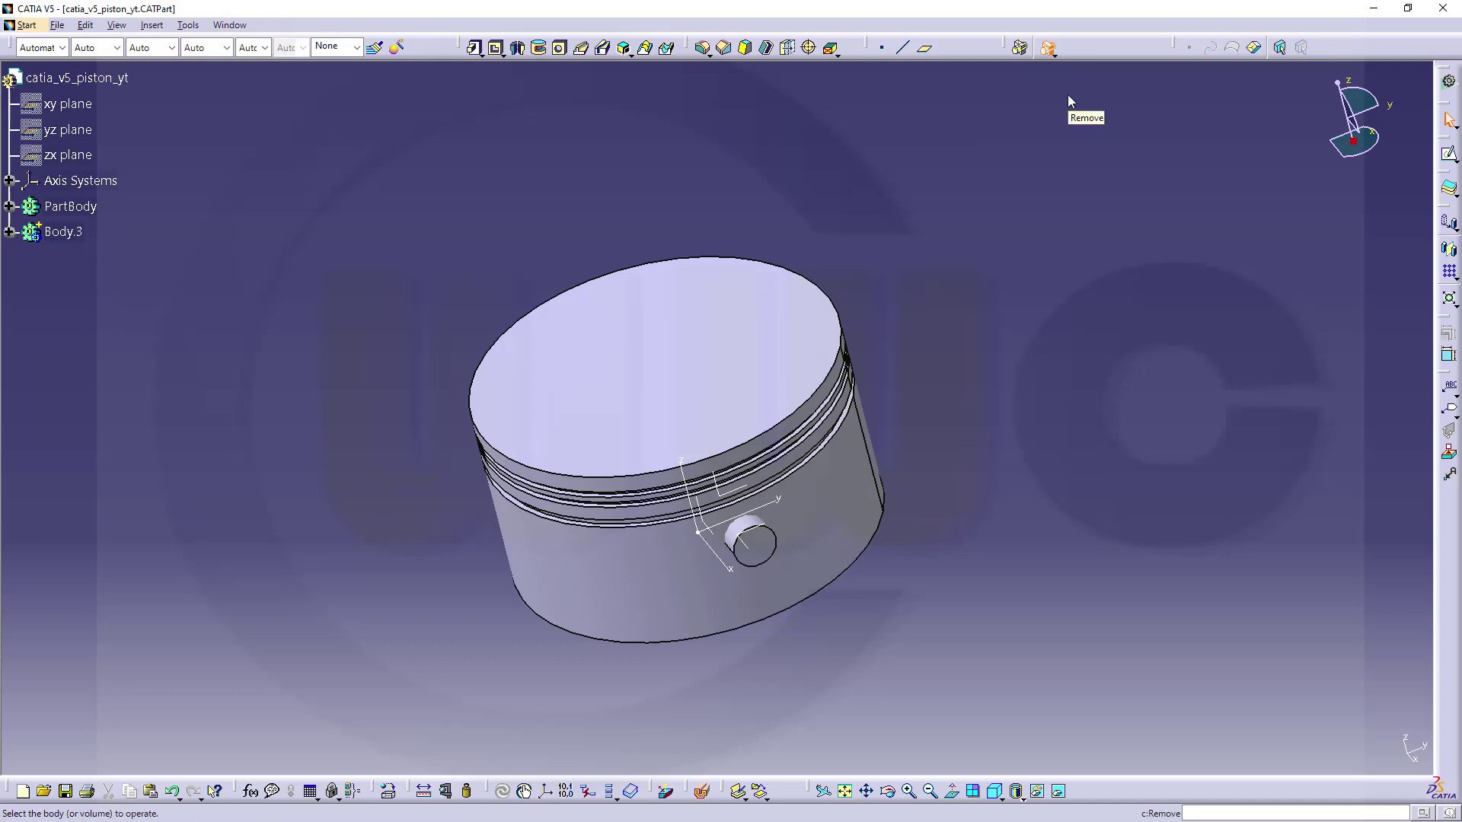
{"action": "left_click", "coordinate": [74, 234]}
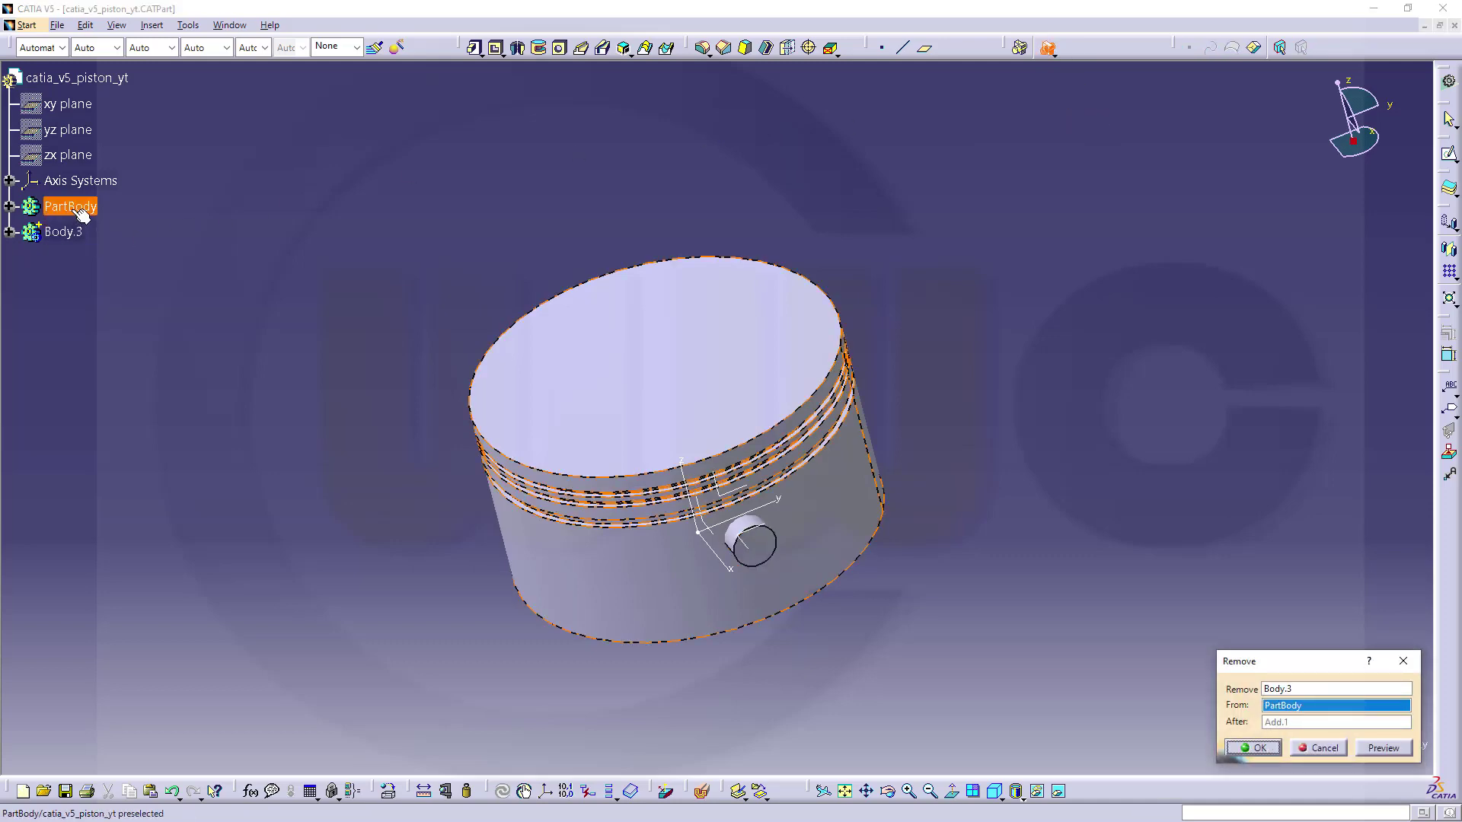
{"action": "left_click", "coordinate": [1258, 747]}
{"action": "middle_click_drag", "start_coordinate": [374, 377], "coordinate": [732, 373]}
{"action": "middle_click_drag", "start_coordinate": [629, 421], "coordinate": [681, 389]}
{"action": "middle_click_drag", "start_coordinate": [471, 365], "coordinate": [441, 386]}
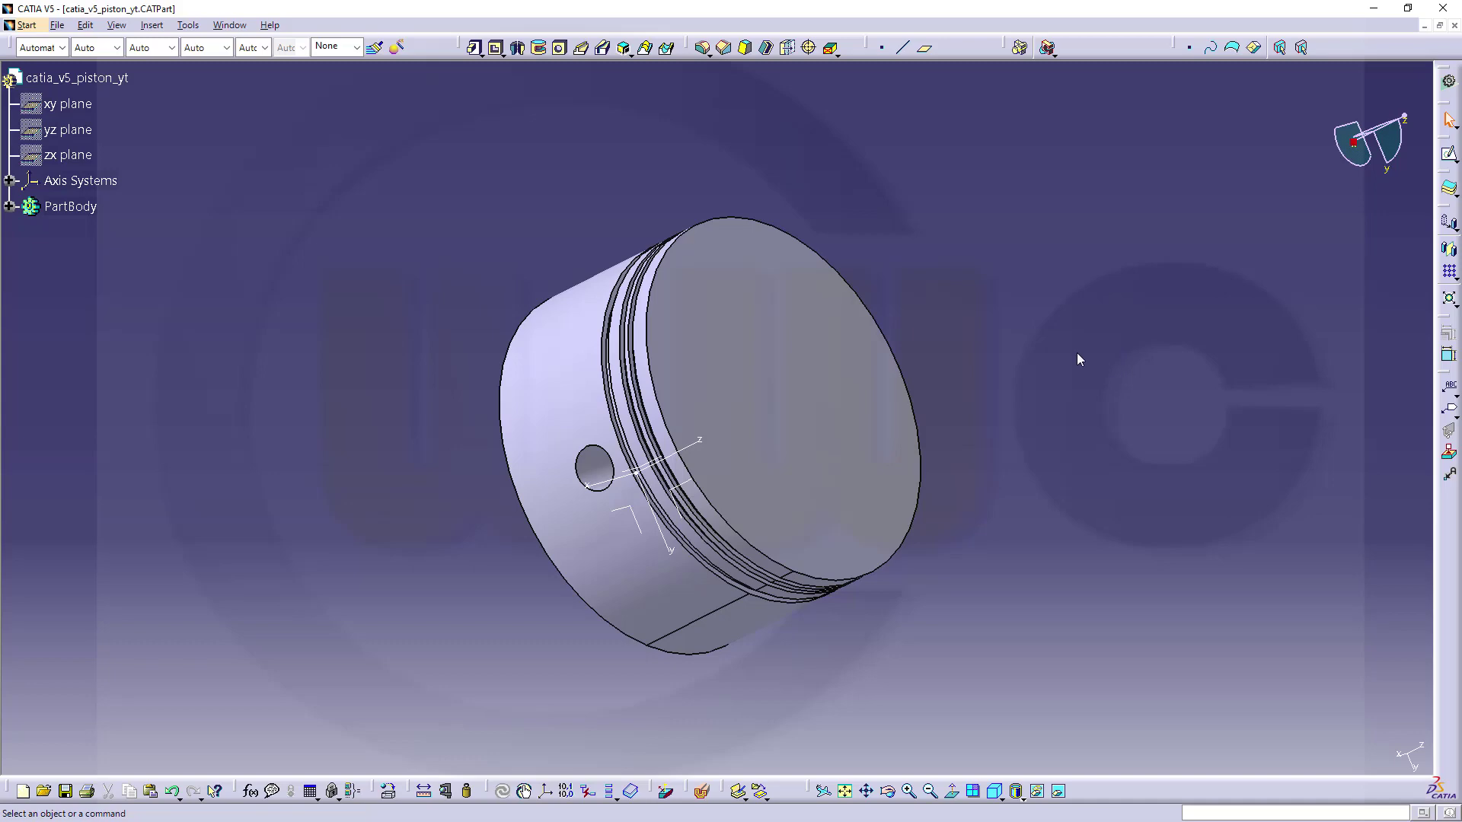